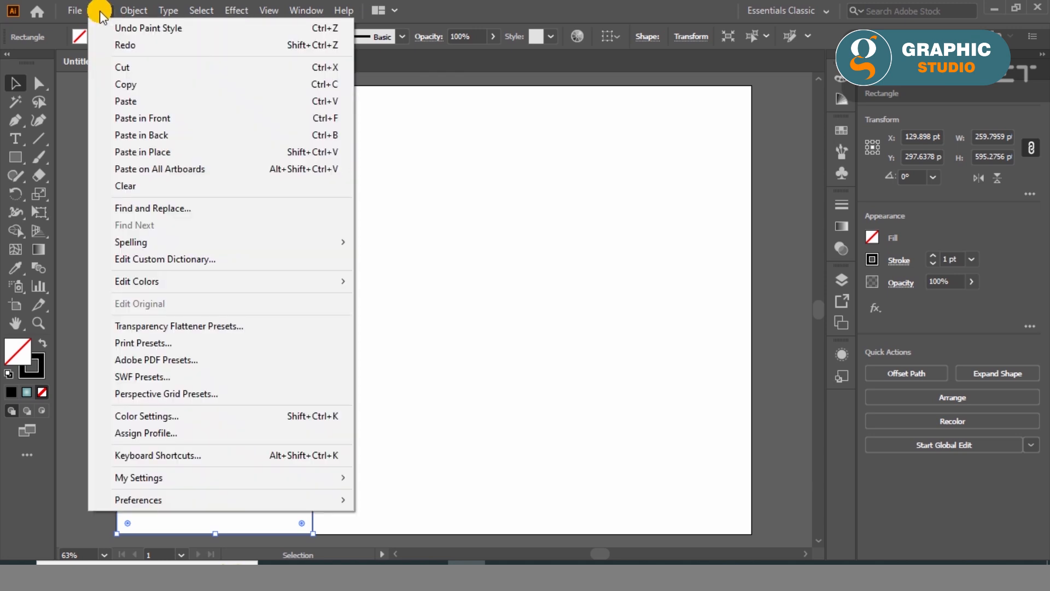
- Duplicate the tall panel rectangle twice and place the copies side by side to form three adjoining columns
click(183, 113)
drag(213, 310, 408, 307)
click(100, 10)
click(129, 99)
click(101, 10)
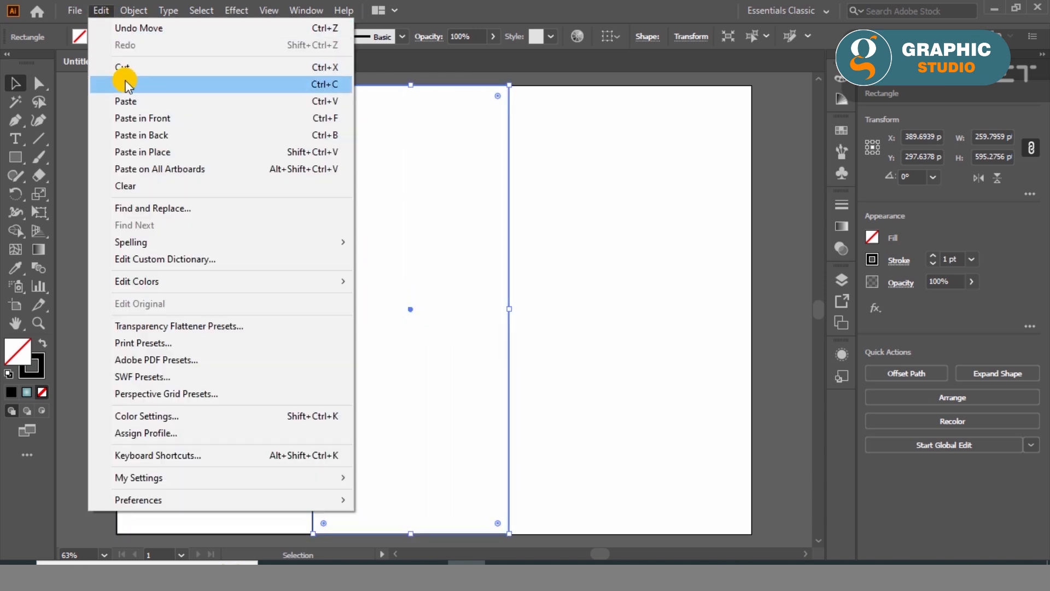
click(129, 113)
drag(411, 310, 604, 314)
- Stretch all three panel rectangles together so they span the full artboard width
drag(728, 244, 295, 257)
drag(705, 309, 752, 306)
click(699, 345)
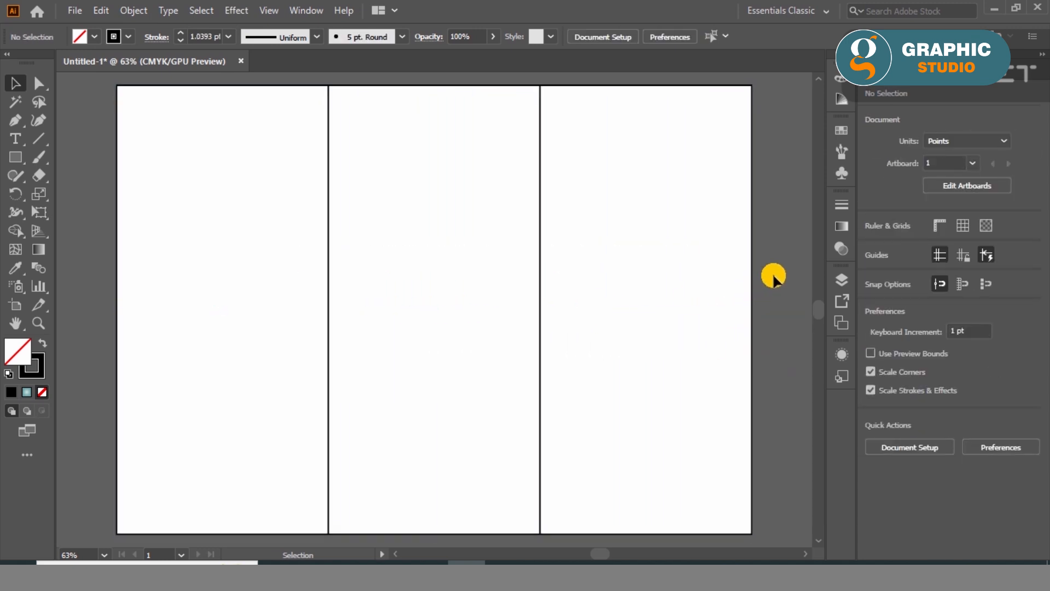
- Fill the rightmost panel with the teal radial gradient and remove its stroke
click(751, 279)
click(25, 393)
click(41, 392)
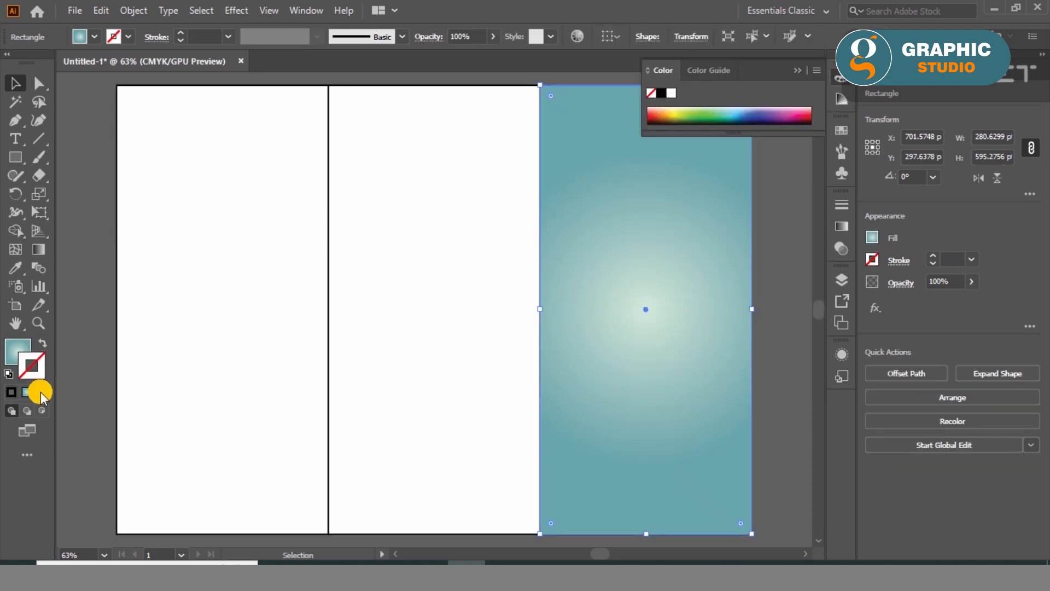
click(93, 308)
click(798, 71)
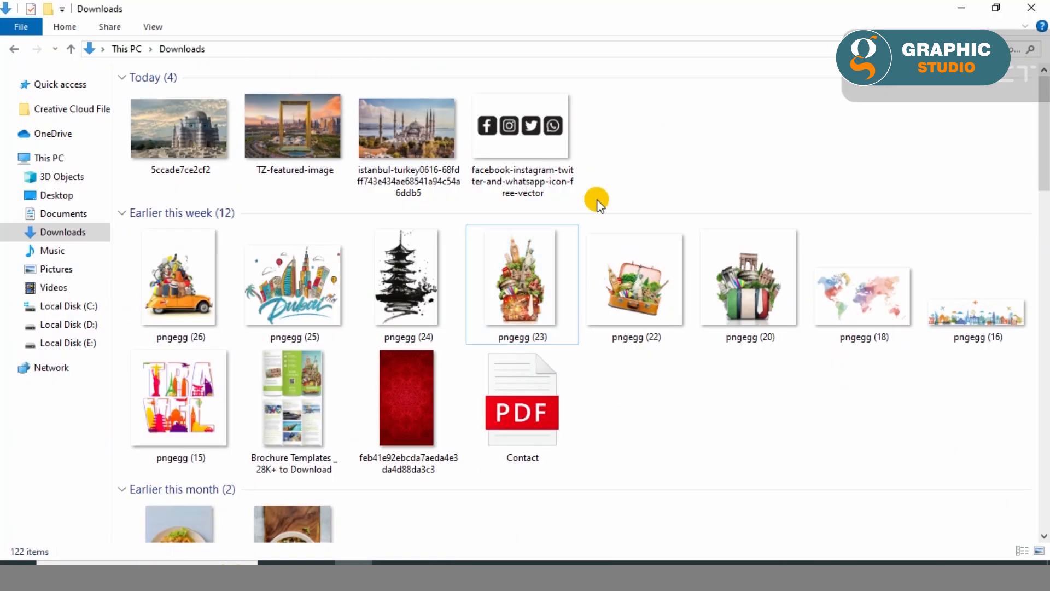
- Place the travel landmarks image pngegg (23).png, scale it to about 341 by 461 pt and position it over the teal panel
drag(522, 279, 488, 514)
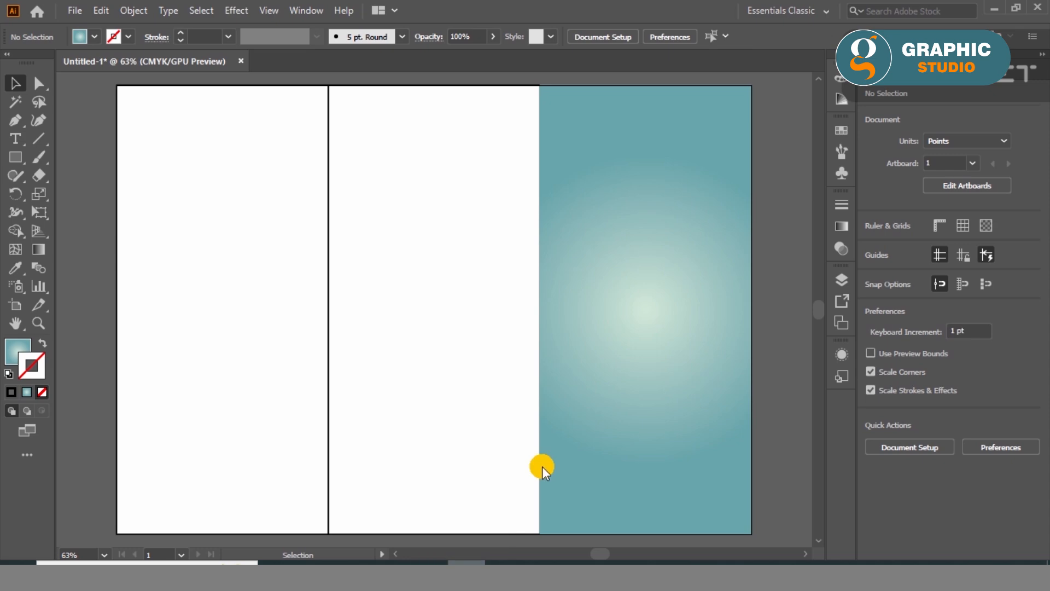
drag(543, 466, 640, 326)
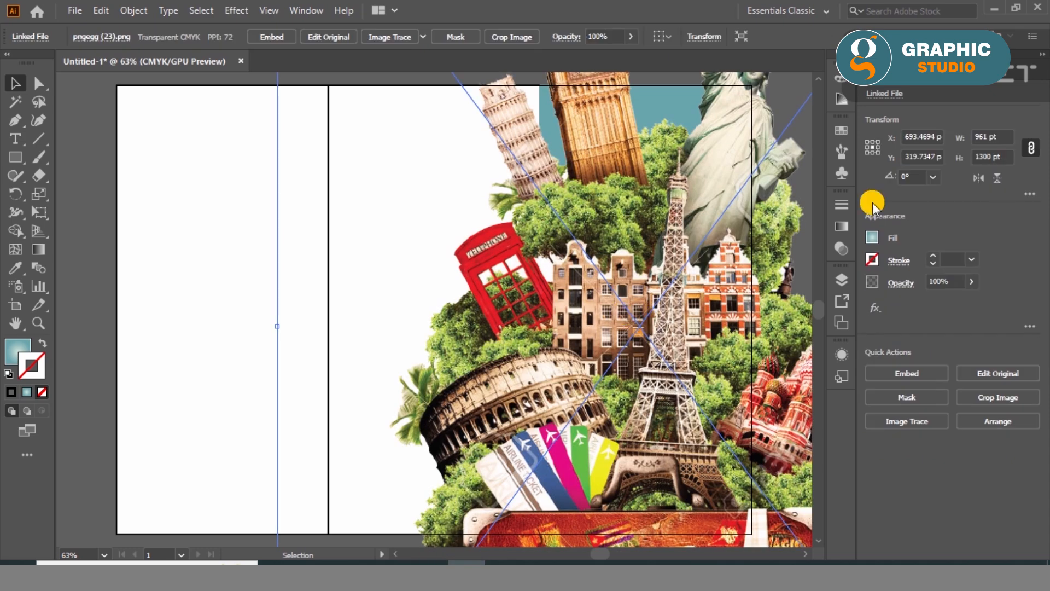
drag(622, 225, 599, 443)
drag(424, 264, 444, 332)
drag(274, 123, 472, 351)
drag(624, 438, 607, 176)
drag(781, 130, 680, 178)
drag(601, 362, 667, 273)
drag(712, 299, 685, 368)
- Crop the landmarks image to about 249 pt wide, trimming the empty margins on all four sides
click(134, 11)
click(199, 218)
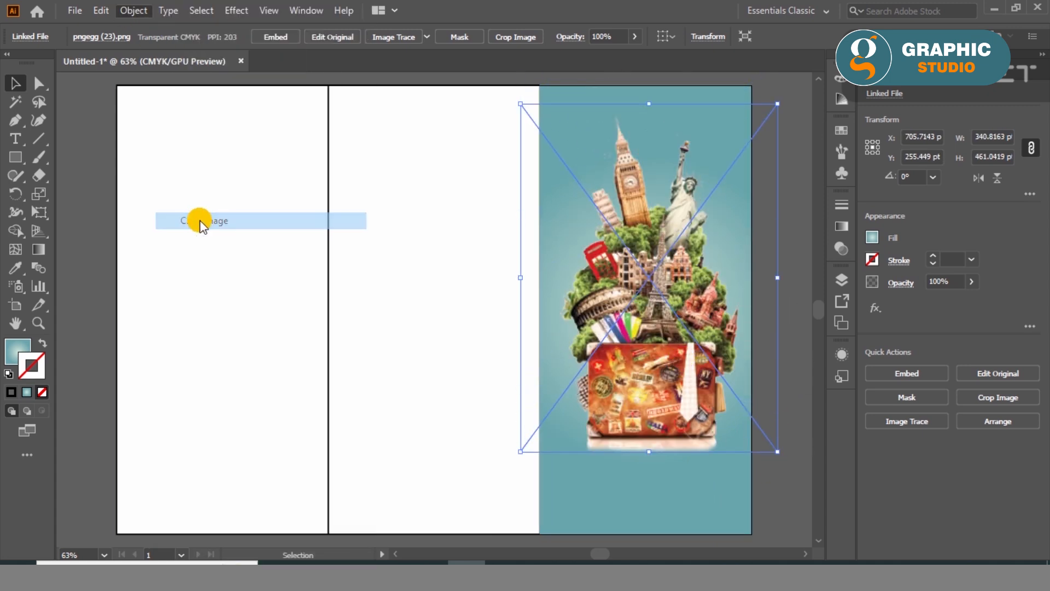
click(600, 311)
drag(771, 277, 743, 281)
drag(546, 280, 556, 278)
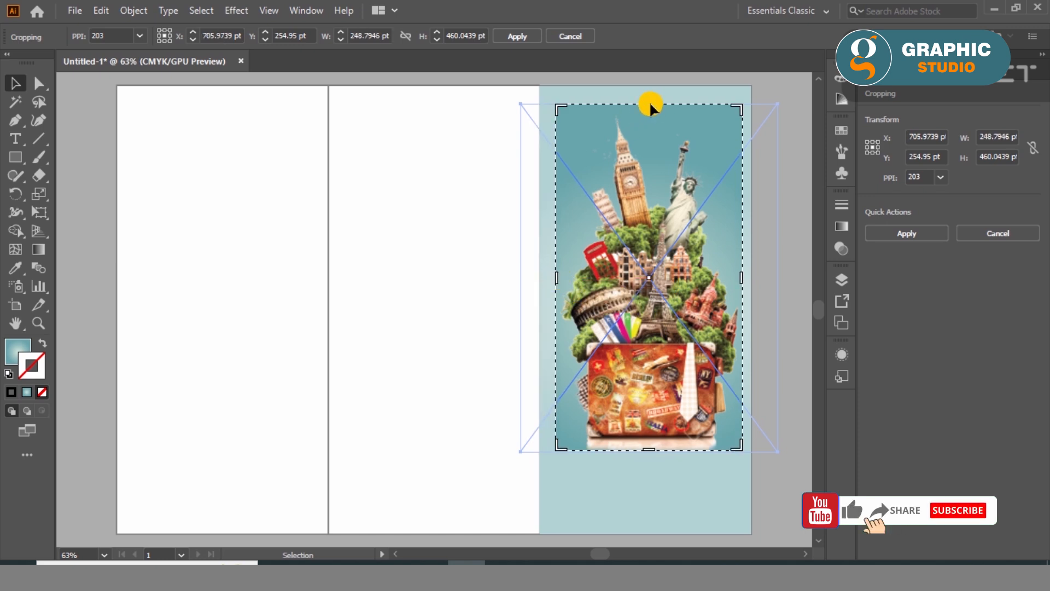
drag(649, 103, 648, 112)
drag(647, 450, 651, 435)
click(508, 37)
- Enlarge the cropped image to about 274 pt wide and centre it on the teal panel
drag(556, 438, 540, 463)
drag(742, 464, 748, 470)
shift+click(703, 523)
click(926, 372)
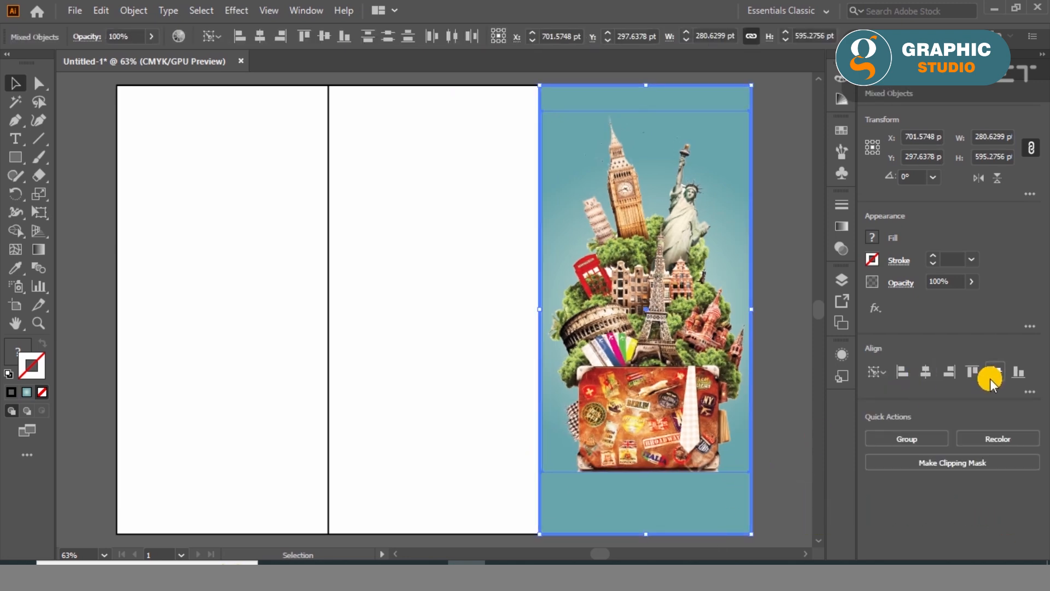
click(994, 372)
- Move the landmarks image up to the top edge of the teal panel
click(802, 421)
drag(679, 427, 673, 382)
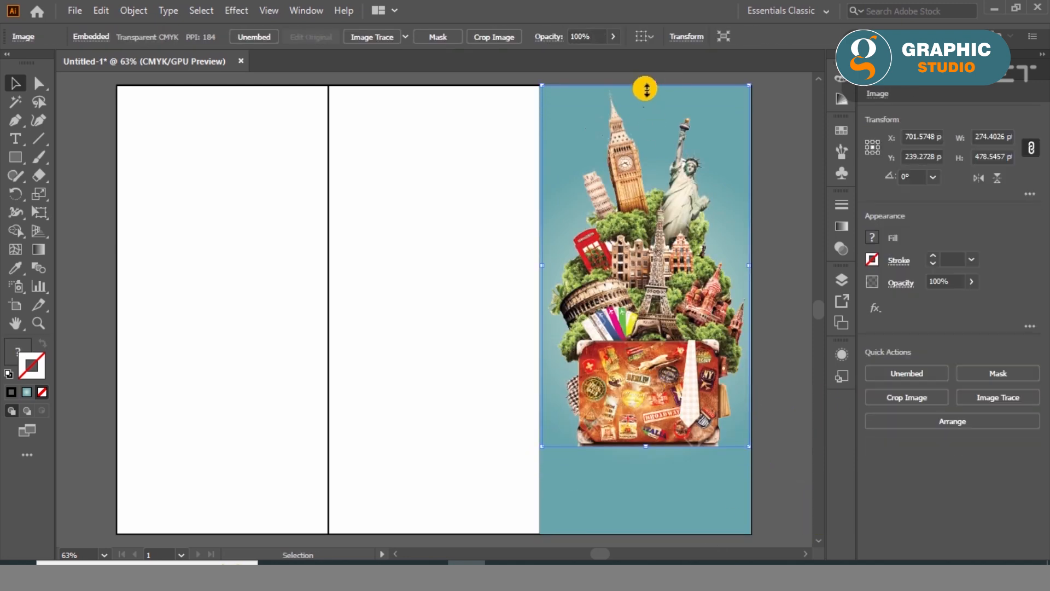
drag(646, 93, 646, 93)
key(Up)
key(Up)
click(781, 458)
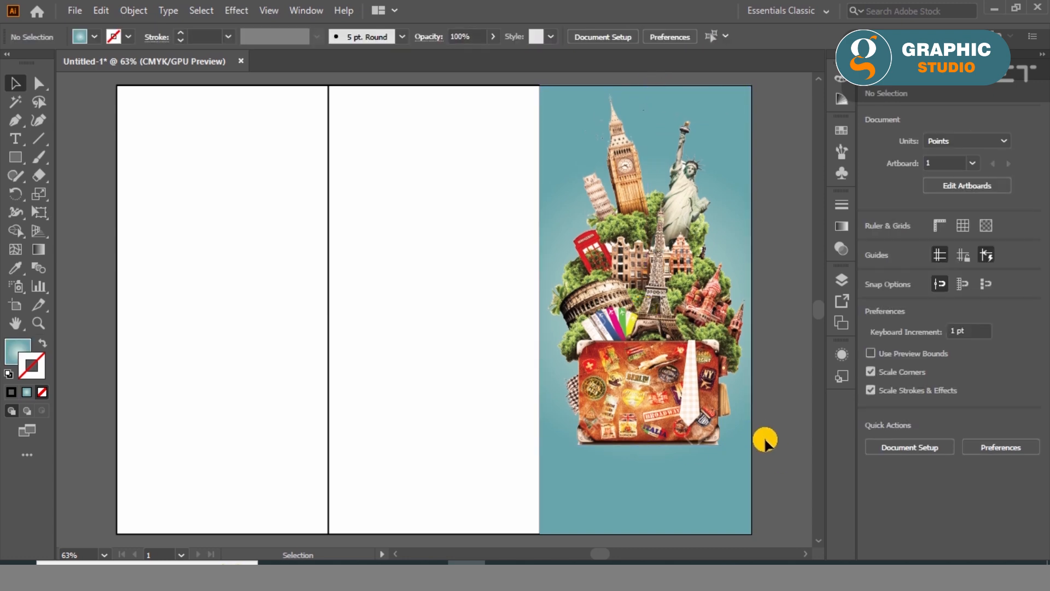
- Scale the landmarks image down to about 253 pt wide and centre it horizontally on the teal panel
drag(660, 418, 739, 413)
shift+click(720, 462)
click(951, 375)
click(774, 420)
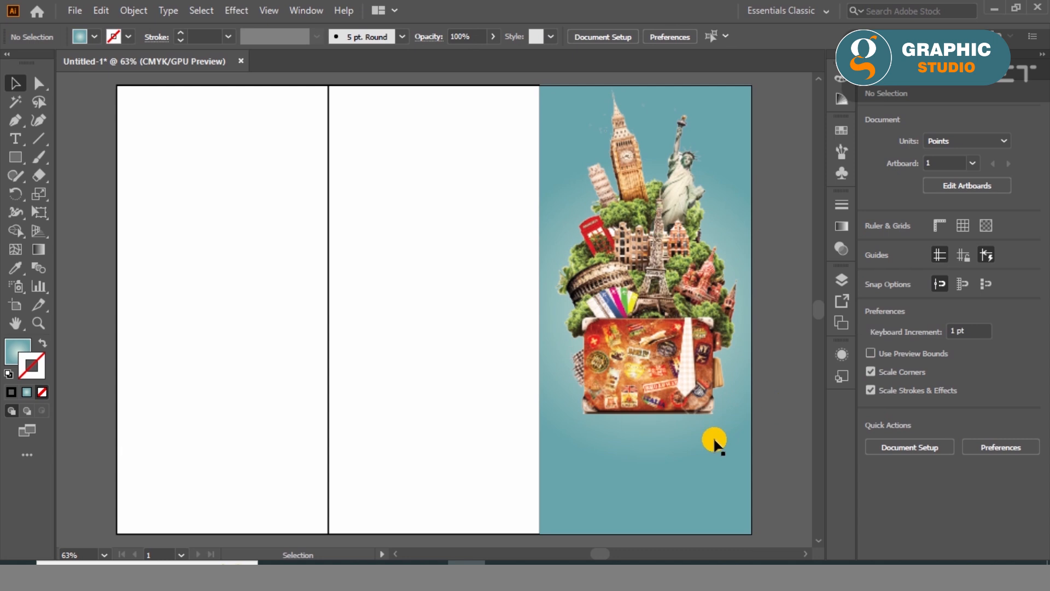
- Draw a banner rectangle about 281 by 70 pt across the teal panel below the suitcase
drag(13, 152, 56, 157)
drag(540, 439, 751, 490)
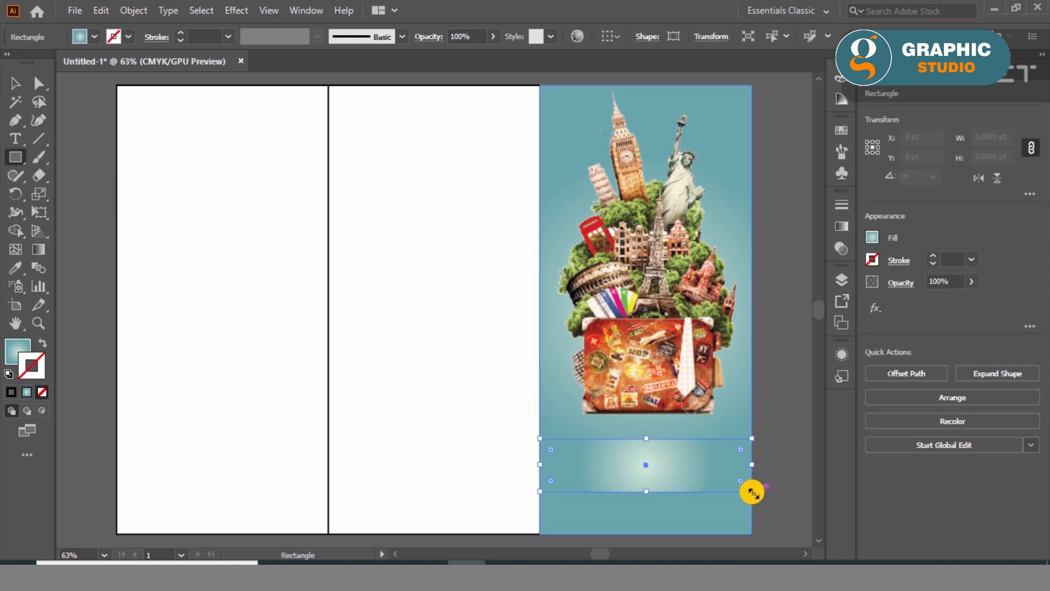
- Change the outer colour of the banner rectangle's gradient to sky blue
double_click(10, 358)
click(357, 185)
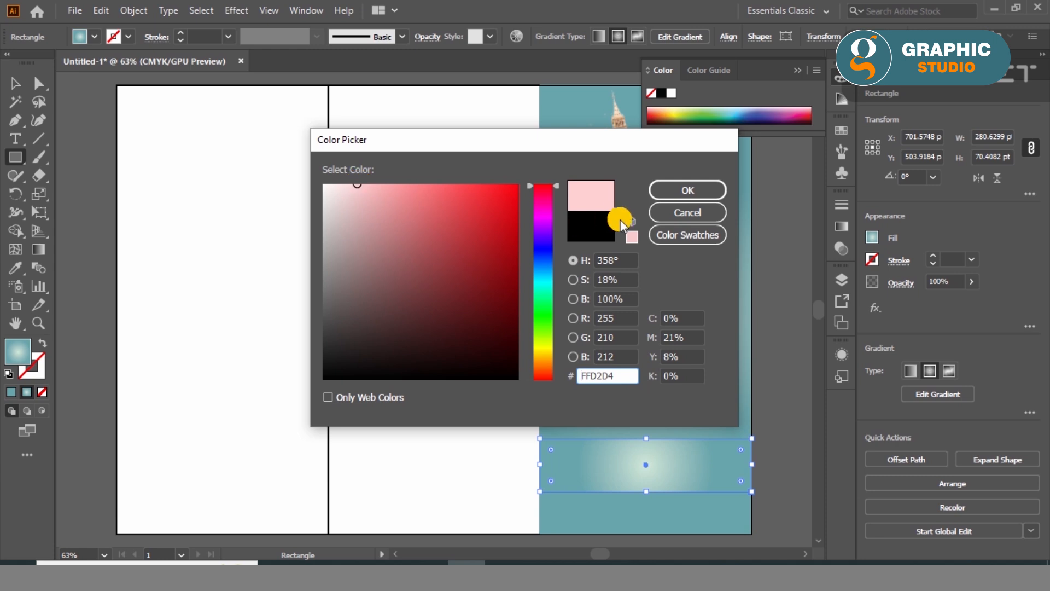
drag(547, 307, 545, 265)
drag(409, 189, 440, 179)
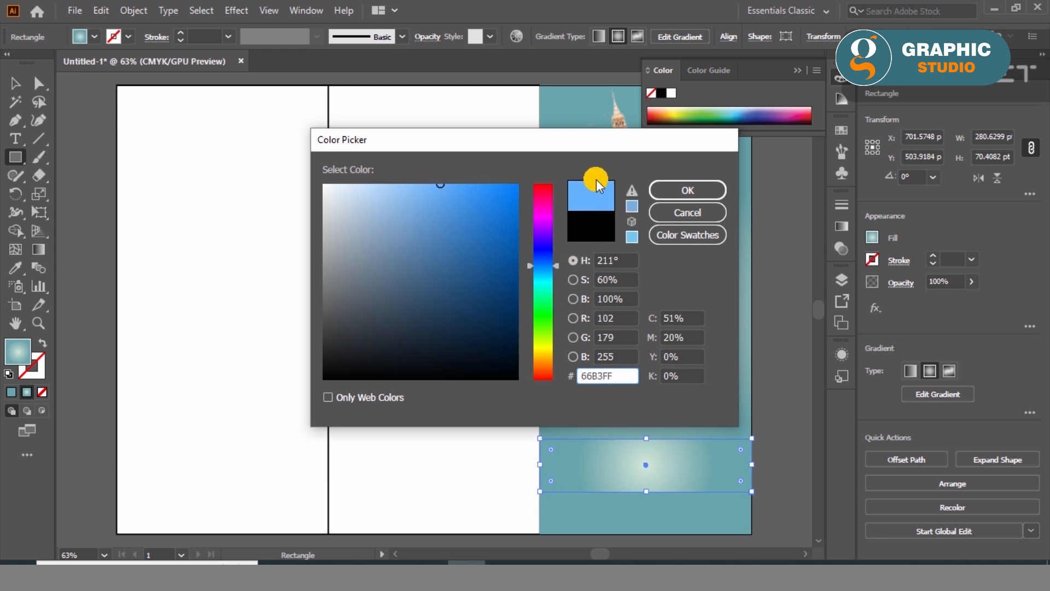
drag(536, 284, 536, 274)
click(462, 185)
click(721, 190)
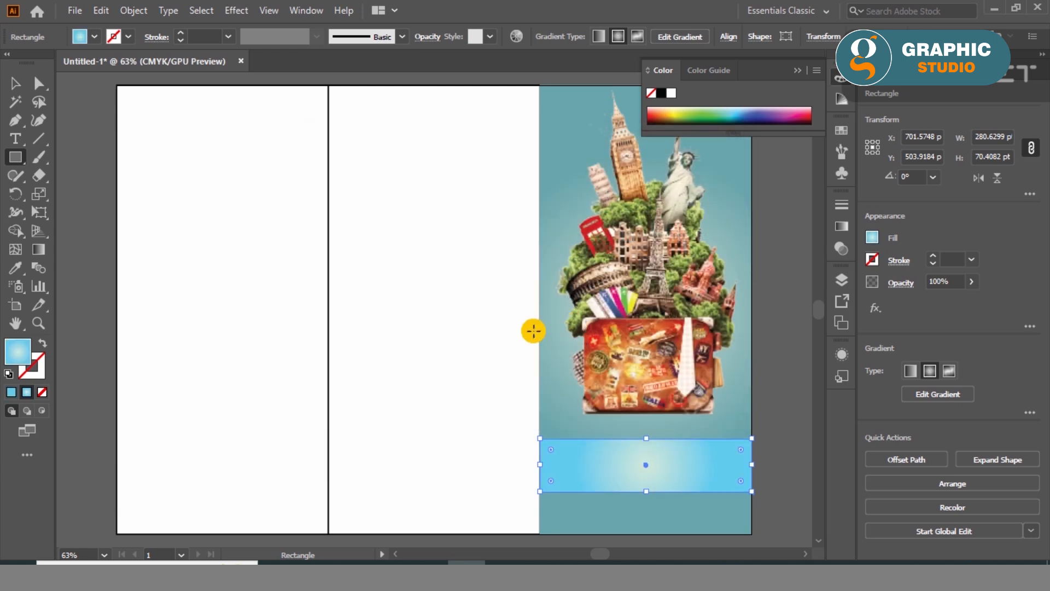
click(796, 70)
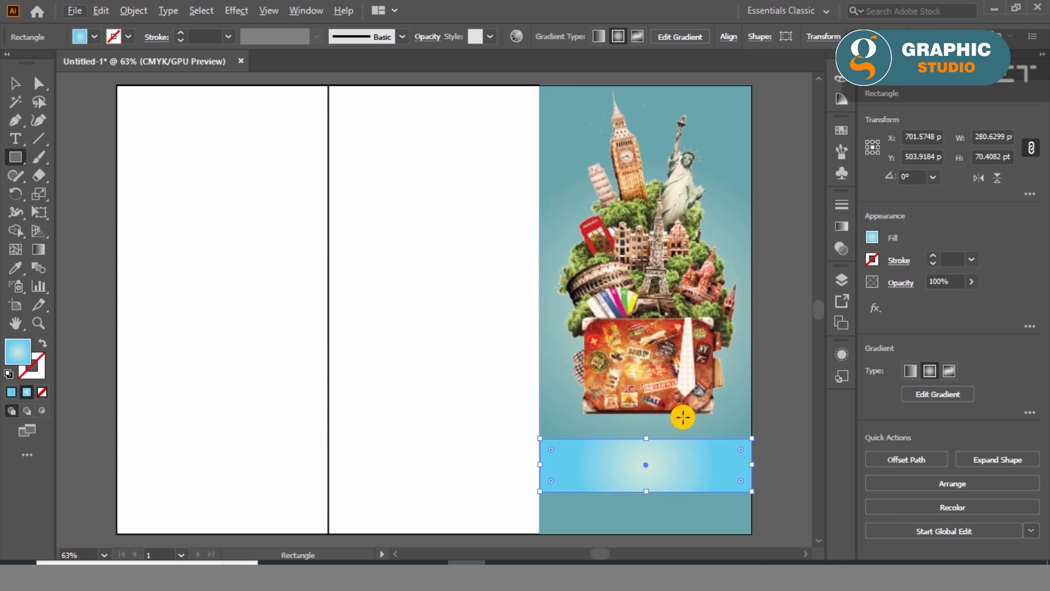
- Draw an ellipse about 180 by 16 pt along the suitcase's base and fill it solid black with no stroke
right_click(14, 158)
click(65, 193)
scroll(694, 457, up, 4)
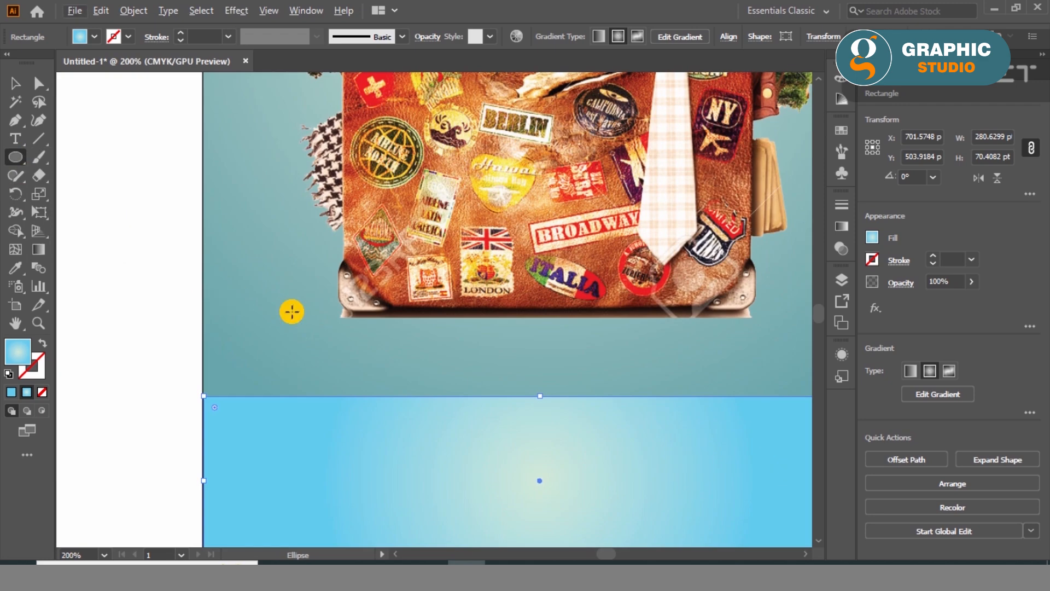
drag(330, 305, 761, 344)
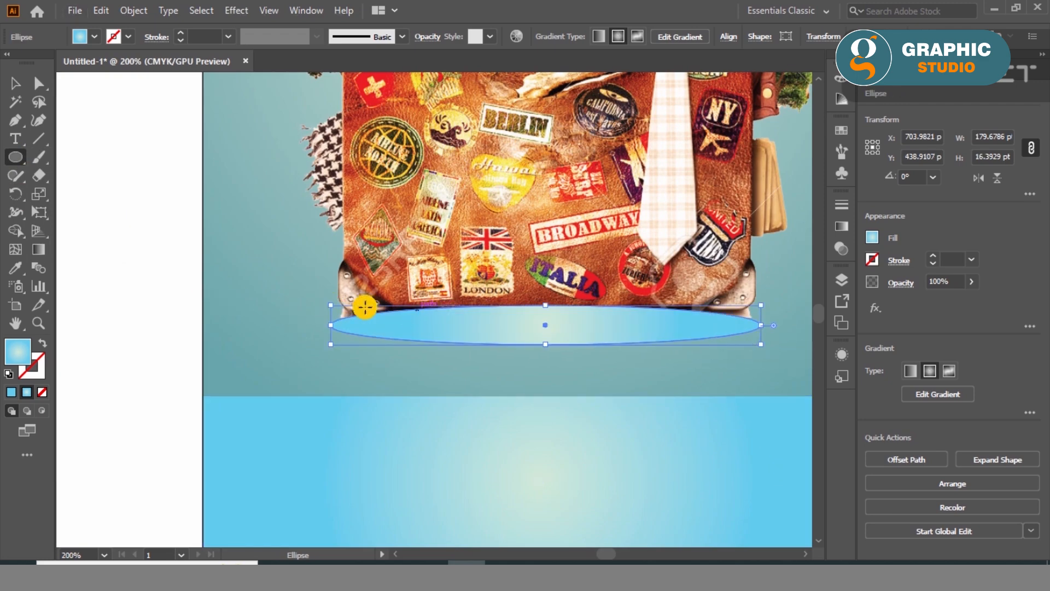
click(9, 374)
click(42, 343)
click(39, 373)
click(42, 392)
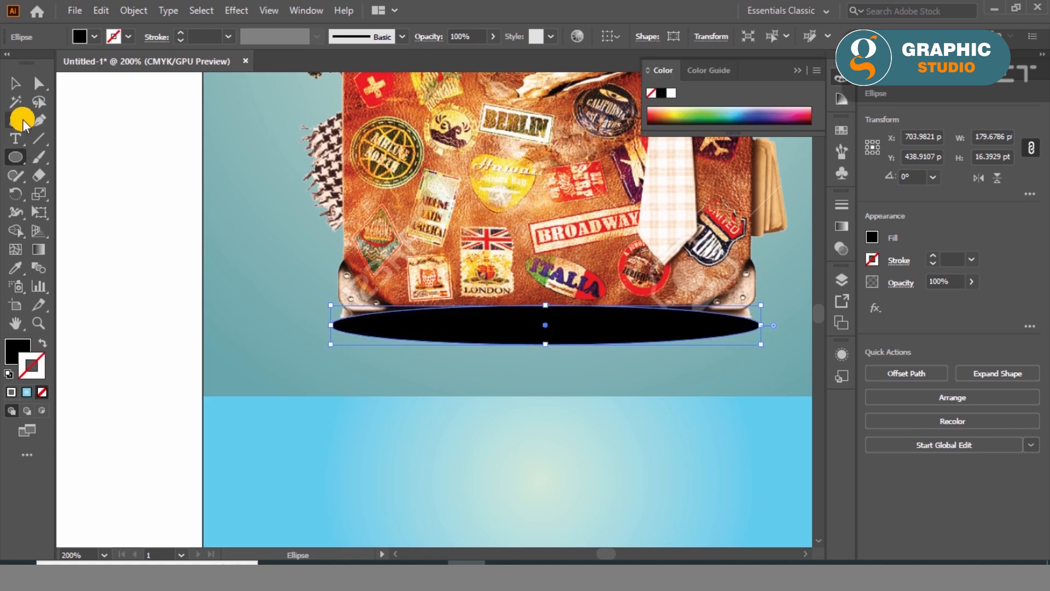
click(16, 84)
click(238, 10)
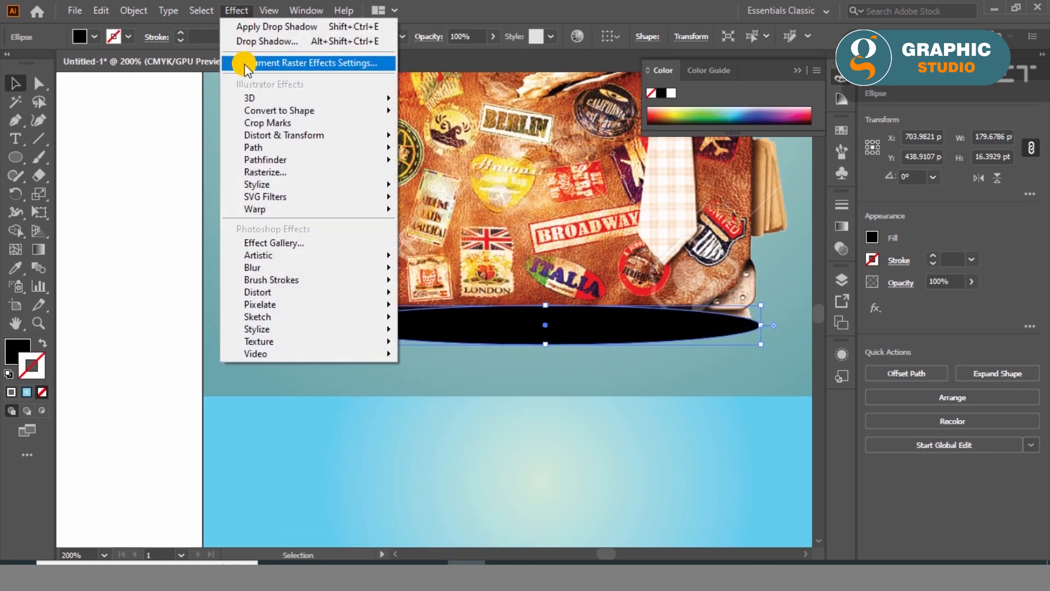
click(245, 64)
click(512, 429)
- Apply a Gaussian Blur with a radius of 25 pixels to the black ellipse
click(241, 10)
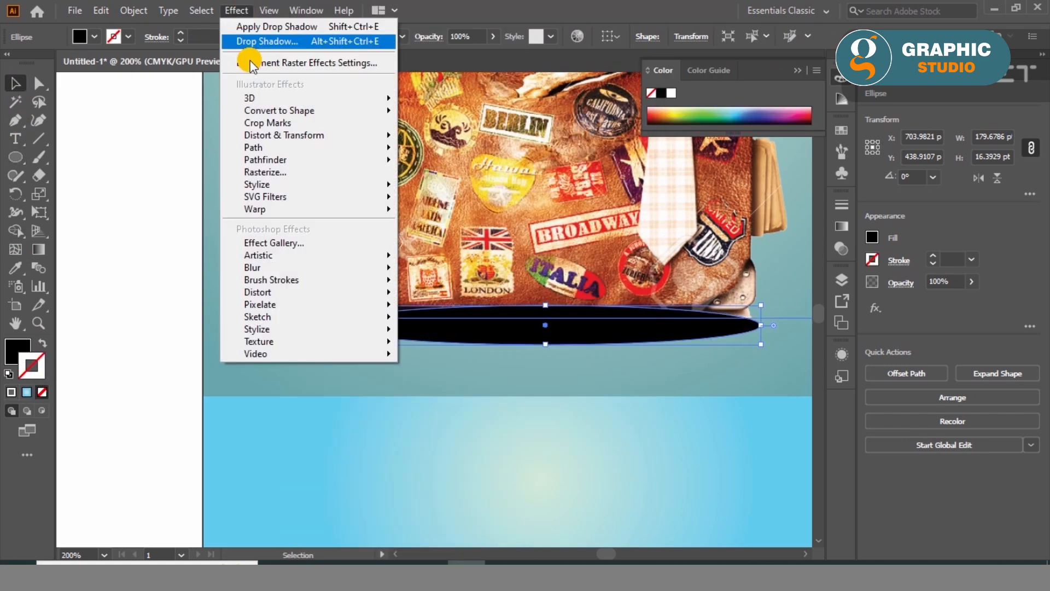
mouse_move(264, 267)
click(442, 269)
mouse_move(845, 223)
mouse_down()
mouse_move(836, 222)
mouse_move(858, 222)
mouse_move(844, 225)
mouse_up()
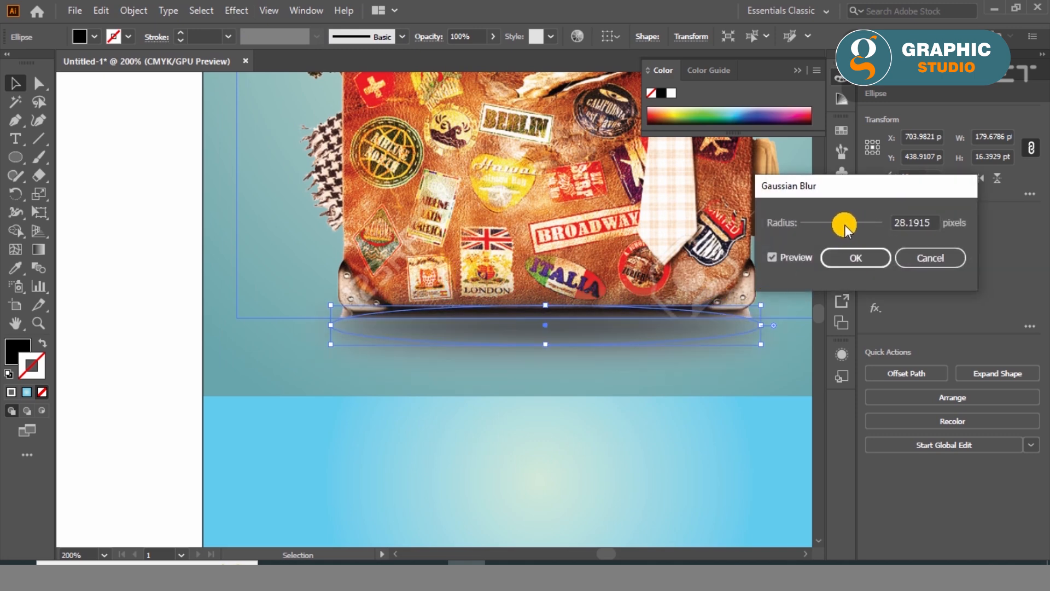
double_click(921, 224)
text(25)
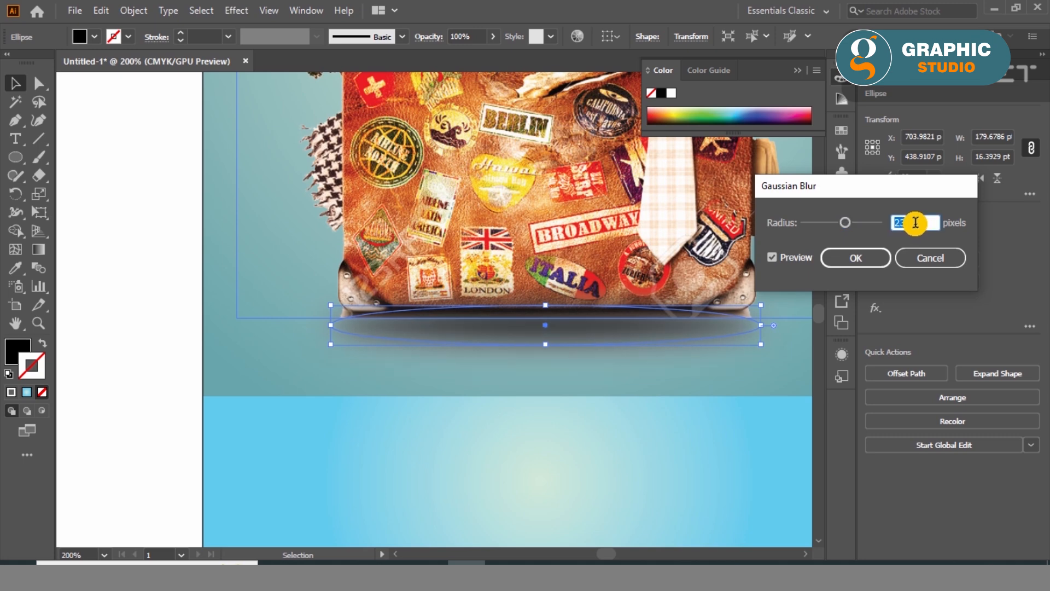
click(870, 260)
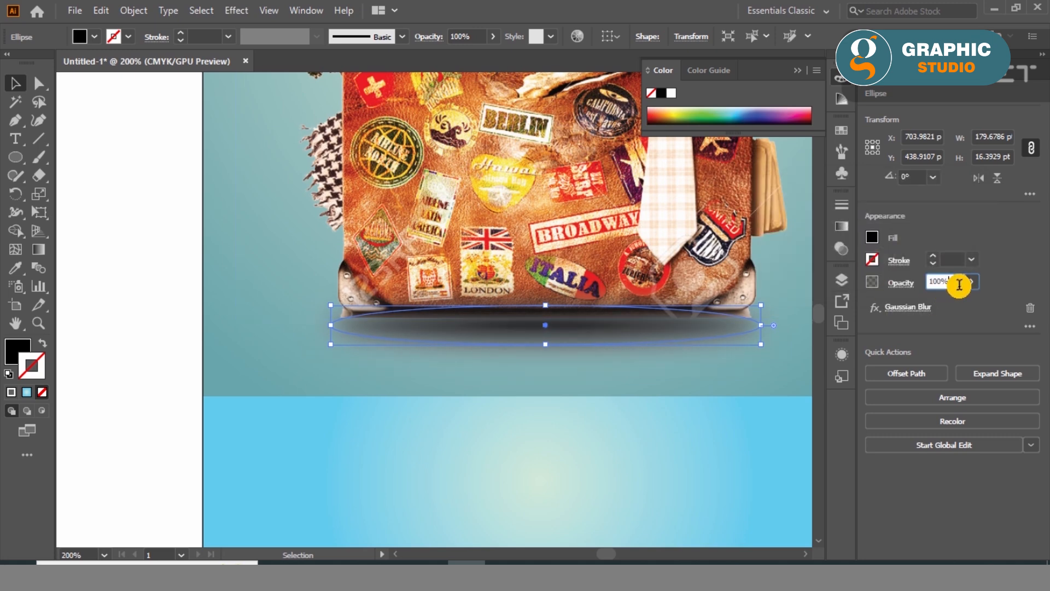
- Flatten the blurred ellipse to about 10 pt high just under the suitcase and set its opacity to 100%
click(434, 176)
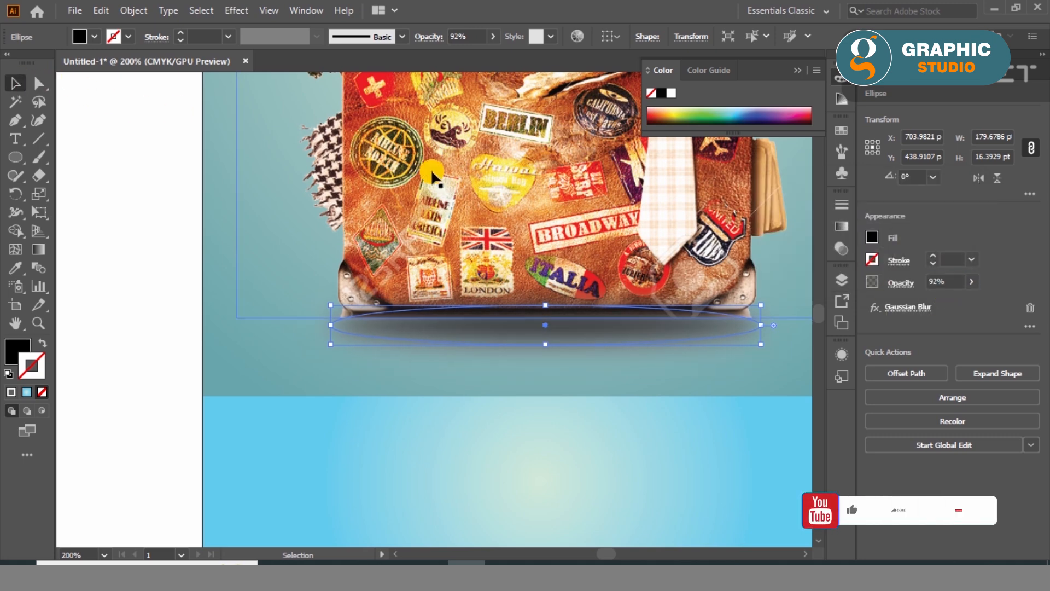
click(546, 339)
drag(546, 342, 545, 340)
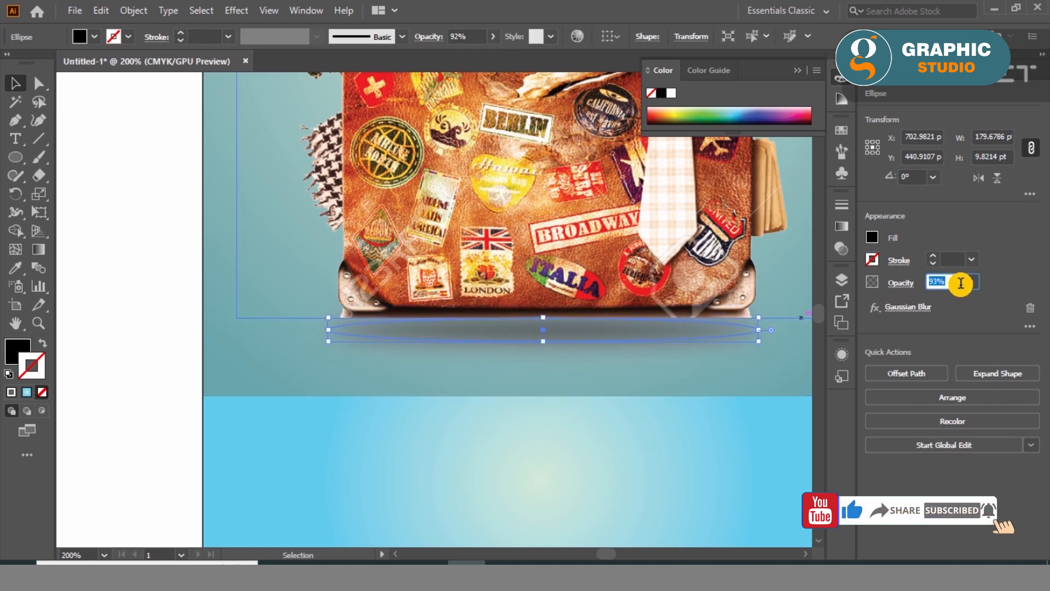
- Nudge the landmarks image up slightly so the suitcase sits above its blurred shadow
scroll(449, 420, down, 1)
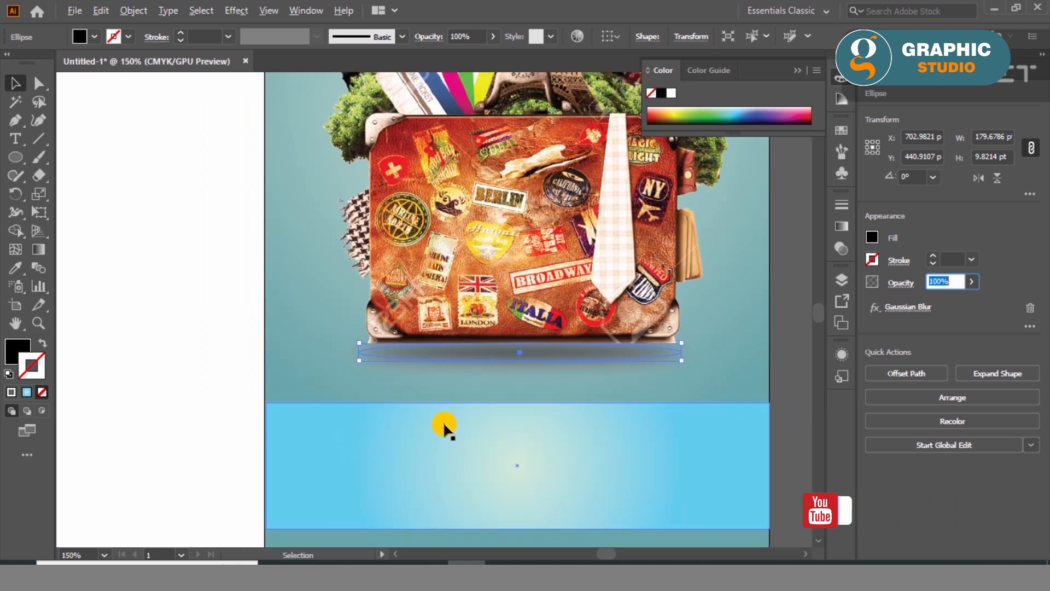
click(795, 356)
click(530, 282)
key(Up)
key(Up)
key(Up)
key(Up)
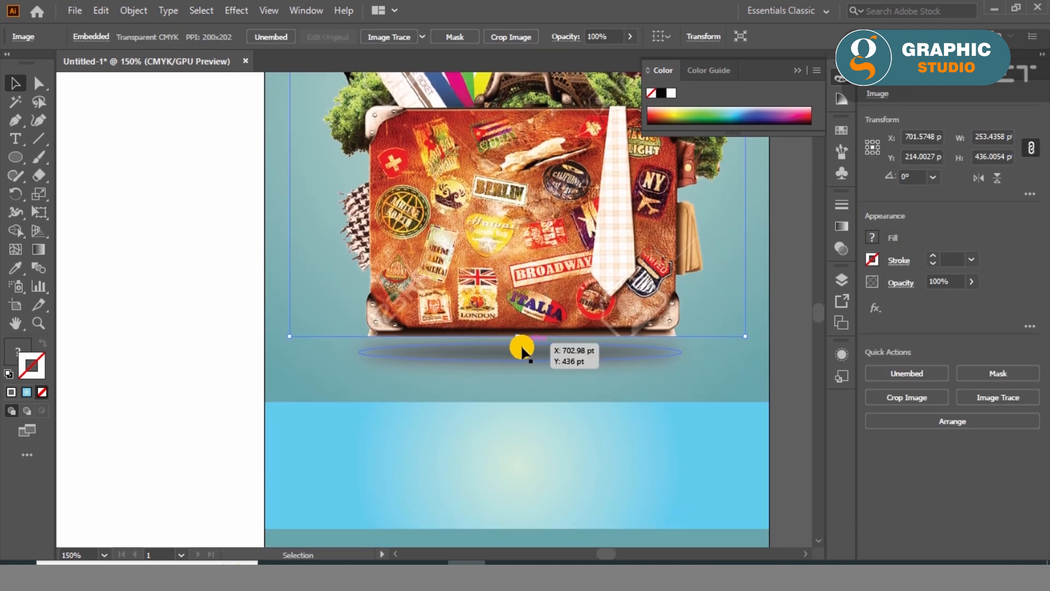
click(553, 350)
- Change the outer colour of the banner rectangle's gradient to coral red
click(757, 416)
double_click(17, 350)
drag(495, 216, 444, 172)
click(687, 189)
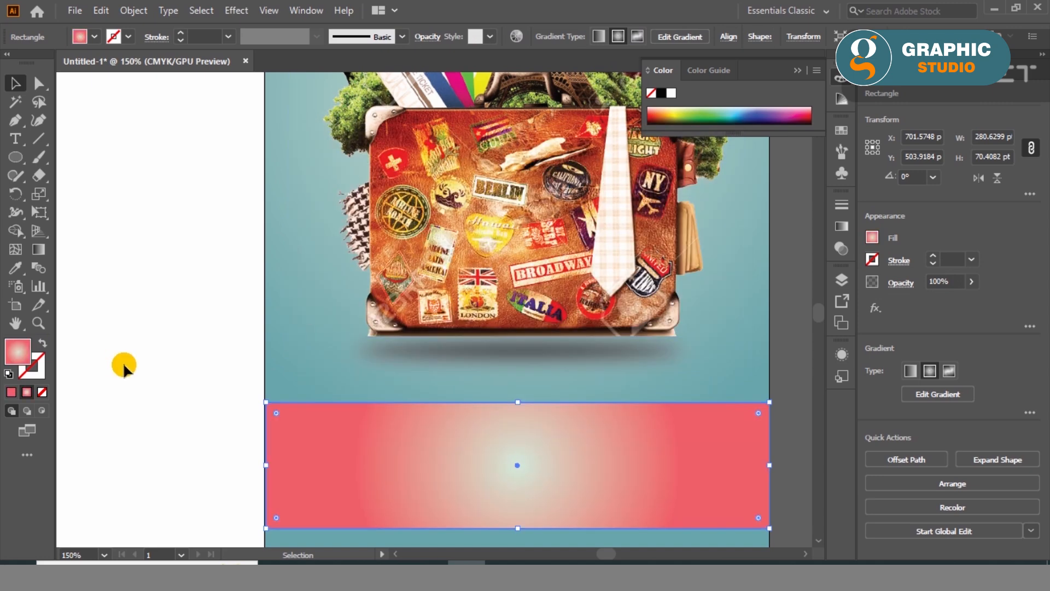
- Widen the banner's radial gradient past the panel edges and flatten it into an ellipse about the banner's height
click(38, 249)
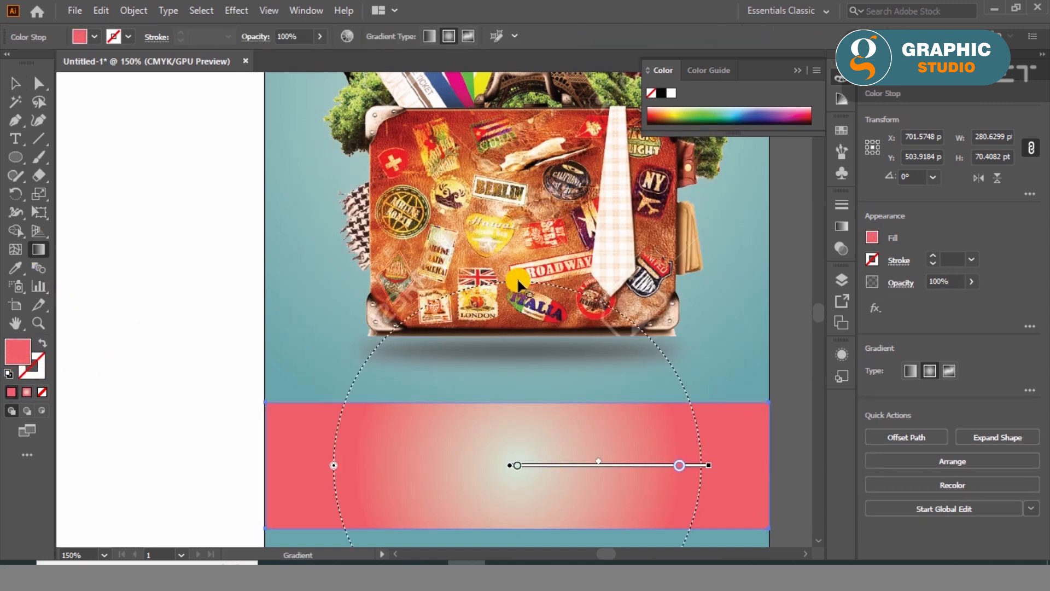
drag(709, 465, 805, 465)
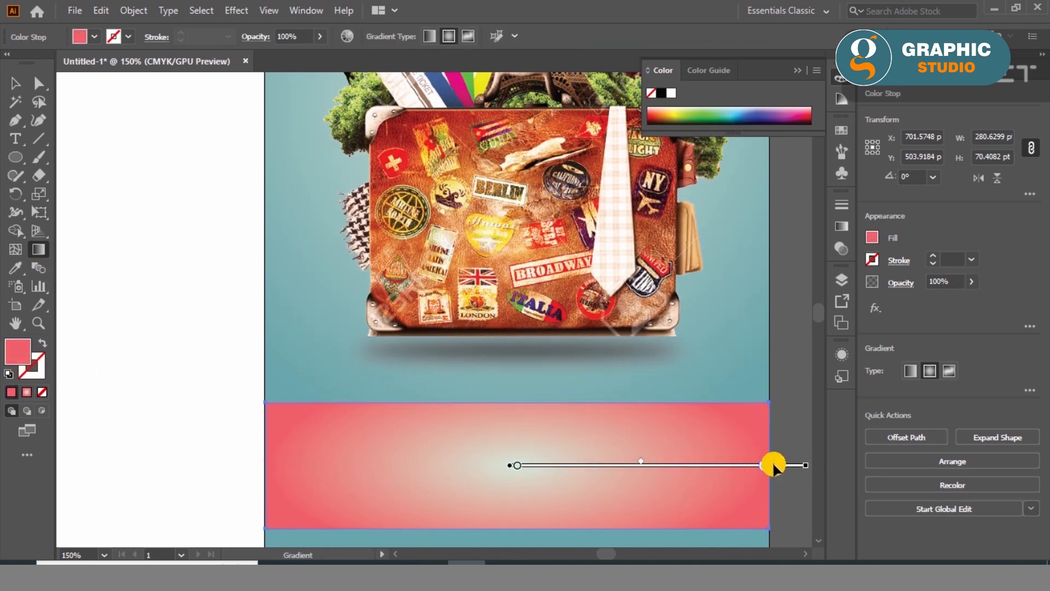
drag(516, 356, 517, 399)
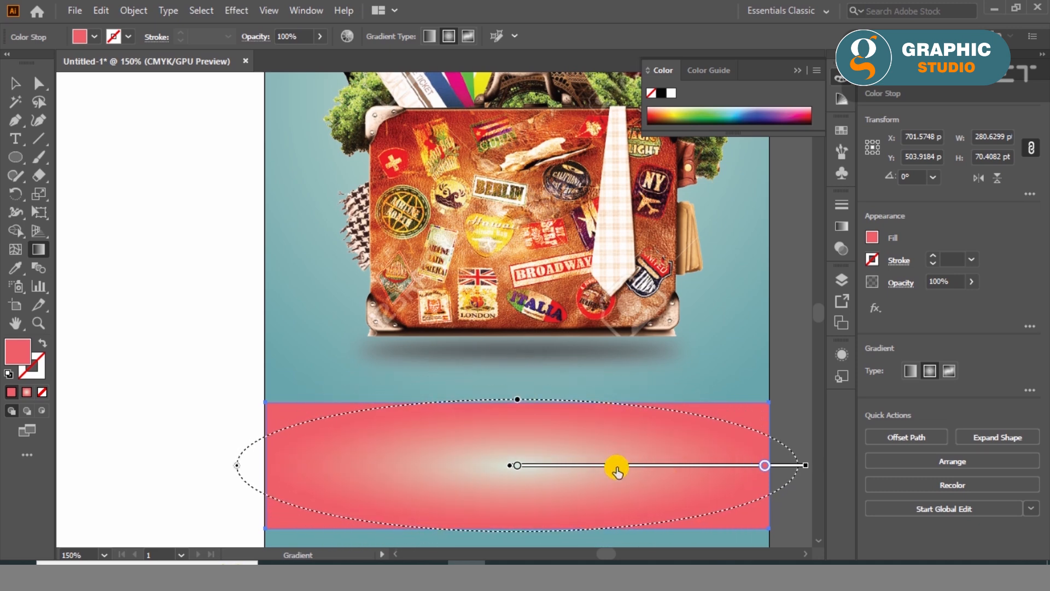
- Move the coral banner up until it lies just below the suitcase's shadow
click(15, 82)
drag(605, 464, 604, 430)
scroll(603, 424, down, 1)
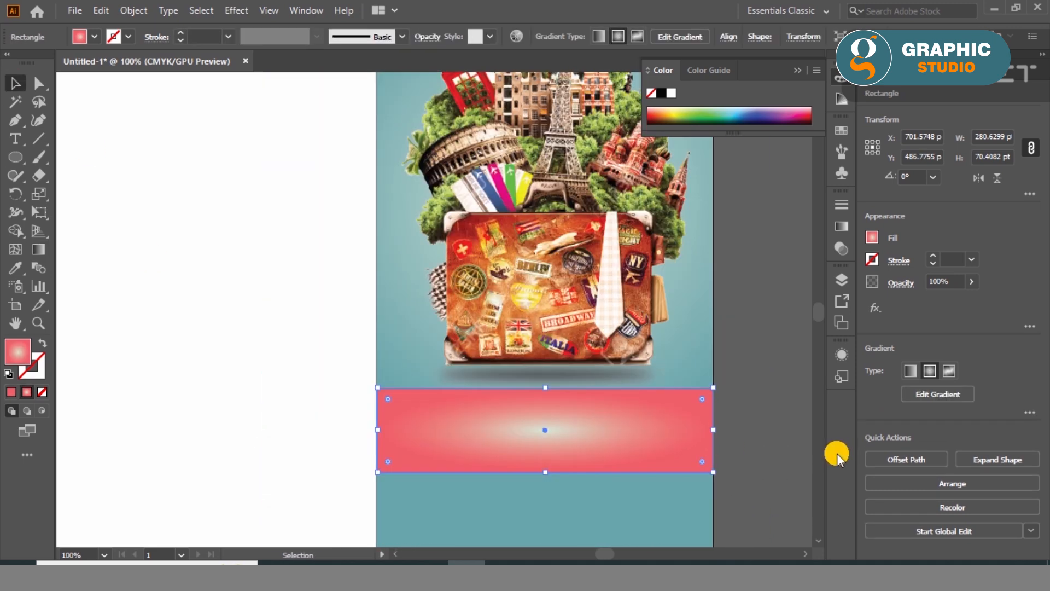
click(757, 425)
- Add the text "explore the world" on the coral banner with the Type tool
click(21, 142)
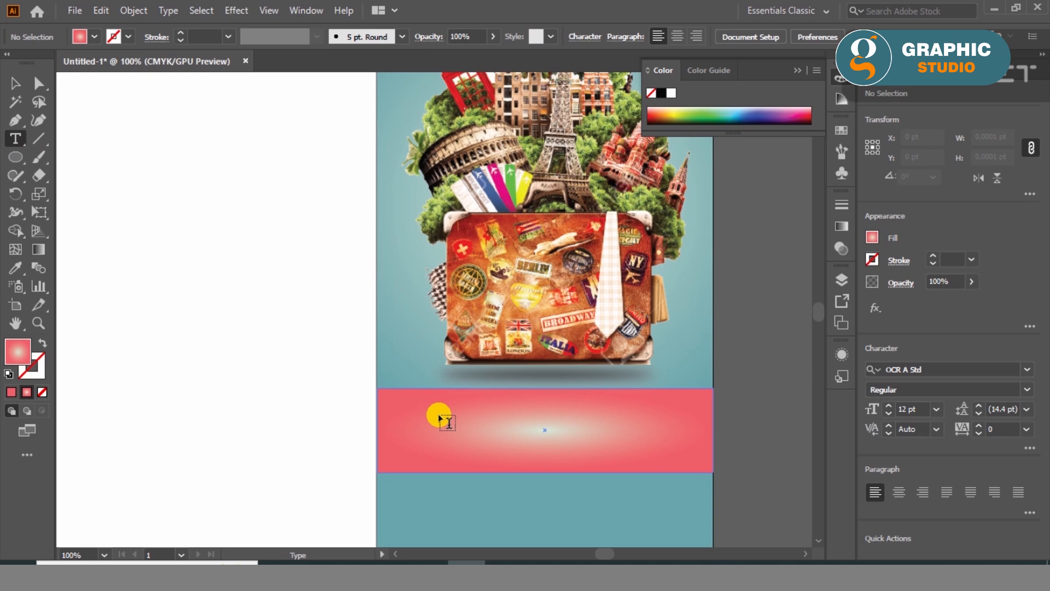
scroll(545, 309, down, 3)
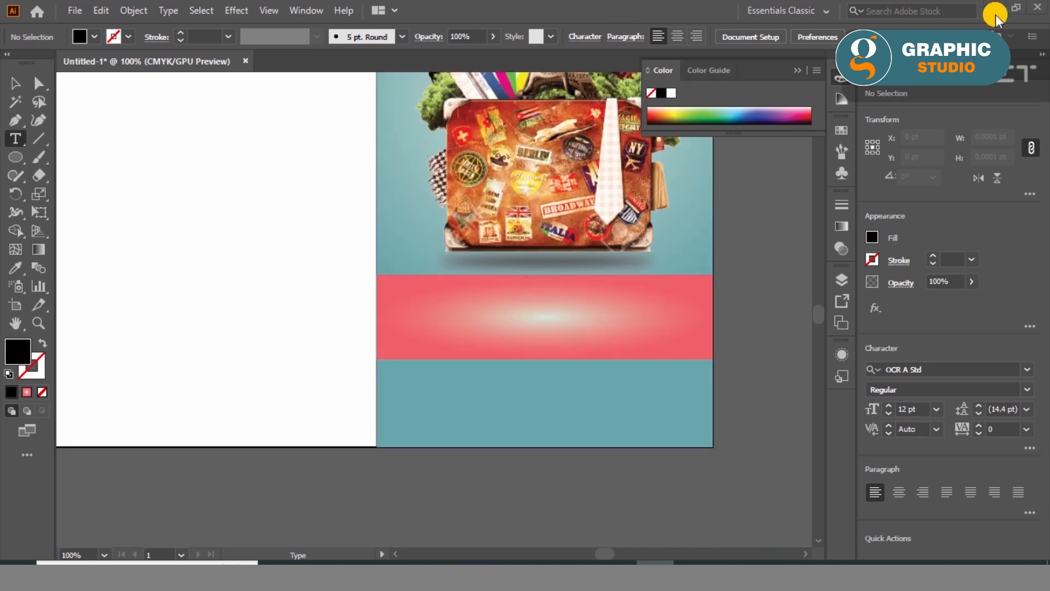
click(424, 311)
text(Explore the world)
click(18, 88)
- Set the banner text to all caps and change its font to Ravie
click(1030, 513)
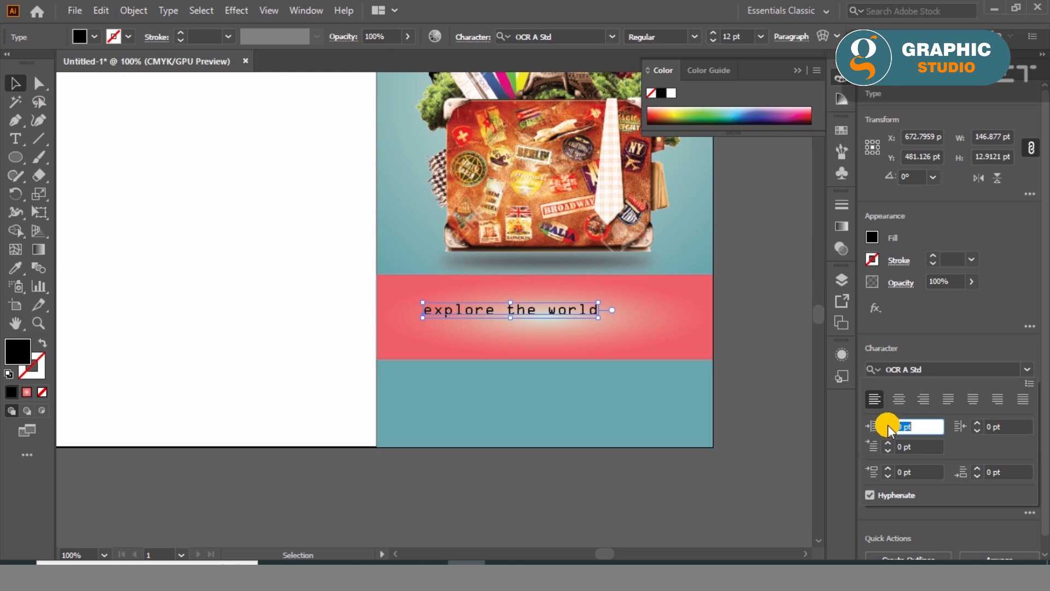
click(973, 350)
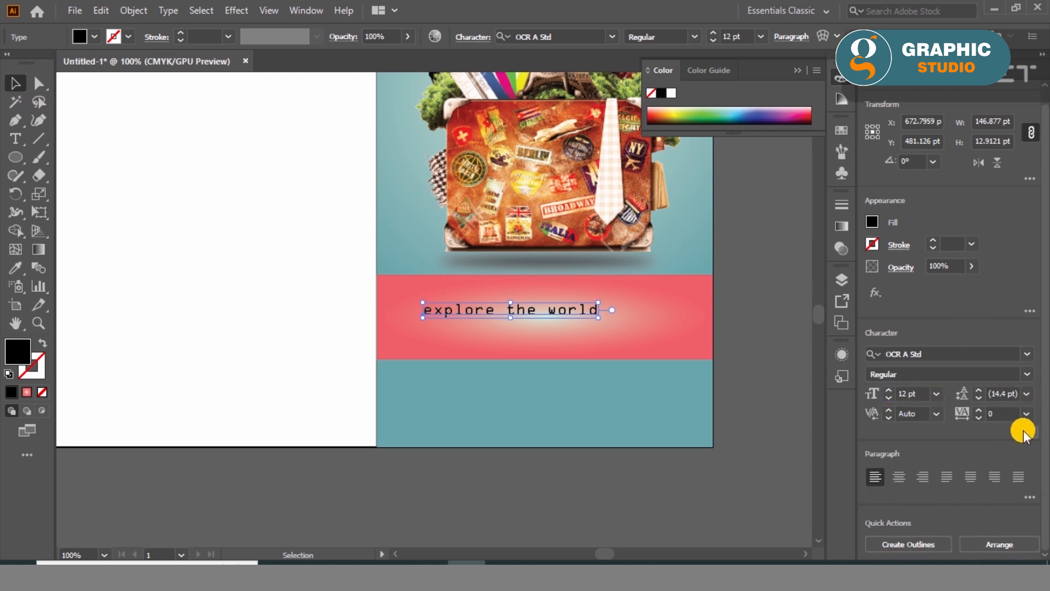
click(1028, 433)
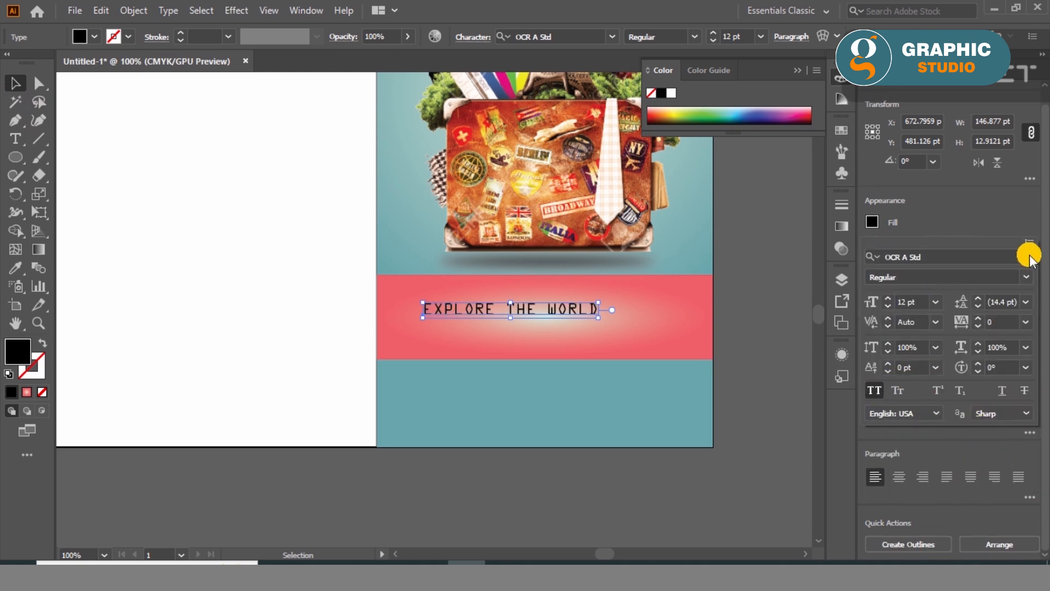
click(612, 36)
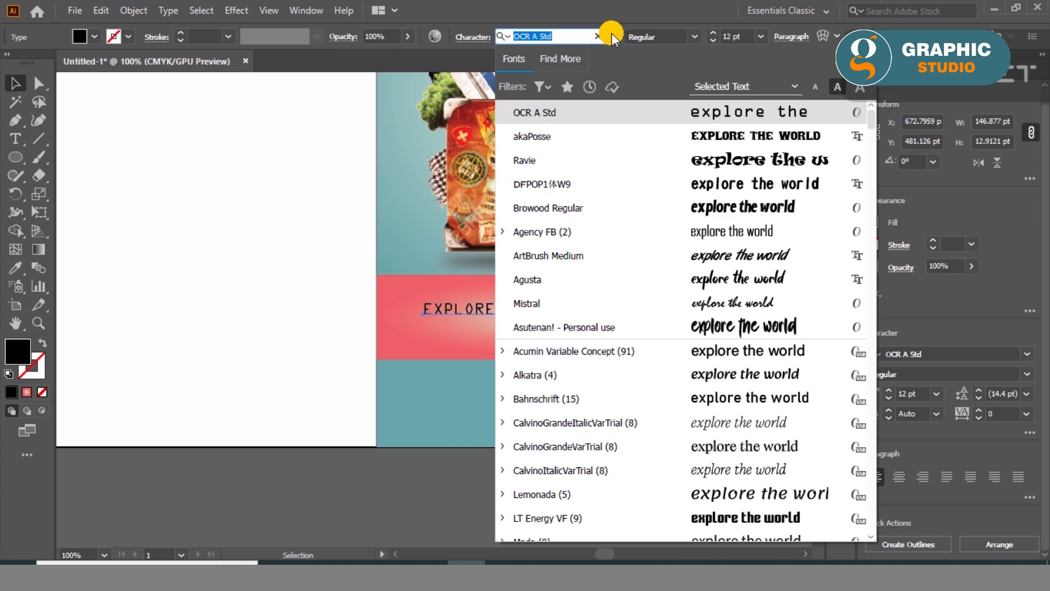
click(752, 161)
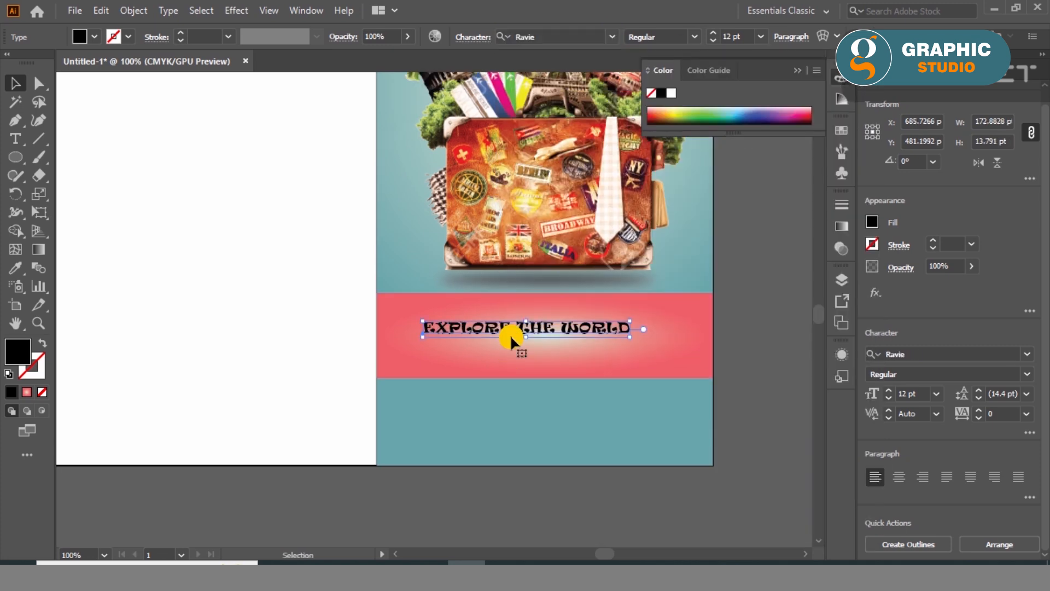
- Replace the space after EXPLORE with a line break so THE WORLD sits on a second line
scroll(511, 338, up, 2)
double_click(529, 318)
key(BackSpace)
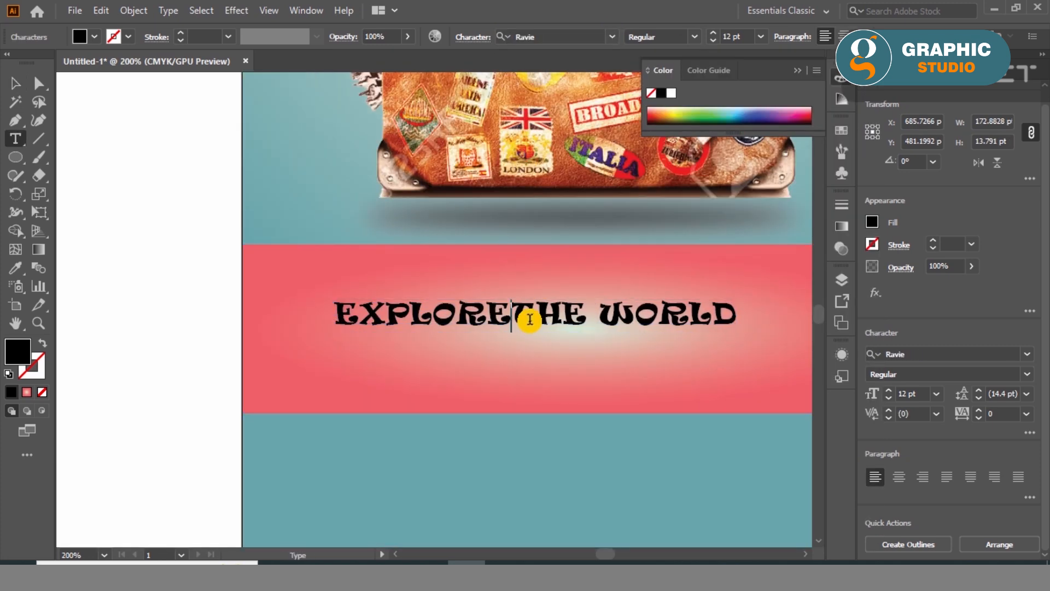
key(Return)
- Set EXPLORE to 15 pt and scale the whole two-line text up to about 172 pt wide
drag(335, 317, 570, 324)
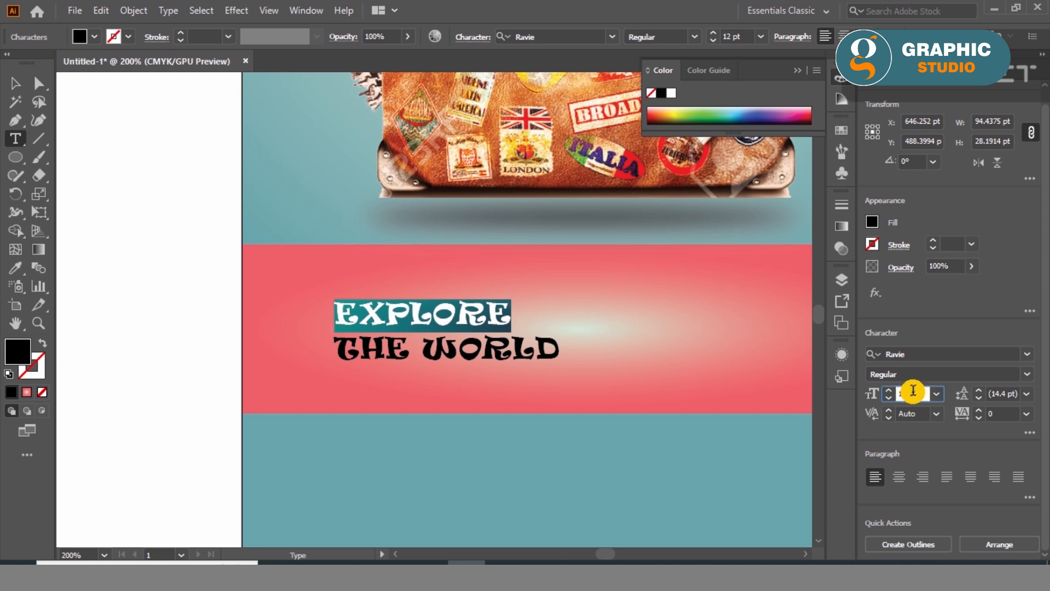
scroll(913, 390, up, 4)
scroll(913, 392, down, 1)
scroll(913, 392, up, 1)
scroll(913, 392, down, 1)
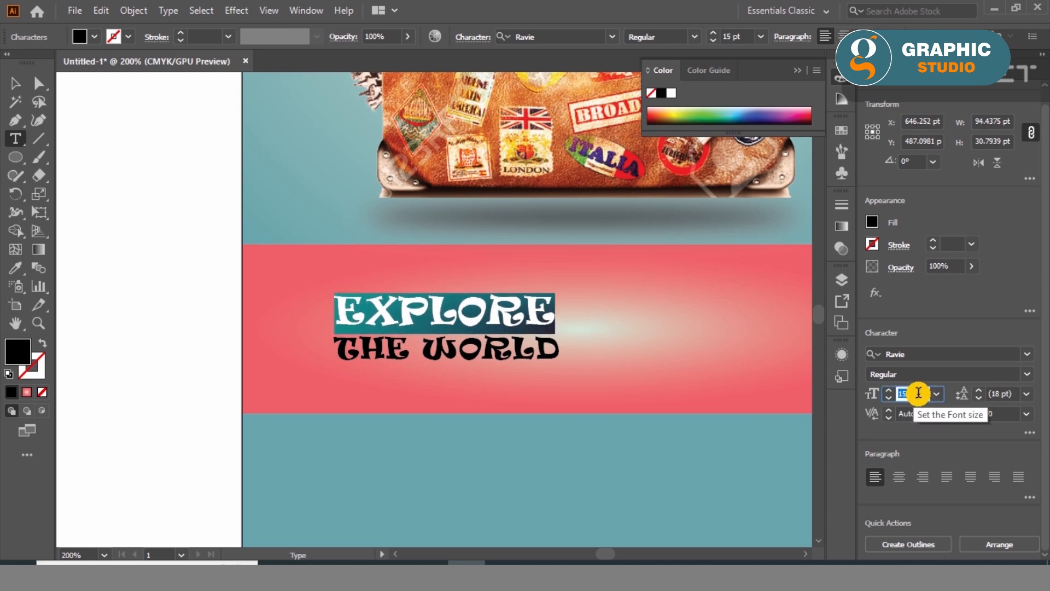
click(16, 83)
drag(562, 368, 746, 427)
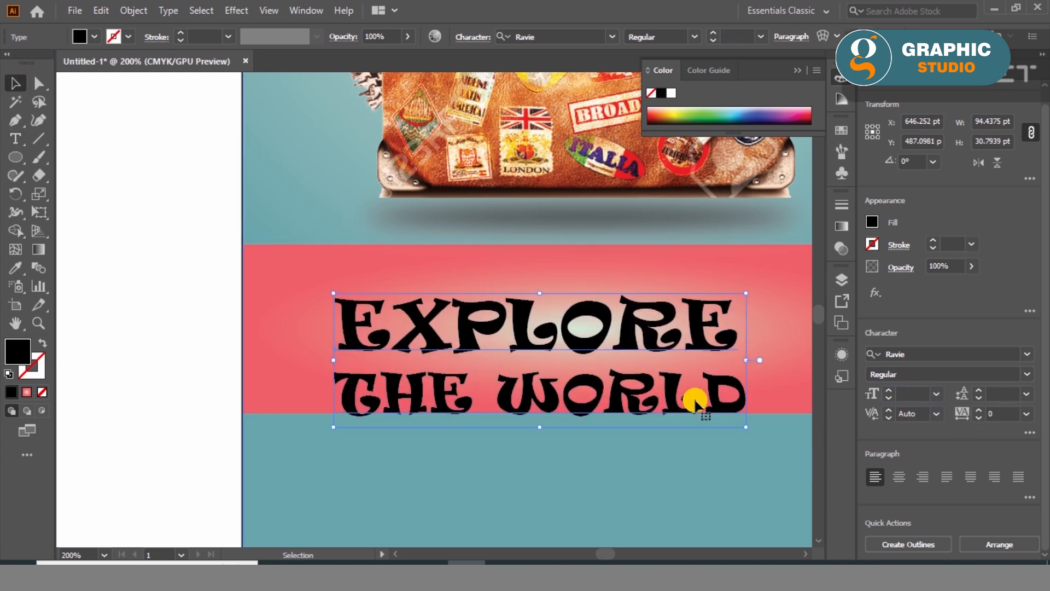
- Increase the tracking of the word EXPLORE slightly until it is about as wide as THE WORLD
double_click(637, 329)
drag(735, 339, 335, 335)
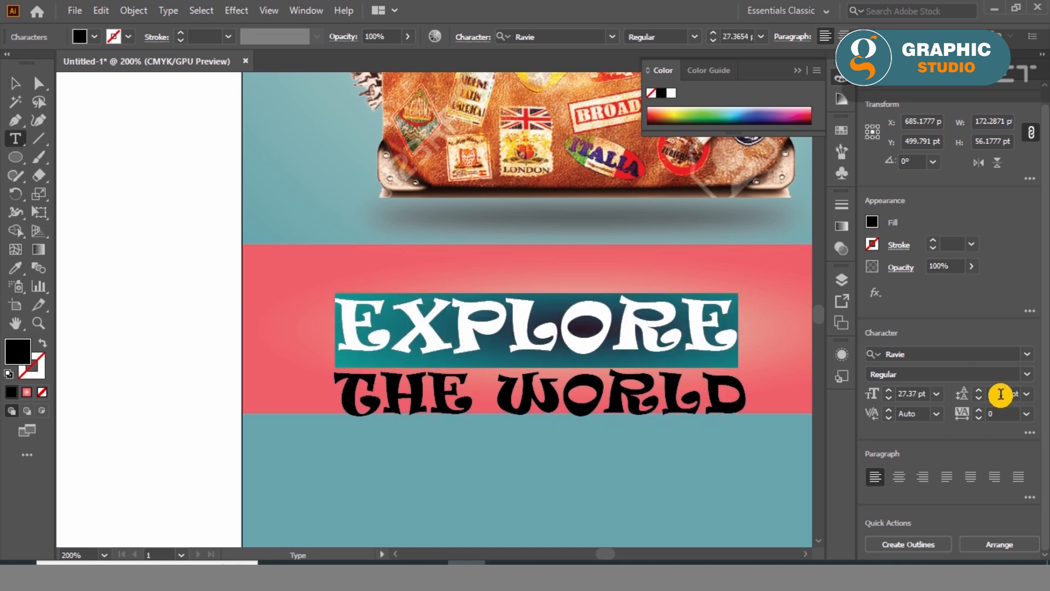
scroll(1006, 412, up, 15)
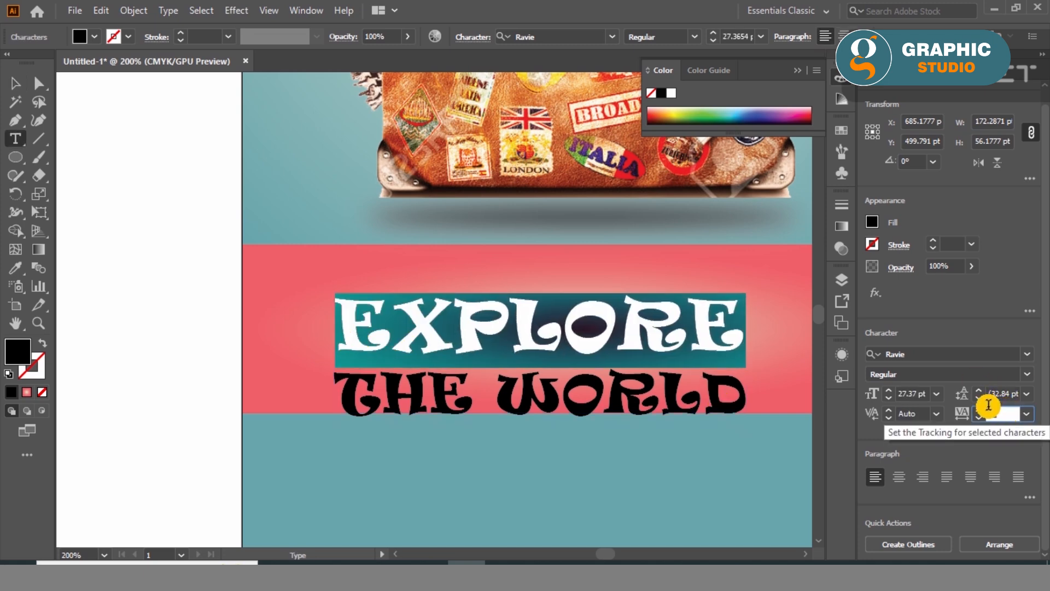
- Reduce THE WORLD to 15 pt and change its font to Browood Regular
drag(750, 404, 331, 389)
scroll(907, 393, down, 12)
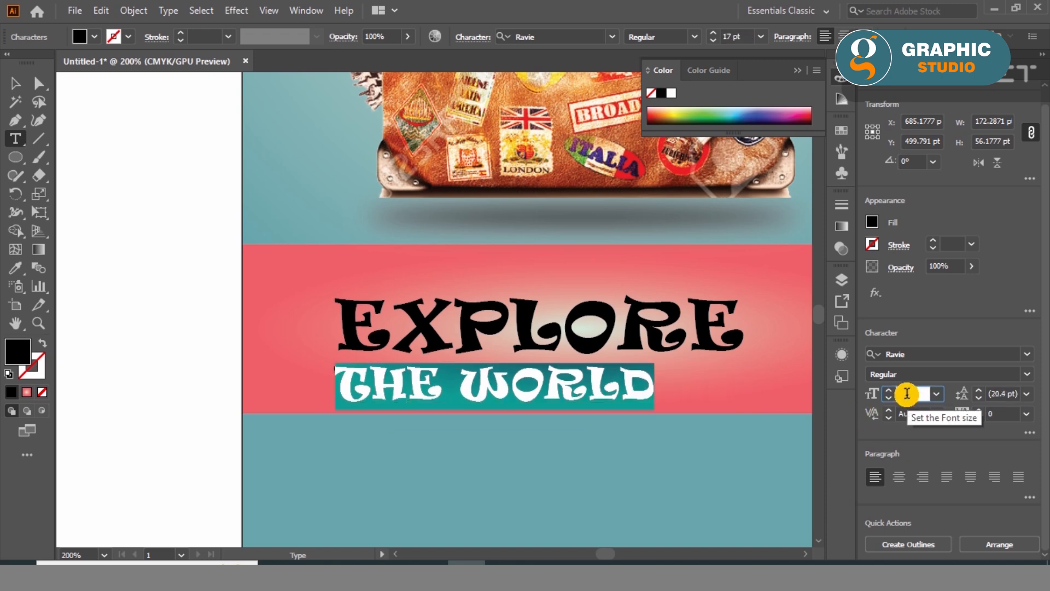
click(17, 89)
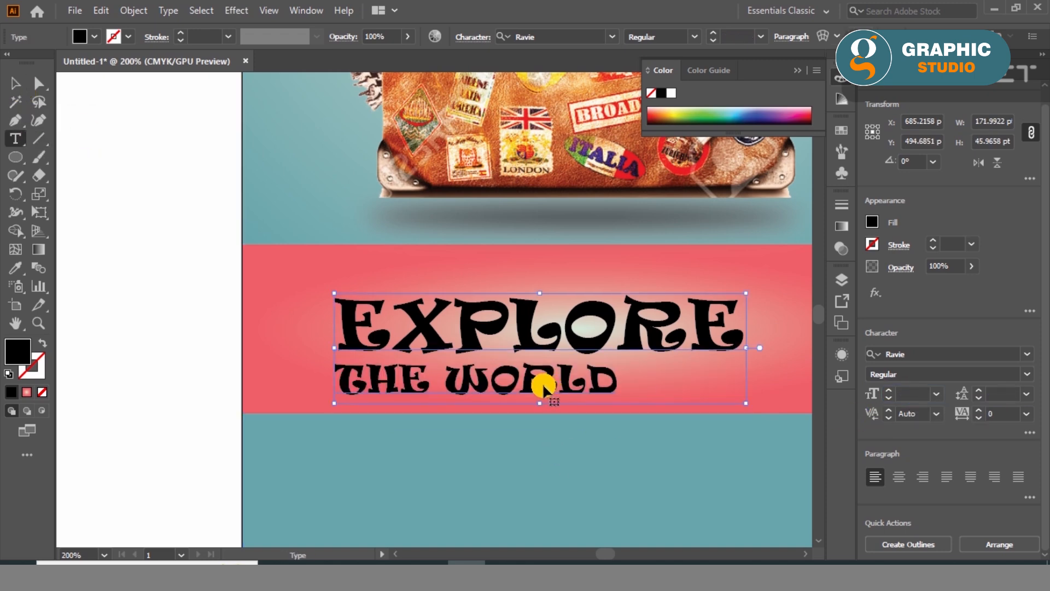
triple_click(608, 376)
click(610, 37)
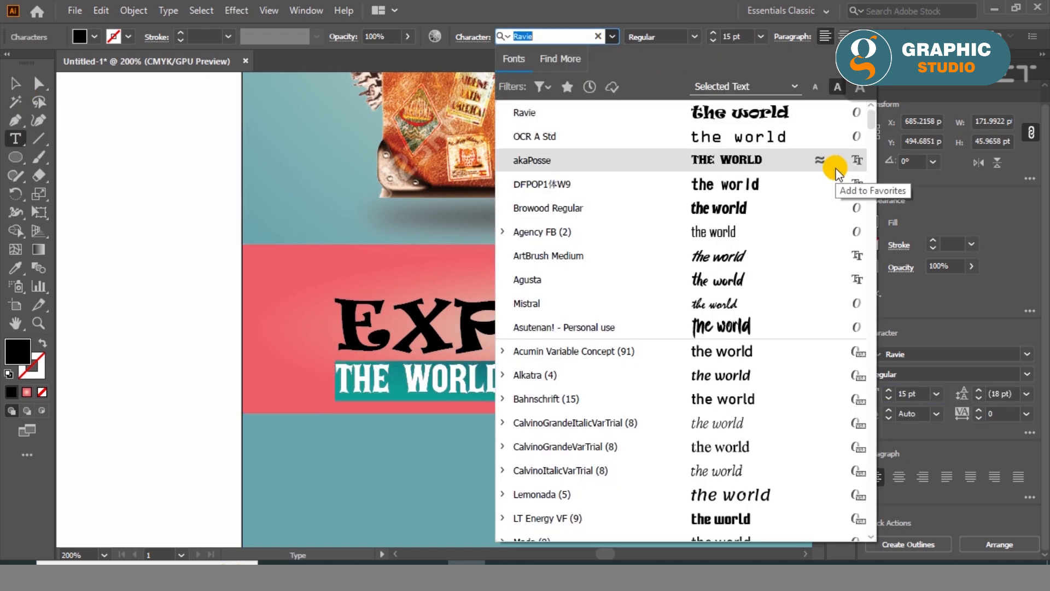
click(755, 207)
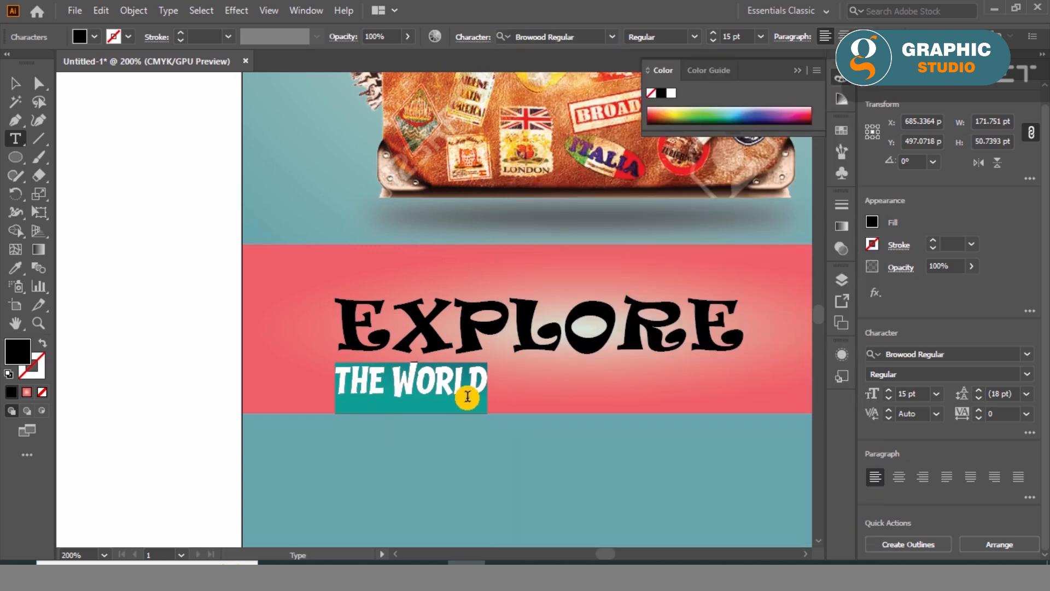
- Set THE WORLD to 13 pt and widen its letter tracking
click(921, 397)
scroll(922, 397, down, 6)
scroll(922, 397, up, 4)
click(1014, 411)
scroll(1014, 411, up, 13)
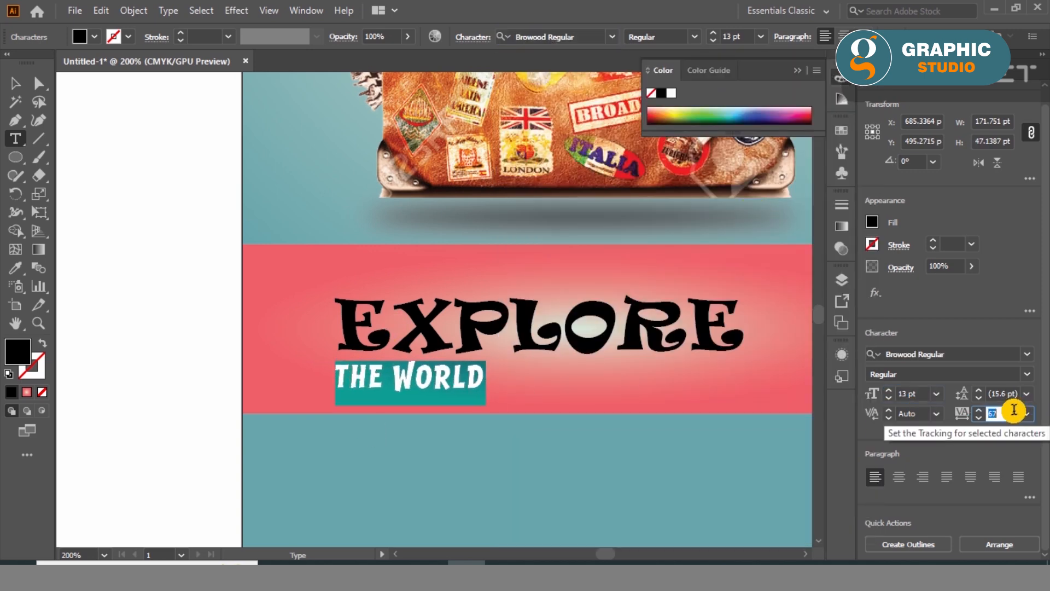
scroll(1013, 410, up, 5)
click(15, 83)
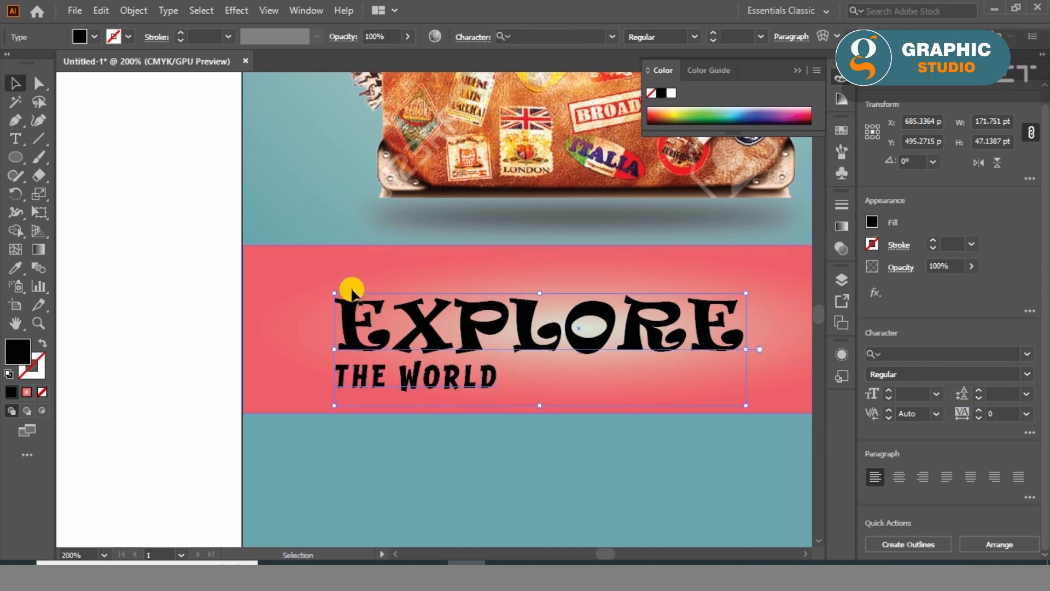
- Centre the two-line text horizontally and vertically on the coral banner
shift+click(300, 290)
click(925, 371)
click(991, 374)
click(645, 454)
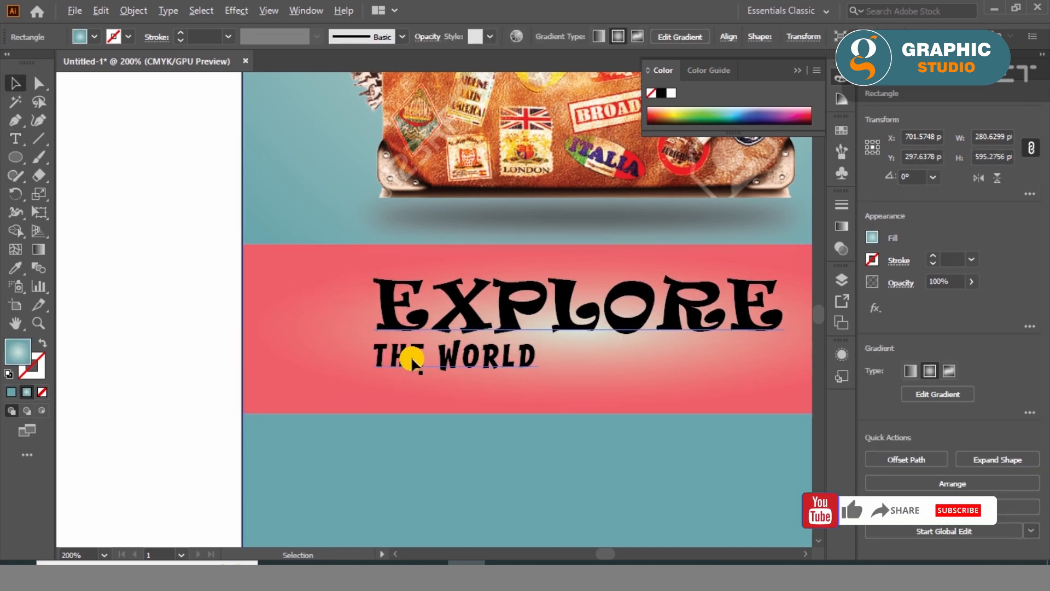
- Enlarge the two-line text about its centre to about 216 pt wide and 59 pt high
scroll(411, 358, down, 1)
click(659, 343)
drag(692, 379, 733, 402)
- Change the fill colour of the two-line text to orange FAA21B
double_click(22, 350)
click(513, 192)
click(676, 191)
- Change the banner rectangle to a plain white fill with no stroke
click(304, 359)
click(8, 374)
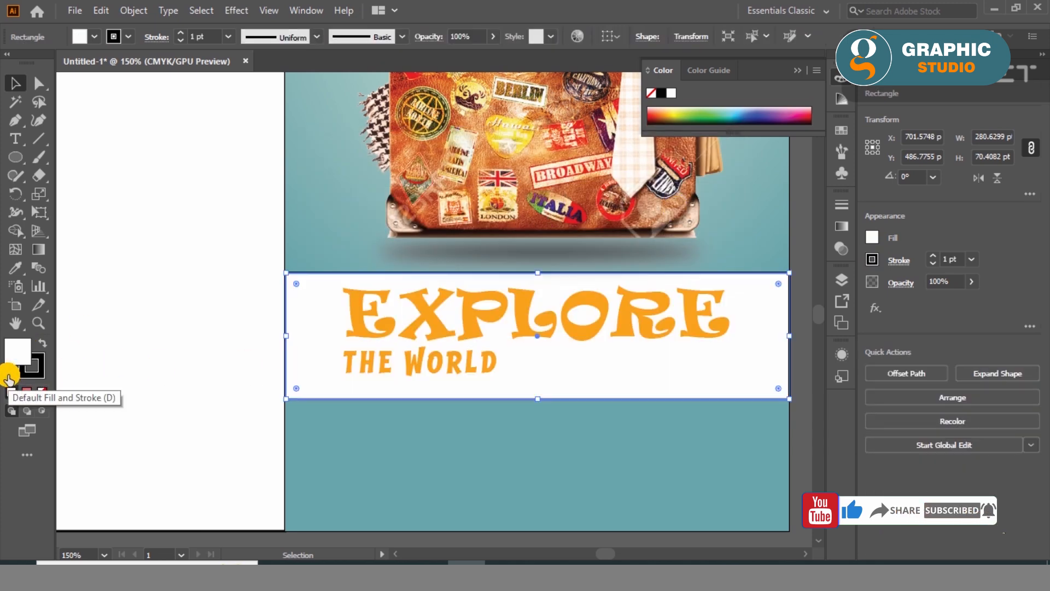
scroll(189, 435, down, 1)
click(638, 392)
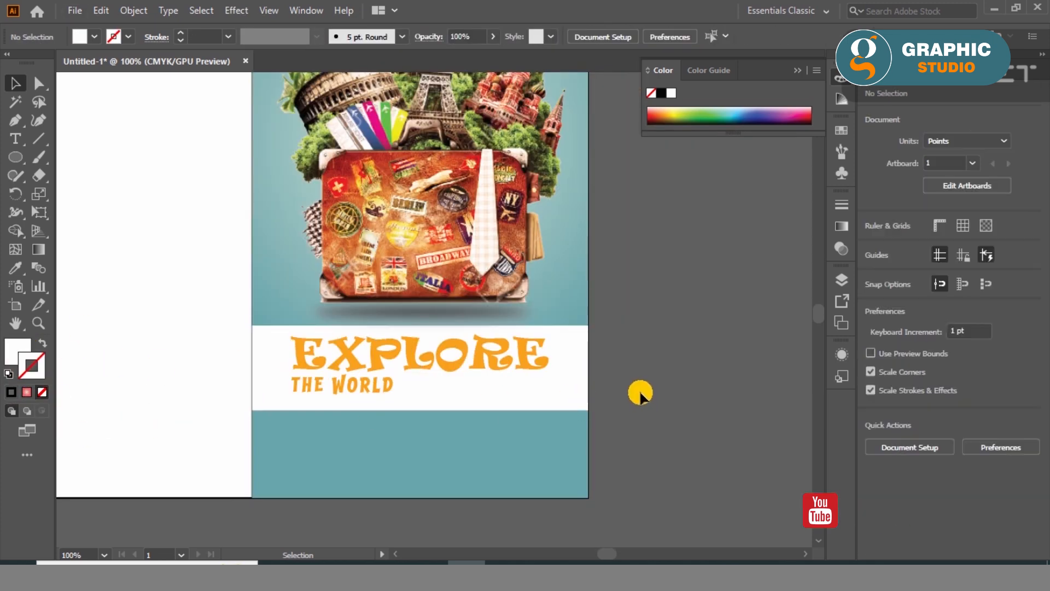
- Copy the EXPLORE THE WORLD text and paste the copy directly behind the original
scroll(355, 362, up, 2)
click(350, 356)
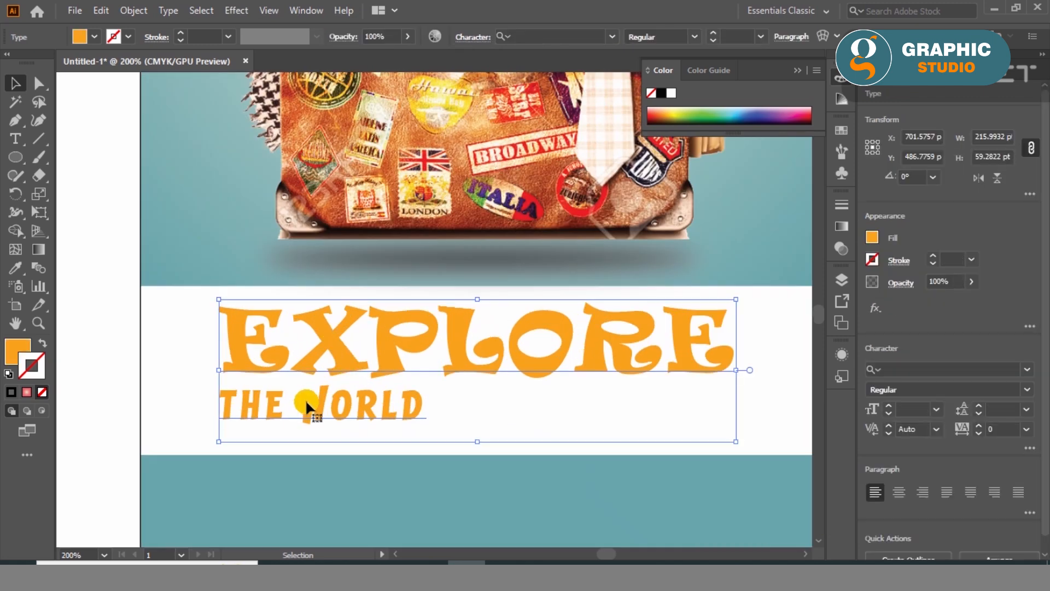
click(101, 11)
click(131, 87)
click(100, 10)
click(141, 135)
- Fill the text copy behind the original with black
double_click(17, 350)
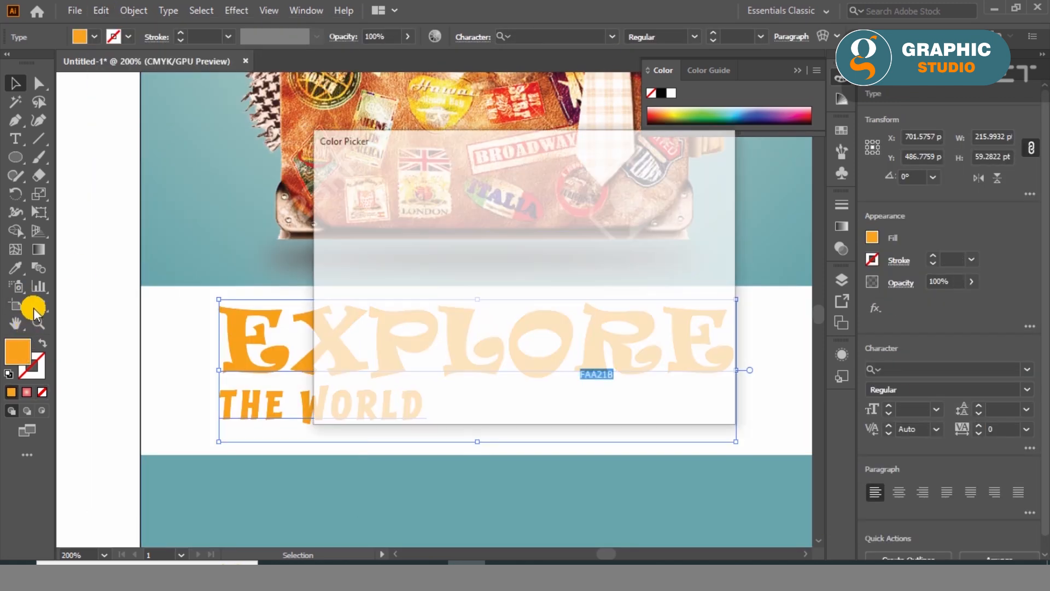
drag(327, 375, 307, 389)
click(668, 192)
click(211, 282)
- Give the front orange text a black 1 pt stroke and try to align that stroke to the outside
click(236, 334)
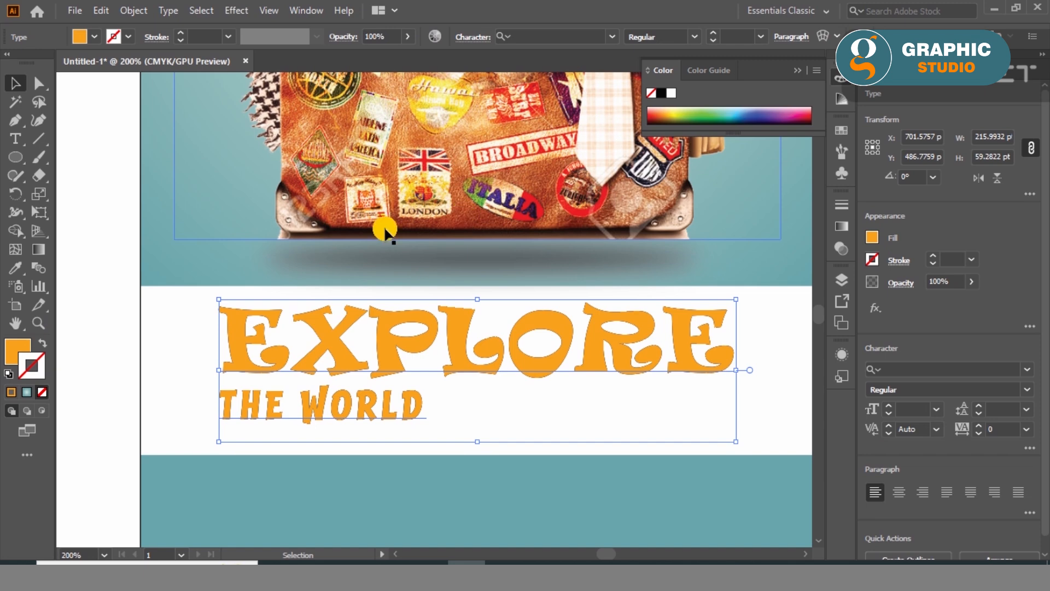
click(663, 94)
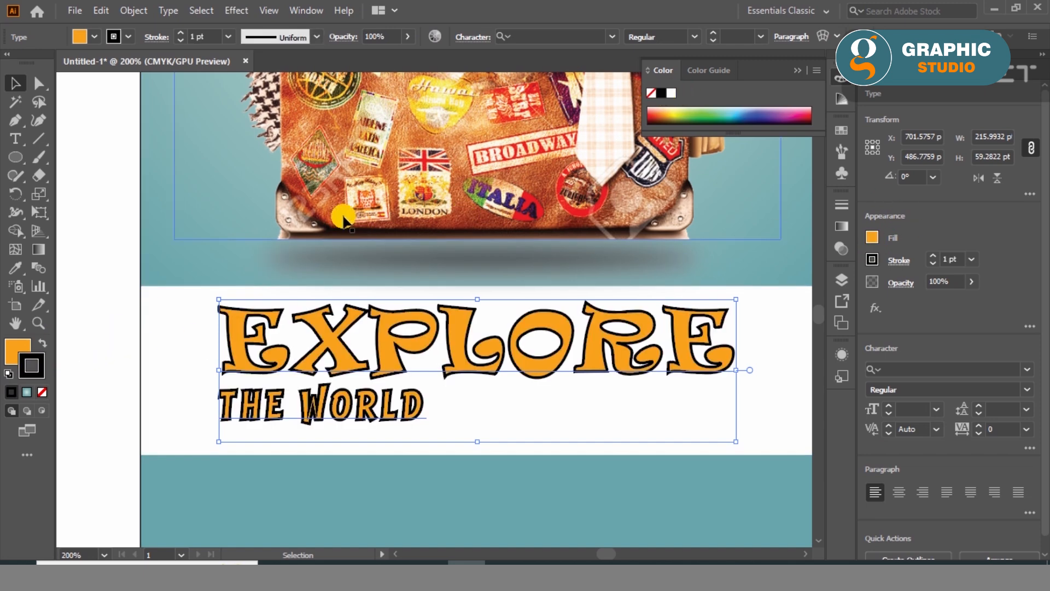
click(159, 37)
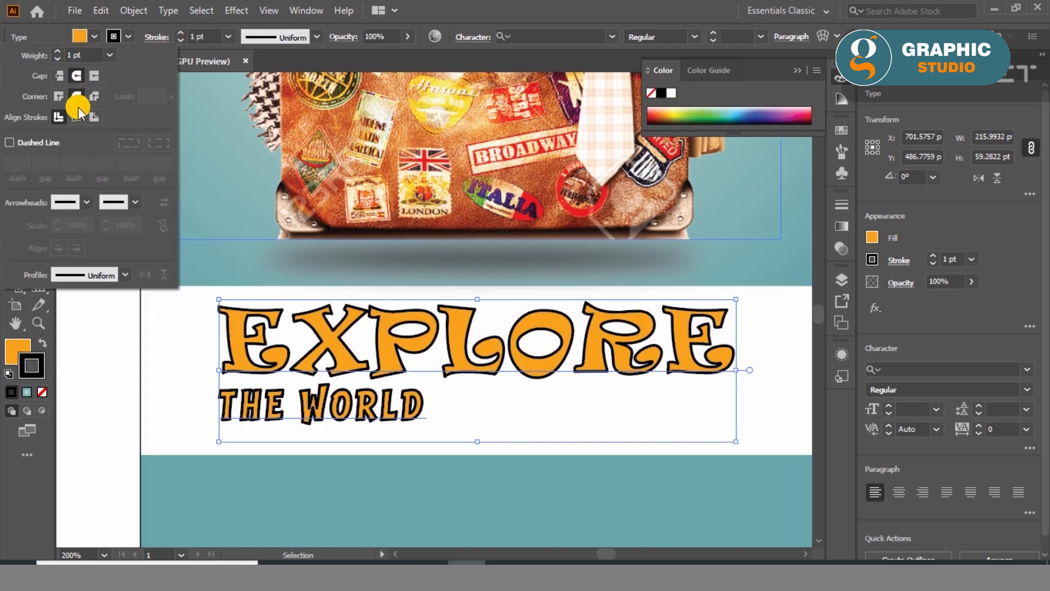
click(97, 119)
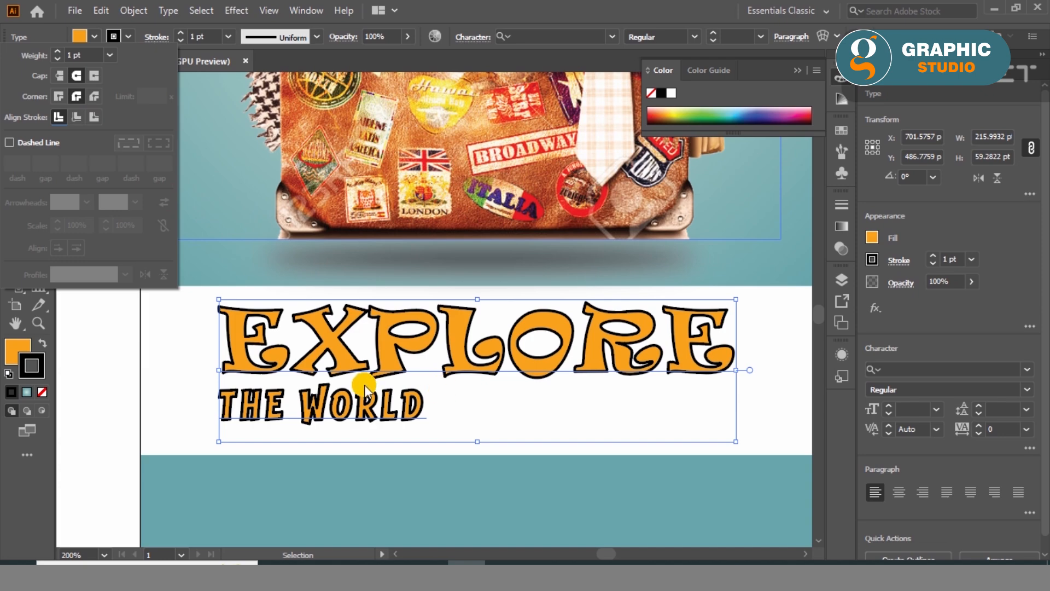
click(385, 377)
click(254, 379)
- Nudge the front orange text 2 pt up and 2 pt left to reveal the black copy as a shadow
click(244, 365)
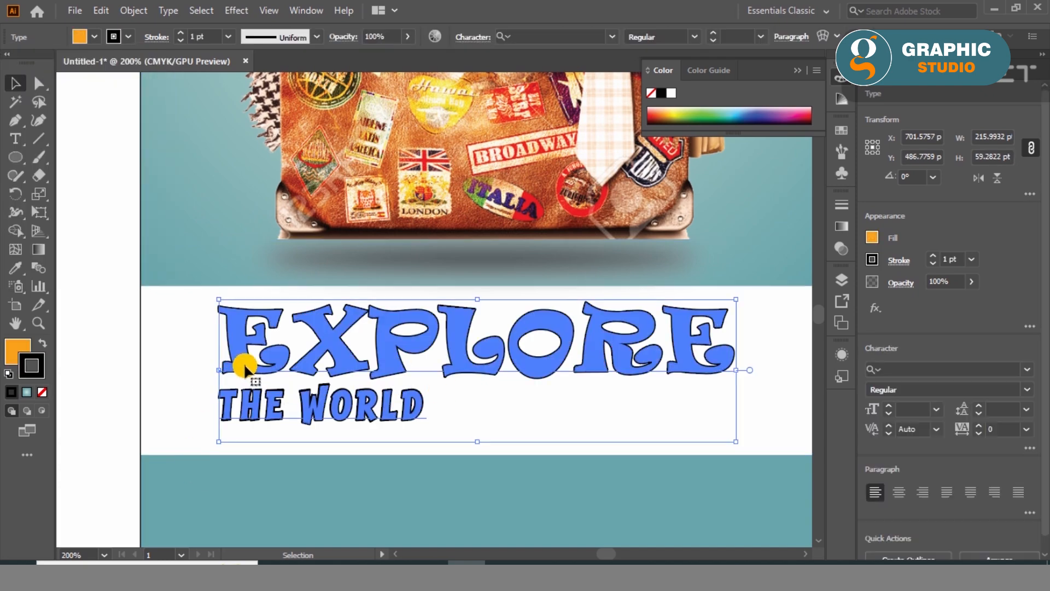
key(Up)
key(Left)
key(Left)
key(Up)
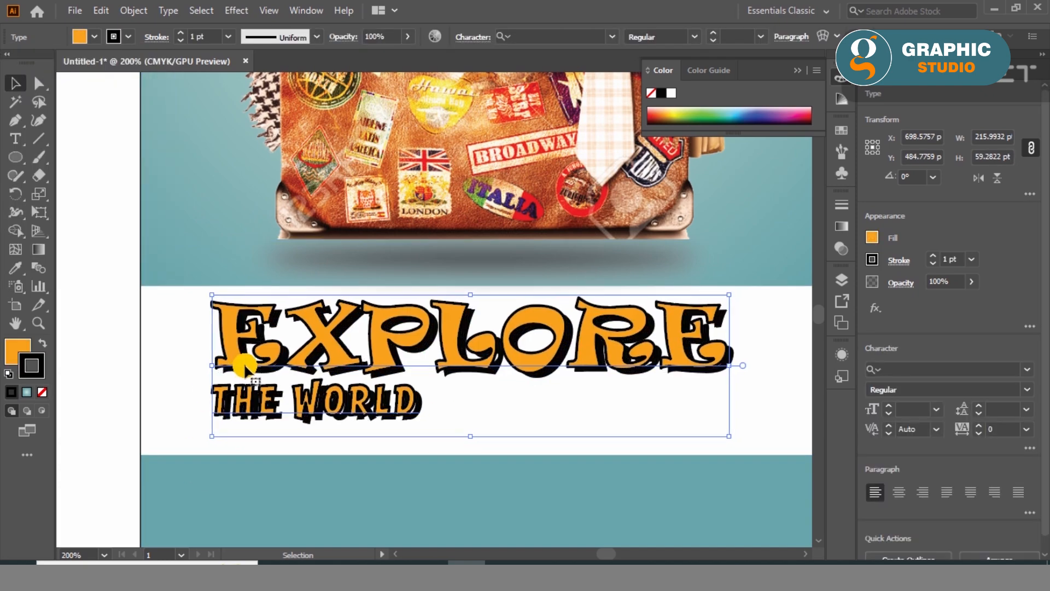
key(ctrl+minus)
click(731, 370)
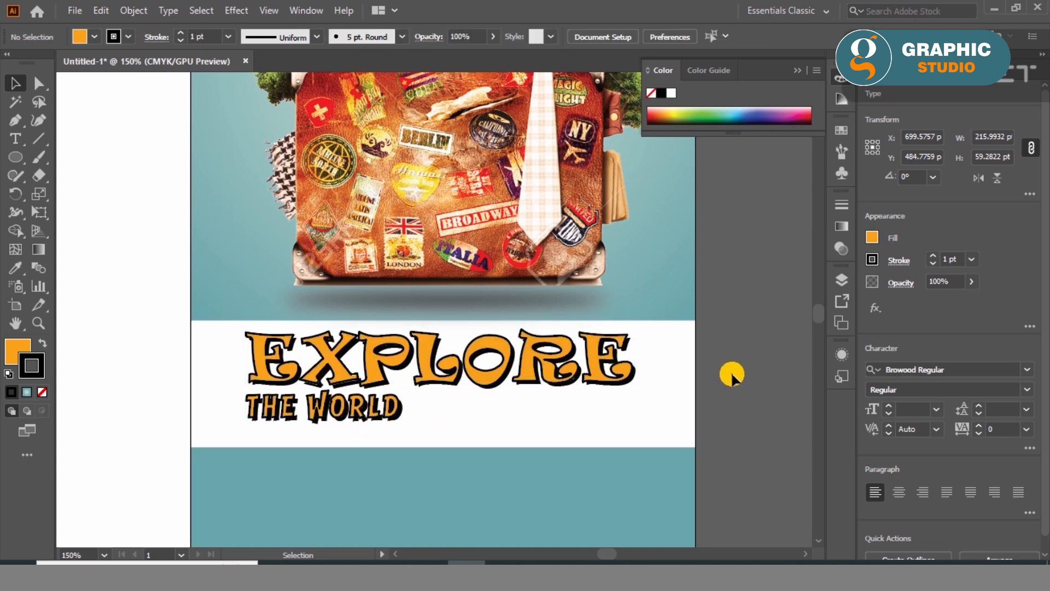
- Group the orange text with its black shadow copy and enlarge the group to about 229 pt wide
key(ctrl+a)
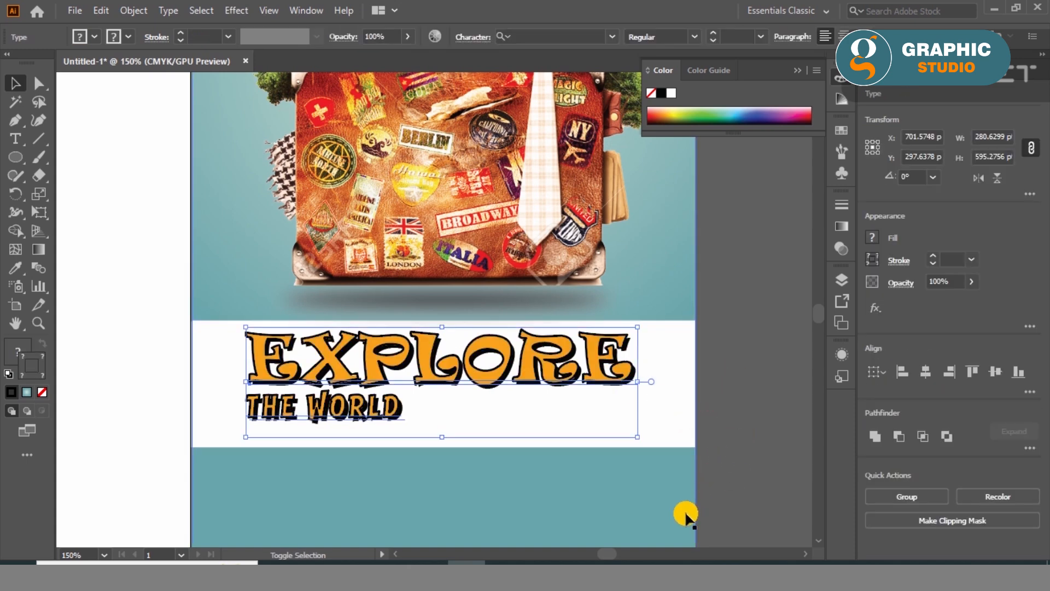
click(624, 425)
drag(635, 436, 657, 442)
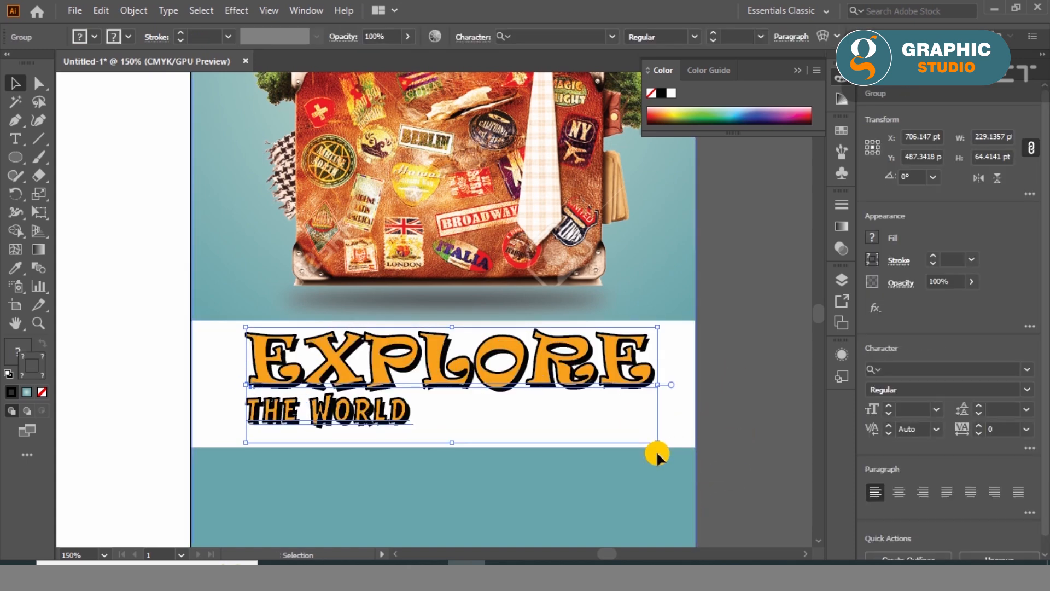
- Centre the text group horizontally and vertically on the white banner
shift+click(682, 433)
click(924, 371)
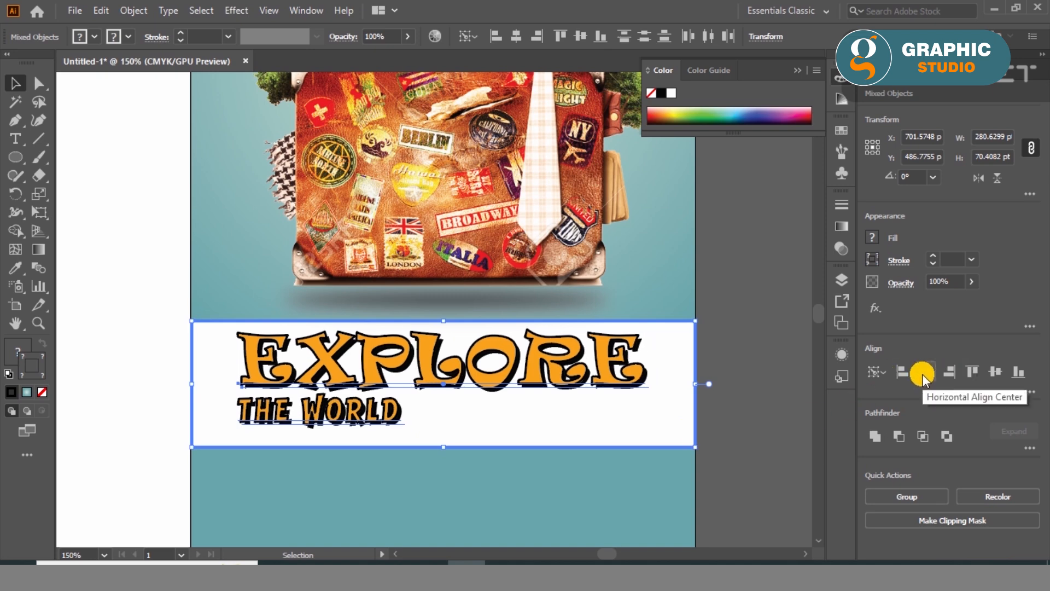
click(992, 377)
click(787, 376)
click(623, 377)
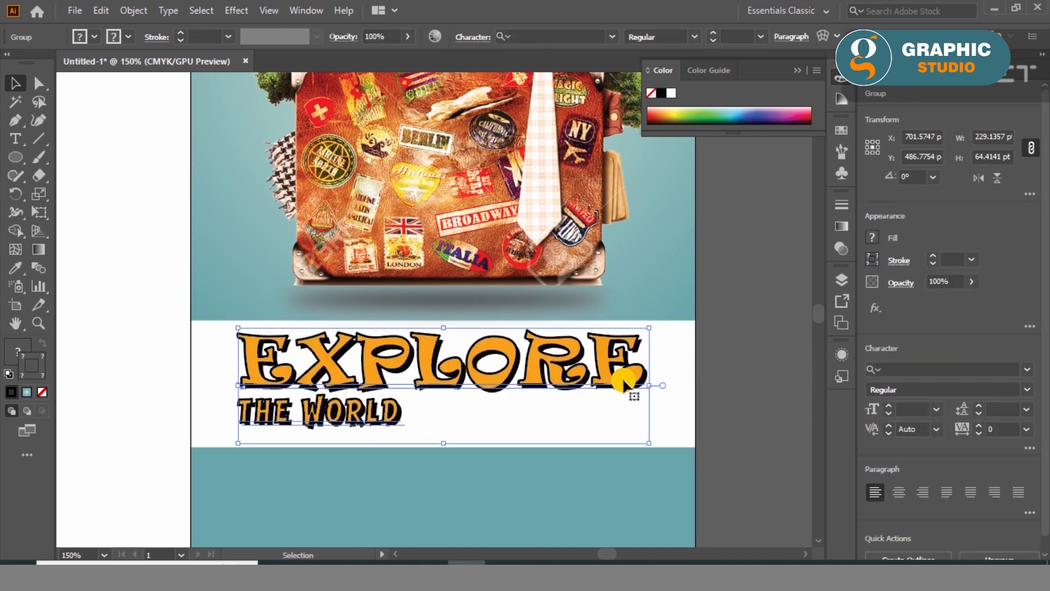
- Place the social media icons image beside the cover panel, embed it and set its width to 200 pt
click(744, 433)
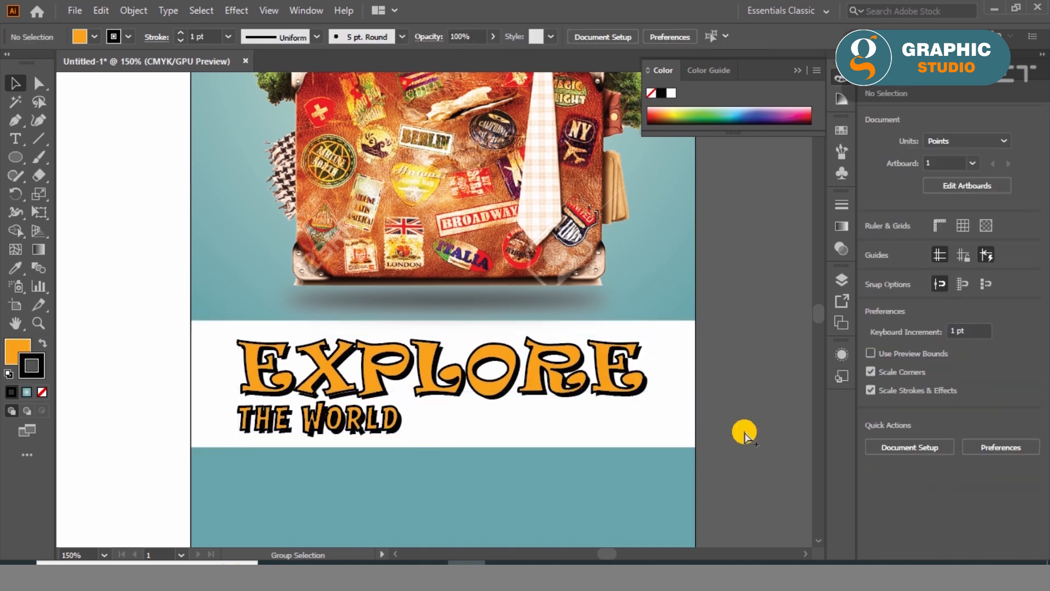
key(ctrl+0)
click(799, 72)
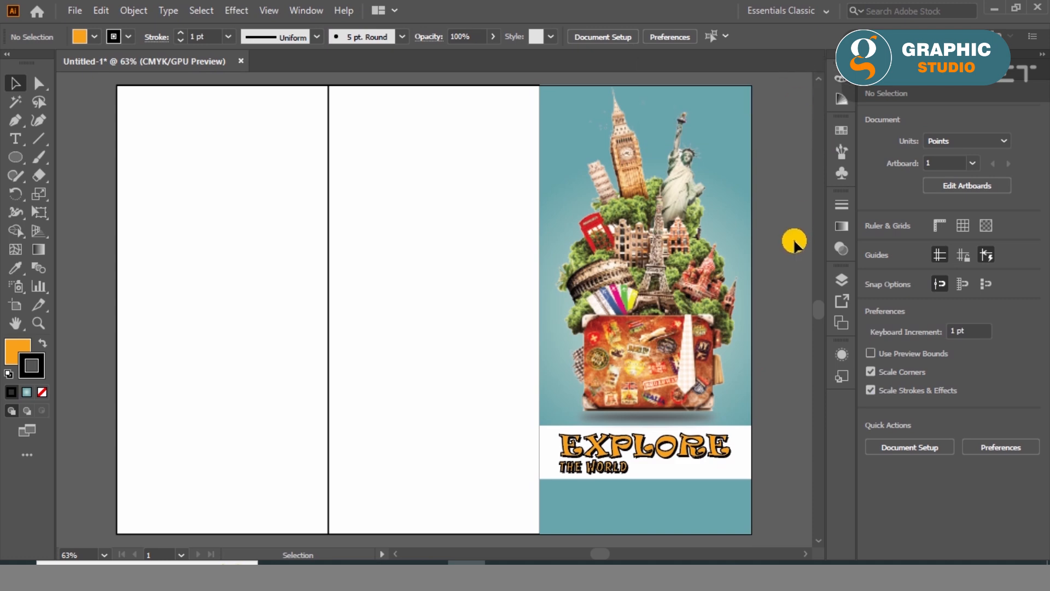
click(353, 574)
drag(519, 131, 513, 356)
text(200)
key(Return)
drag(380, 359, 654, 284)
click(276, 37)
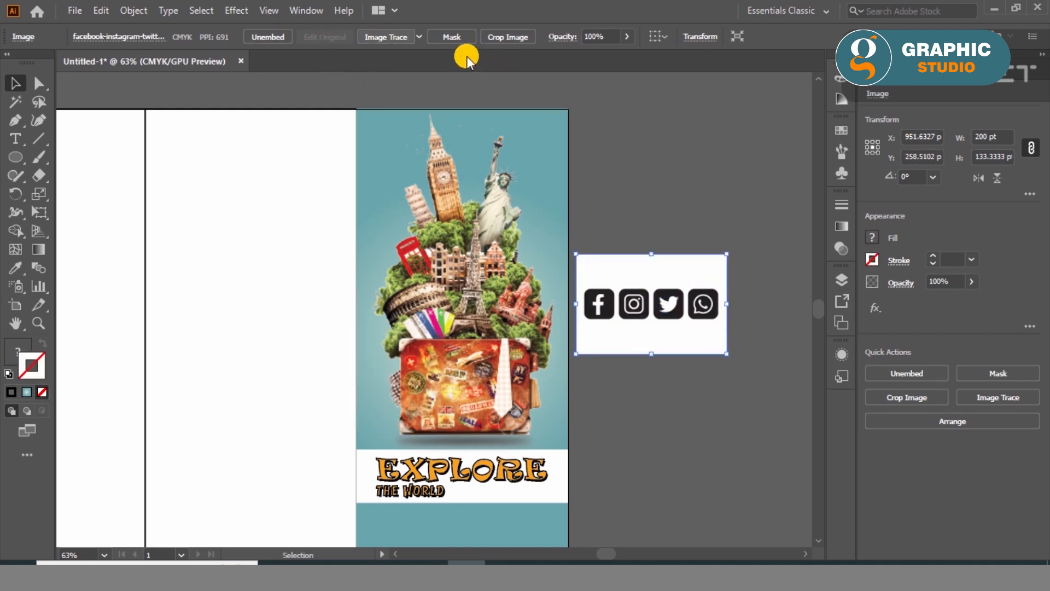
- Image-trace and expand the social icons image, ungroup it and delete its white background
click(392, 37)
right_click(658, 273)
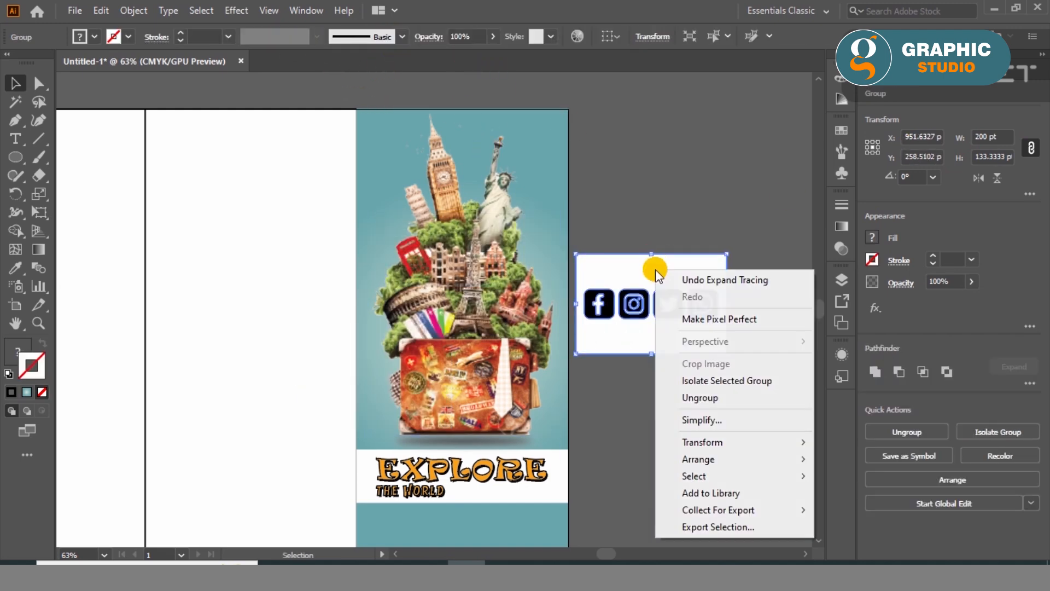
click(700, 398)
click(690, 258)
key(Delete)
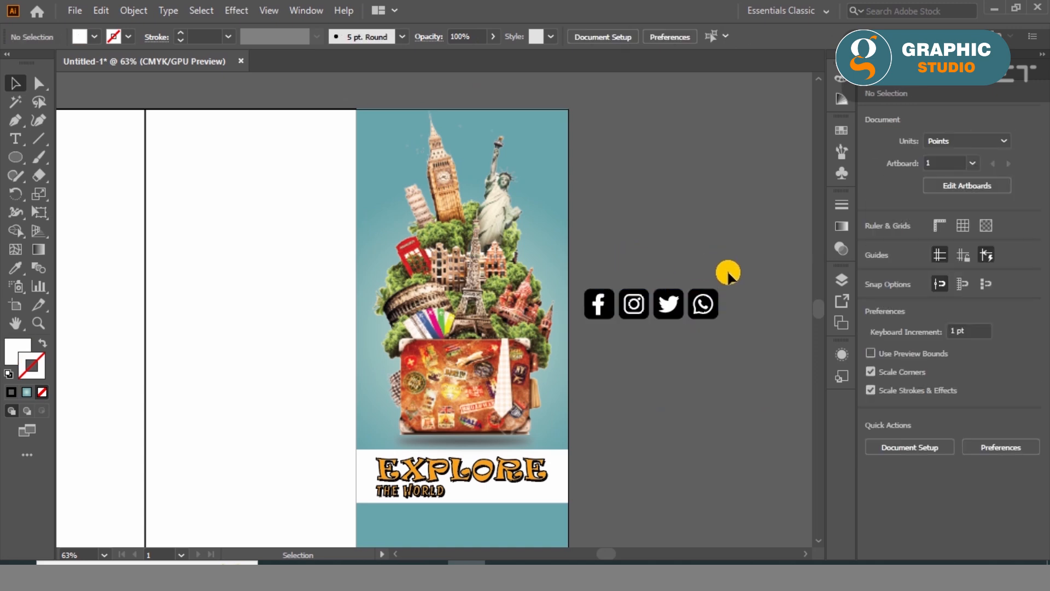
- Try filling the WhatsApp icon's black shape with a mid grey
scroll(623, 315, up, 5)
click(752, 306)
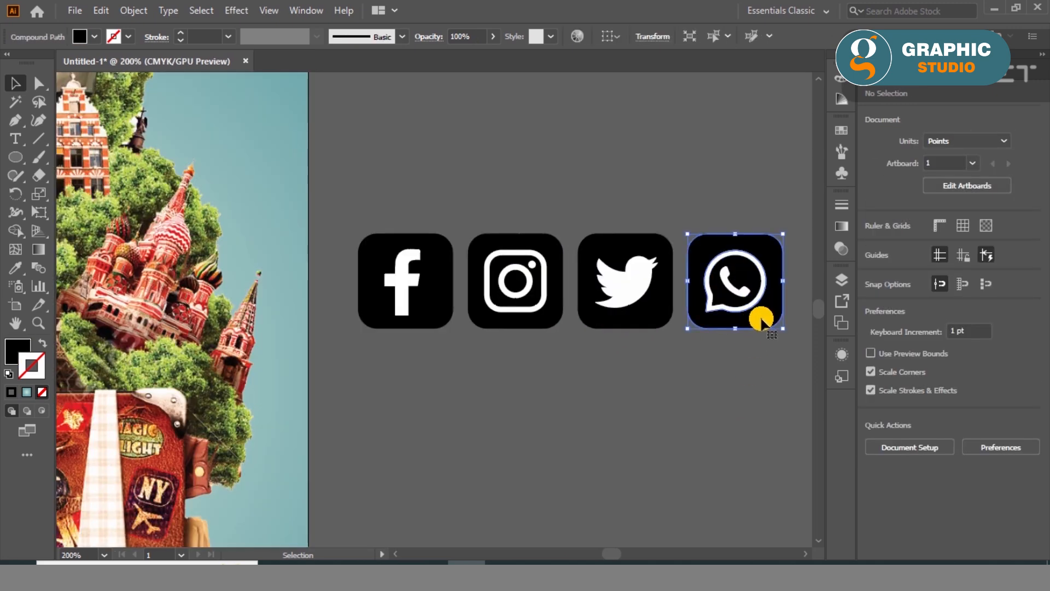
click(23, 345)
double_click(24, 344)
click(548, 326)
drag(467, 281, 453, 261)
click(687, 190)
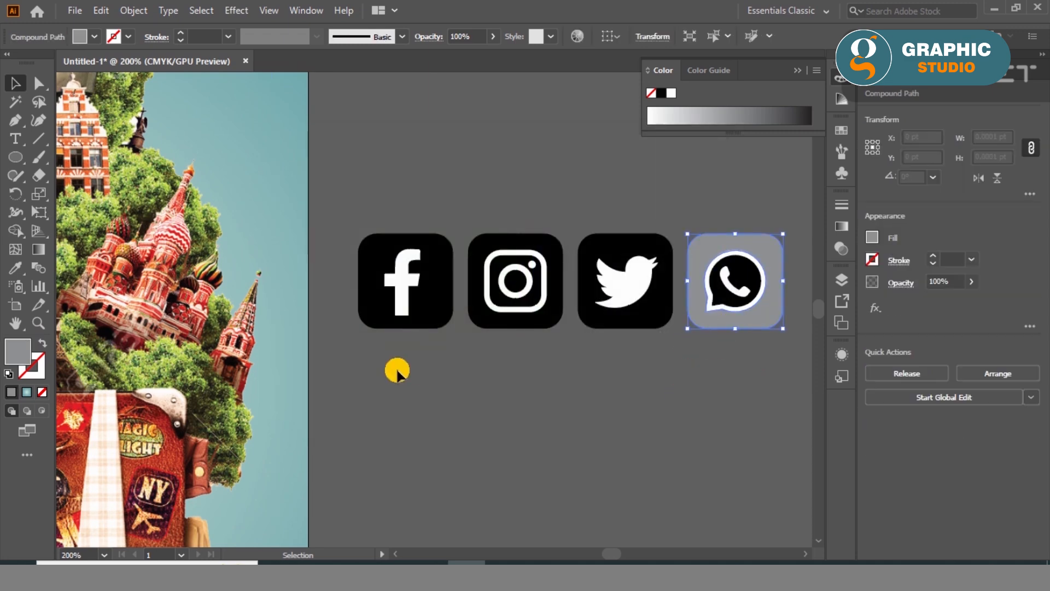
- Try giving the WhatsApp icon a green fill with a black stroke
click(9, 374)
double_click(12, 358)
drag(541, 331, 541, 321)
click(462, 261)
click(688, 191)
click(654, 389)
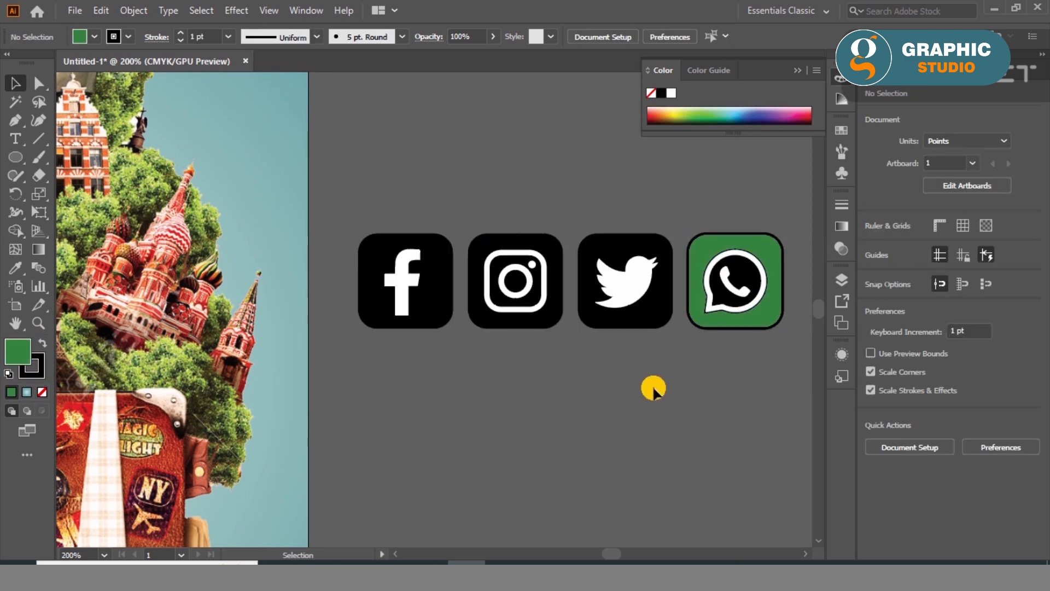
- Try deleting the black shape inside the WhatsApp icon and undo the recent icon edits
click(726, 297)
key(Delete)
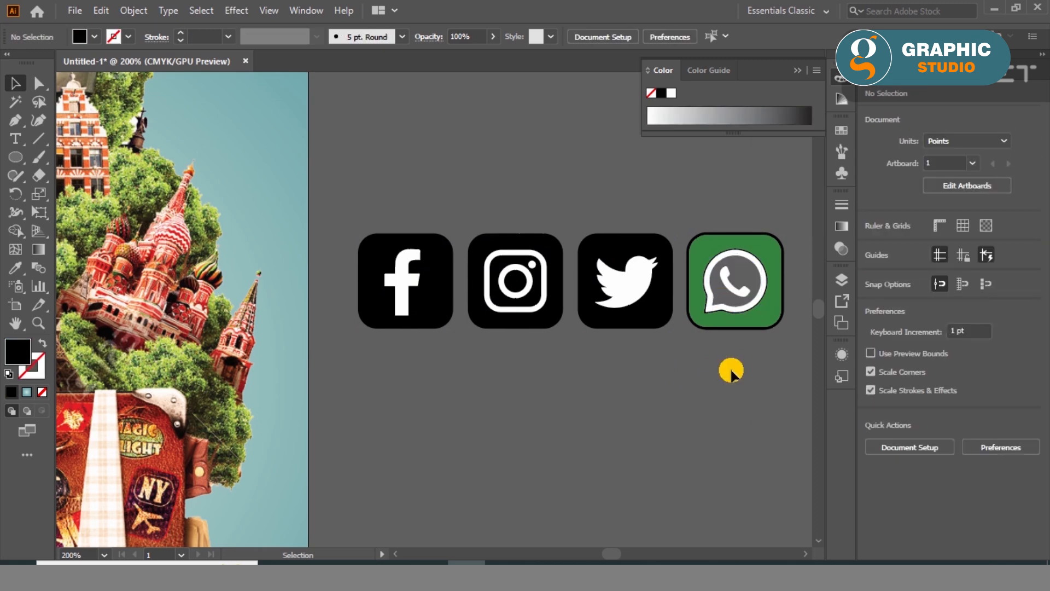
key(ctrl+z)
key(ctrl+z)
key(ctrl+z)
key(ctrl+z)
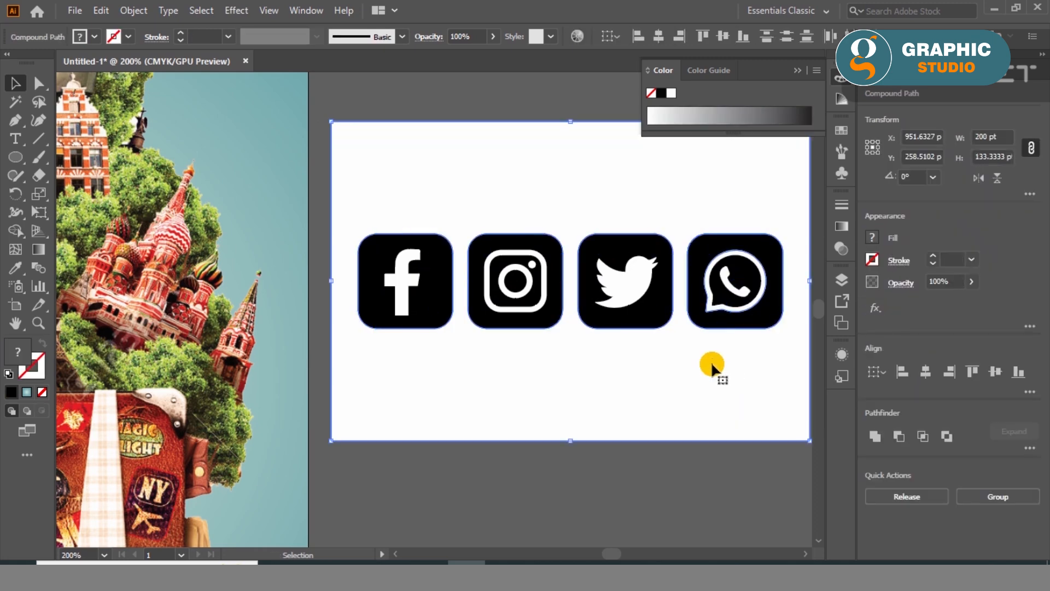
key(ctrl+g)
key(a)
key(ctrl+z)
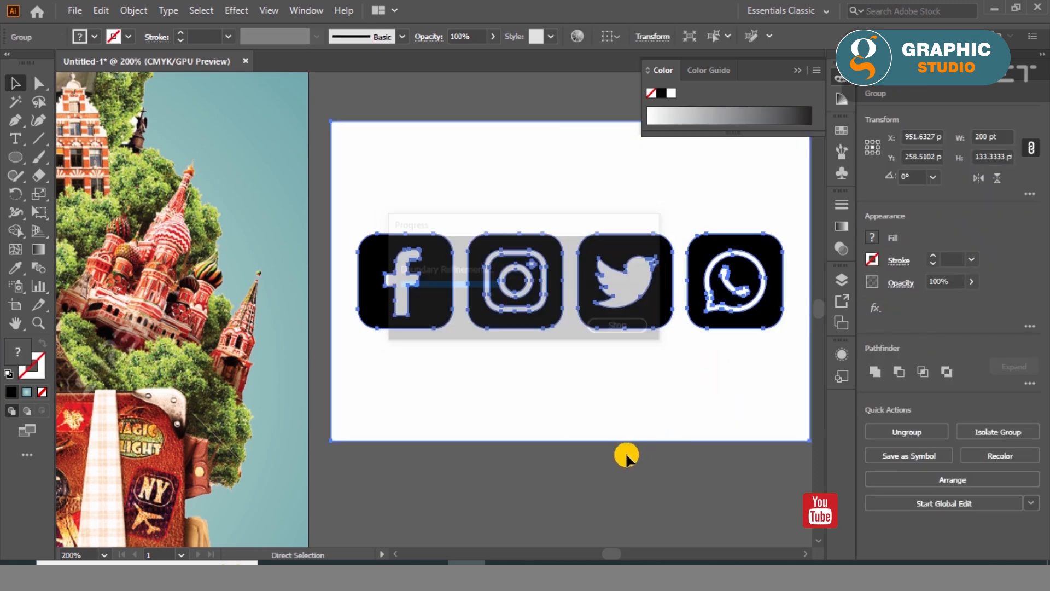
click(617, 474)
- Restore the traced icons without their white background and group the four icons
key(ctrl+shift+z)
key(ctrl+shift+z)
key(ctrl+shift+z)
click(617, 474)
drag(363, 358, 771, 202)
key(ctrl+g)
- Move the icon group onto the teal area below the white banner, shrink it and centre it horizontally on the cover
scroll(733, 279, down, 2)
scroll(733, 280, down, 1)
drag(733, 280, 528, 520)
scroll(527, 517, down, 2)
scroll(497, 529, up, 4)
drag(668, 381, 626, 390)
shift+click(676, 429)
click(677, 429)
click(924, 373)
- Shift the icon group slightly further down toward the bottom edge of the cover panel
click(786, 455)
drag(619, 433, 618, 453)
click(558, 497)
drag(480, 427, 480, 438)
click(439, 503)
- Move the white banner together with its EXPLORE THE WORLD heading down about 20 pt
click(451, 327)
shift+click(740, 302)
drag(739, 302, 738, 335)
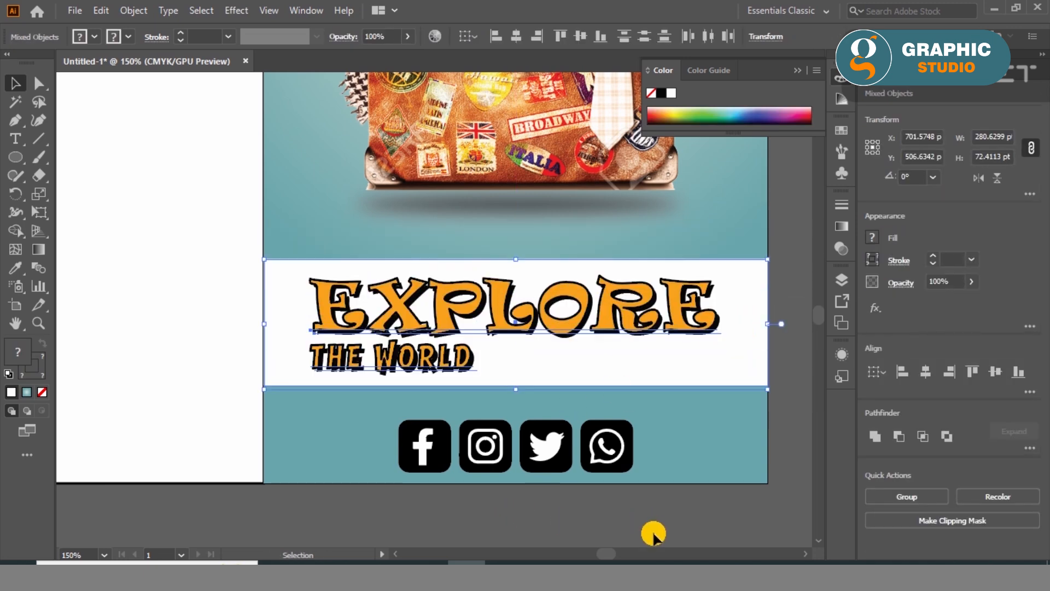
key(ctrl+shift+a)
key(ctrl+0)
- Fill the middle panel with light orange FFC476
click(467, 86)
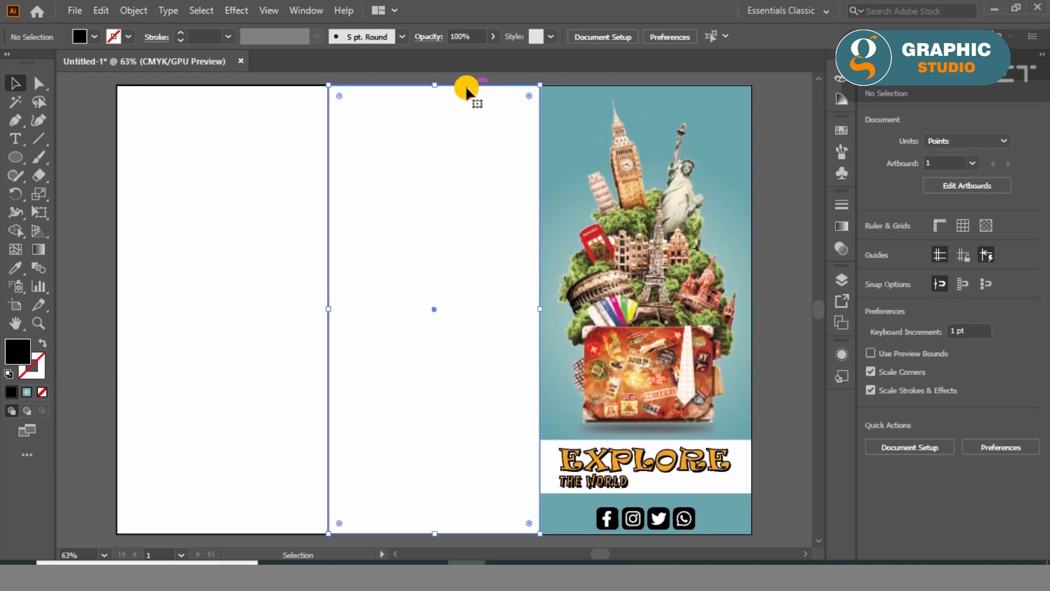
double_click(18, 353)
drag(431, 202, 430, 175)
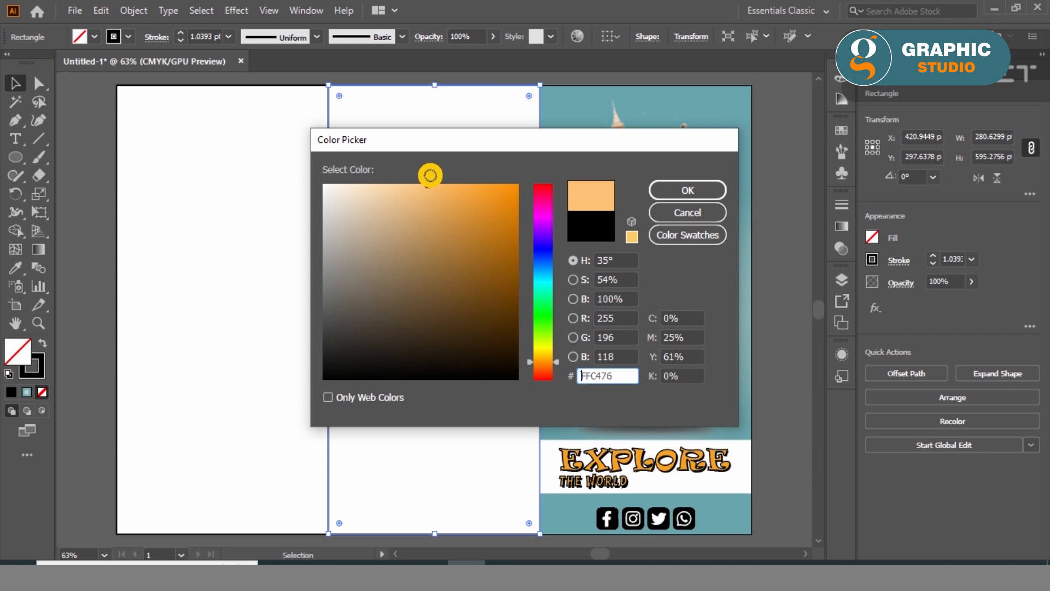
click(687, 190)
click(81, 164)
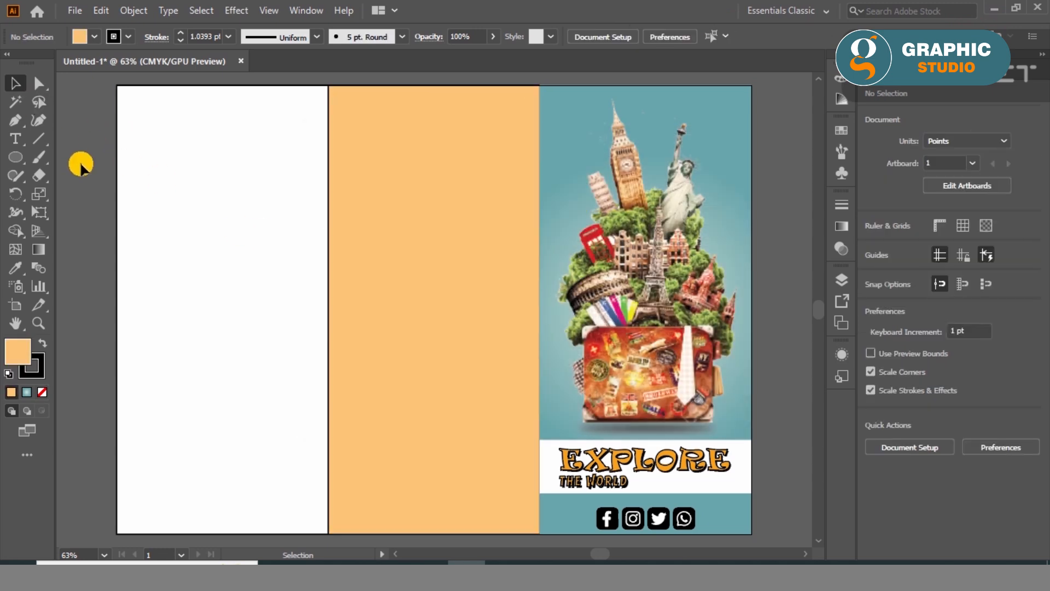
- Remove the stroke from the left and middle panels
drag(81, 164, 359, 225)
click(38, 374)
click(42, 392)
click(129, 236)
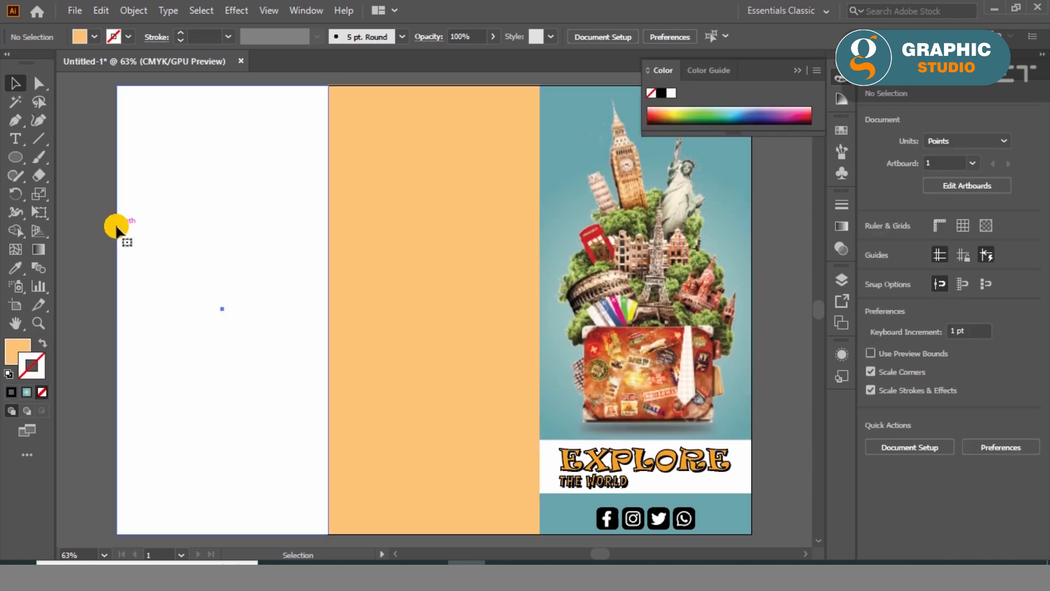
- Fill the left panel with a coral red
click(117, 229)
double_click(18, 353)
drag(539, 366, 540, 382)
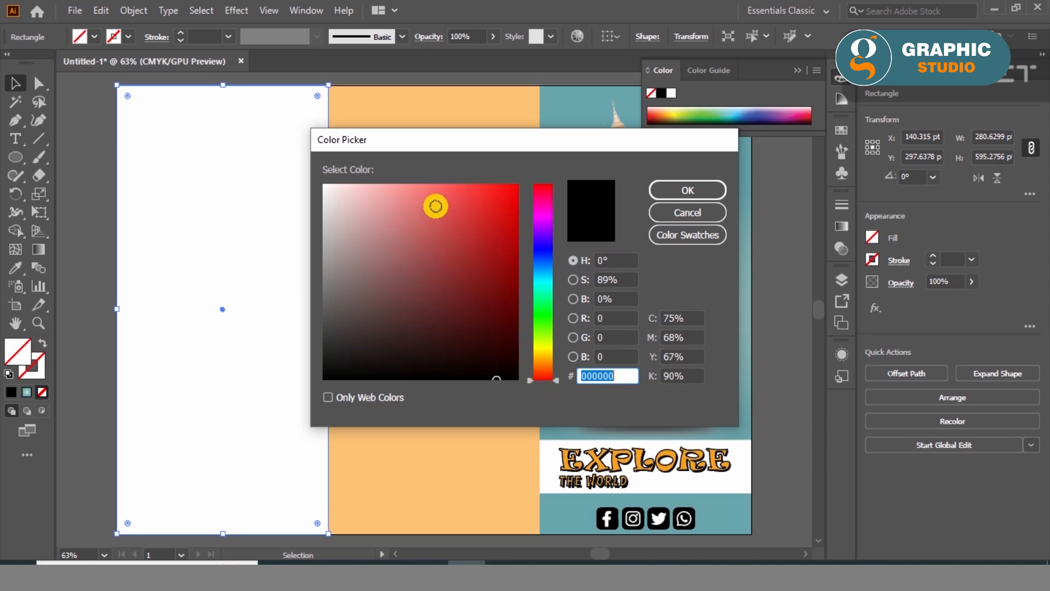
click(424, 184)
click(681, 193)
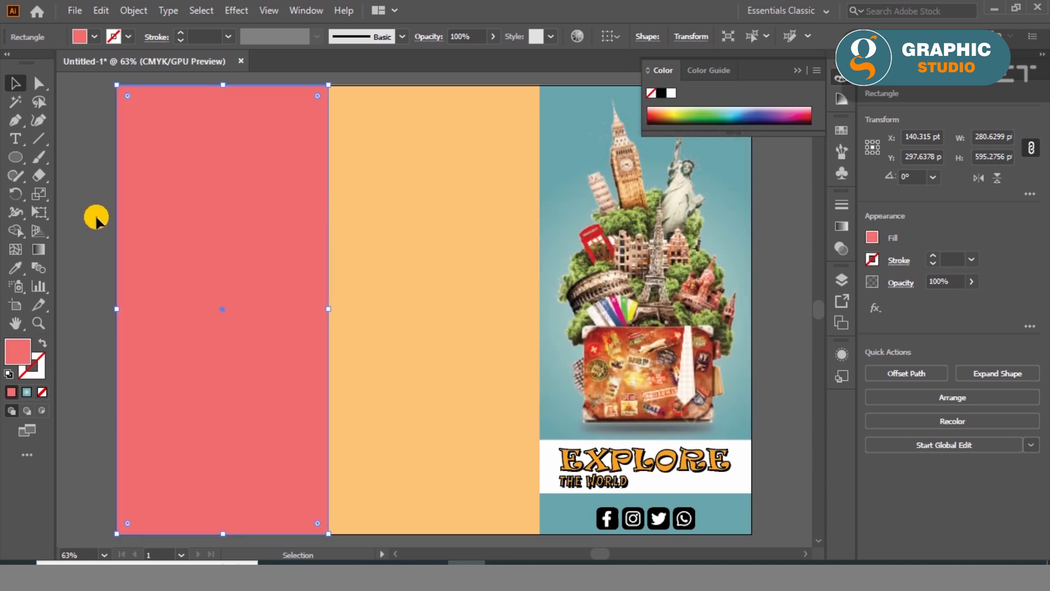
key(ctrl+shift+a)
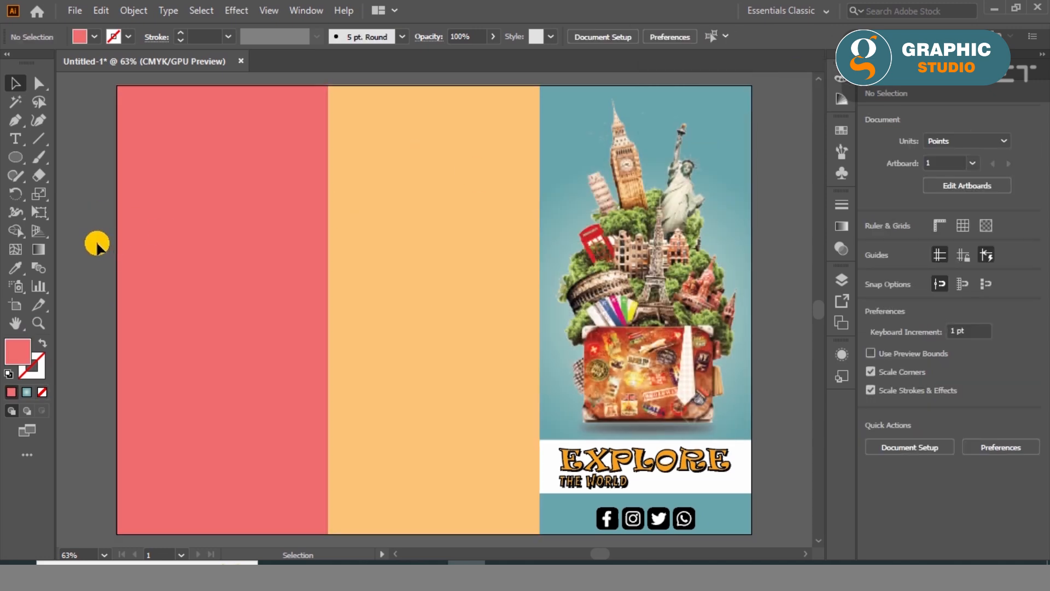
- Place the destination photos on the artboard, embed them and scale them to an overall width of 200 pt
click(354, 563)
drag(122, 129, 423, 342)
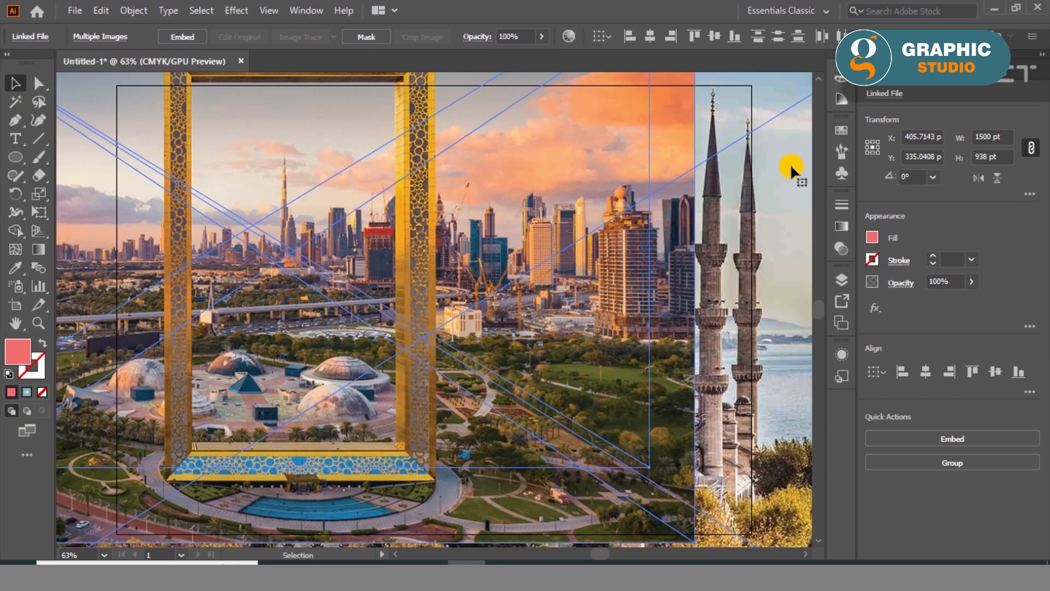
text(200)
key(Return)
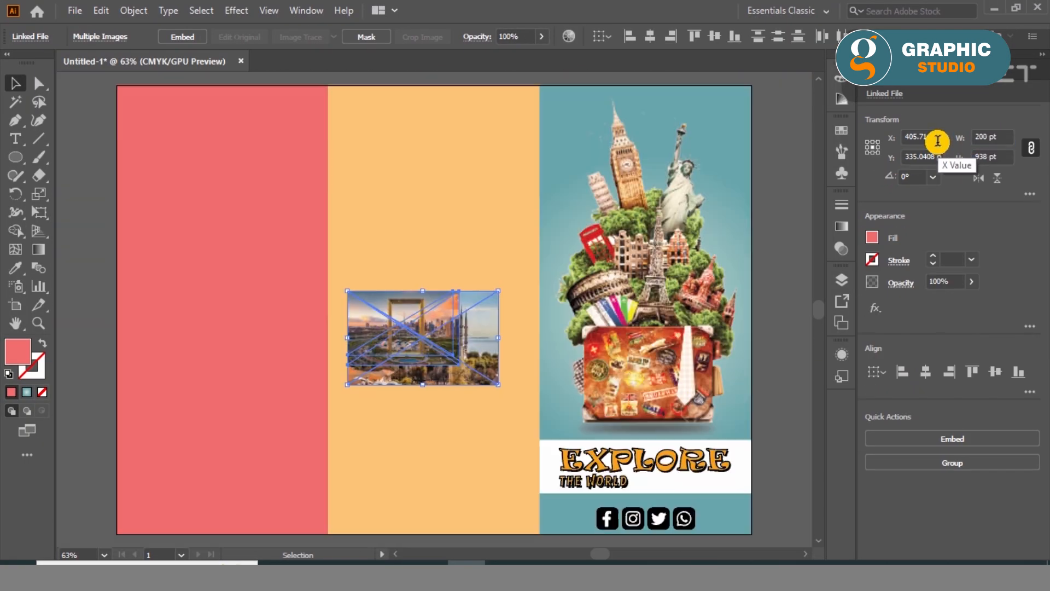
- Place the ink paint brush stroke image beside the artboard and embed it
click(350, 563)
scroll(629, 446, down, 5)
click(643, 449)
scroll(643, 452, down, 2)
scroll(644, 457, down, 5)
click(405, 323)
mouse_move(405, 322)
mouse_down()
mouse_move(487, 539)
mouse_move(295, 318)
mouse_move(489, 327)
mouse_move(668, 310)
mouse_up()
scroll(296, 316, down, 2)
scroll(645, 298, up, 2)
click(281, 38)
- Image-trace and expand the brush stroke image, ungroup it and delete its white background
click(397, 37)
click(602, 304)
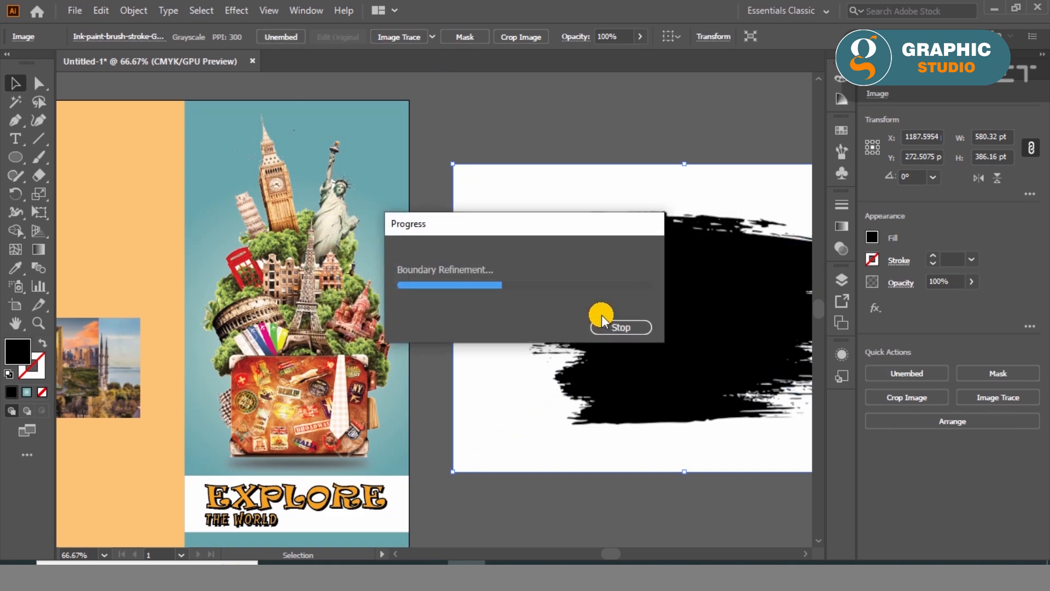
right_click(601, 291)
click(393, 37)
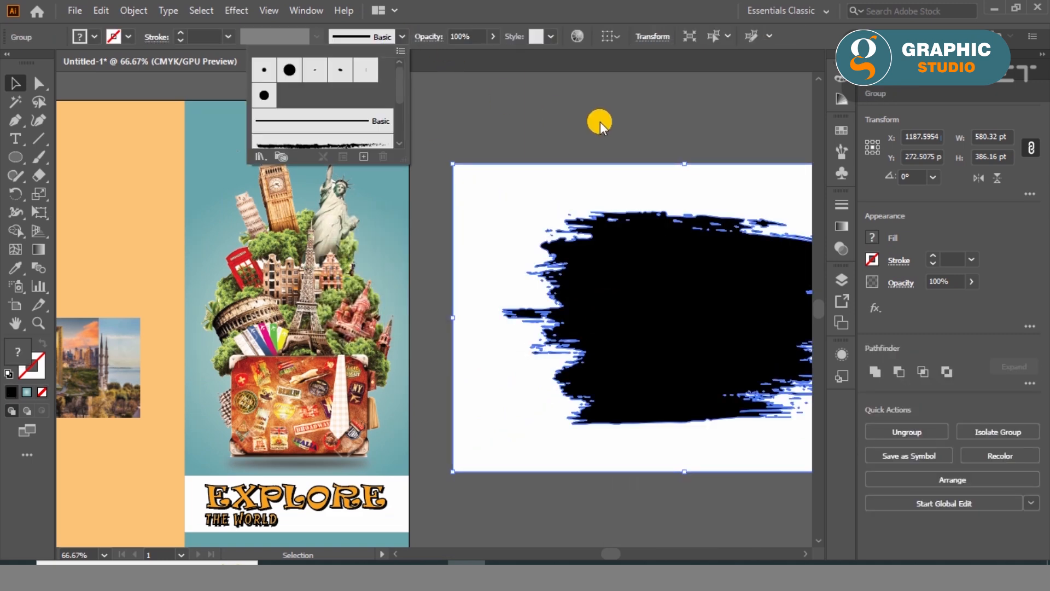
right_click(538, 178)
click(586, 305)
click(536, 192)
key(Delete)
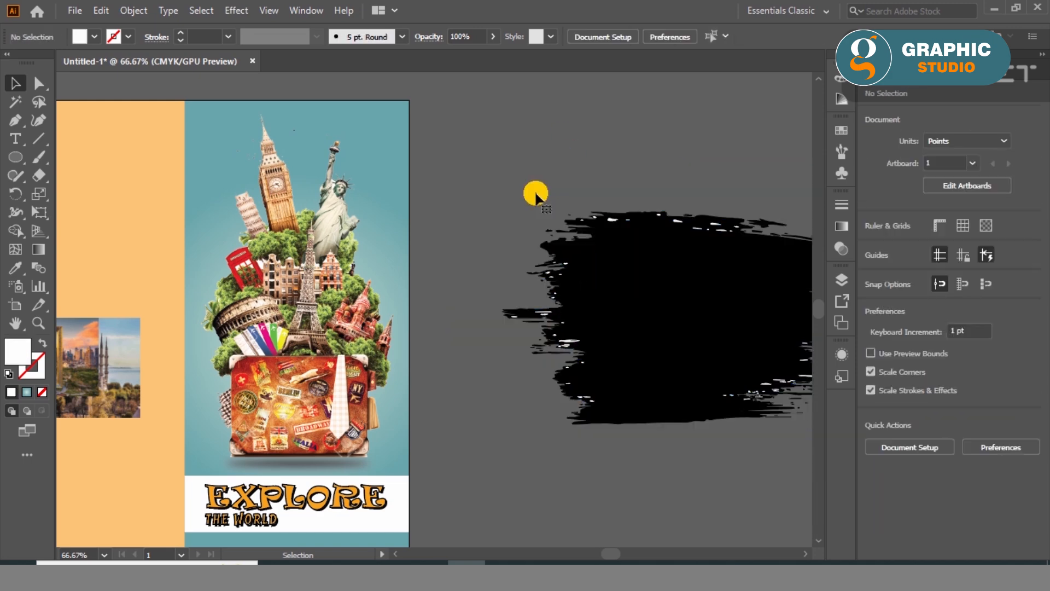
- Move the black brush shape aside and delete the leftover white fragments from the trace
drag(607, 344, 562, 272)
key(Delete)
key(ctrl+z)
scroll(536, 295, down, 1)
scroll(535, 300, down, 1)
drag(607, 301, 586, 182)
drag(676, 274, 502, 445)
key(Delete)
- Move the black brush shape to the upper part of the middle panel and scale it to about 243 pt wide
drag(550, 183, 296, 293)
scroll(295, 294, up, 2)
drag(618, 109, 529, 160)
drag(474, 195, 463, 178)
drag(518, 239, 526, 245)
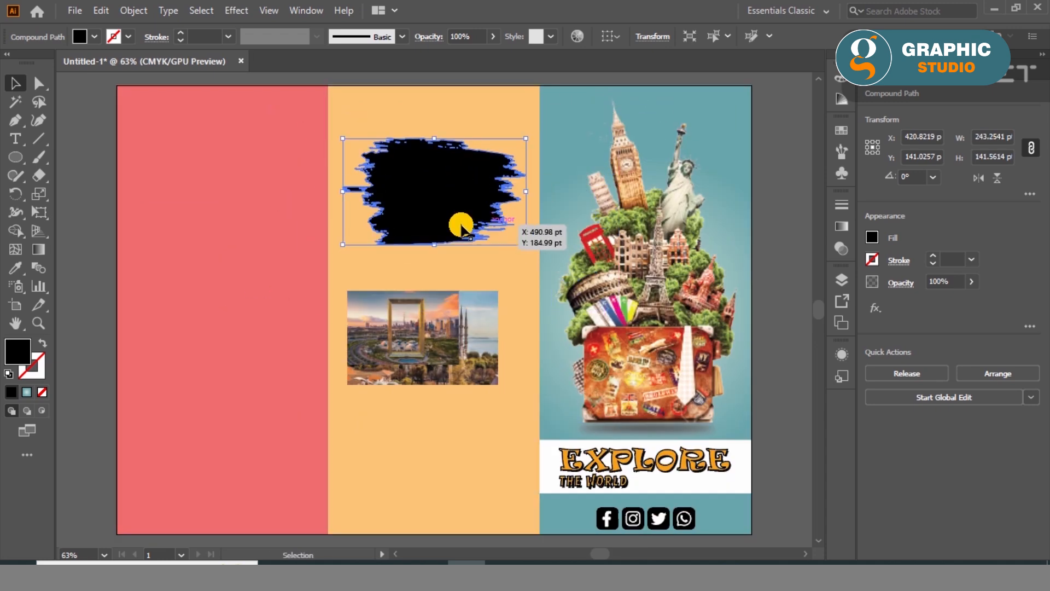
- Paste two copies of the brush shape and stack them below the first one on the middle panel
mouse_move(420, 215)
mouse_down()
mouse_move(418, 198)
mouse_move(413, 342)
mouse_up()
key(ctrl+z)
click(101, 11)
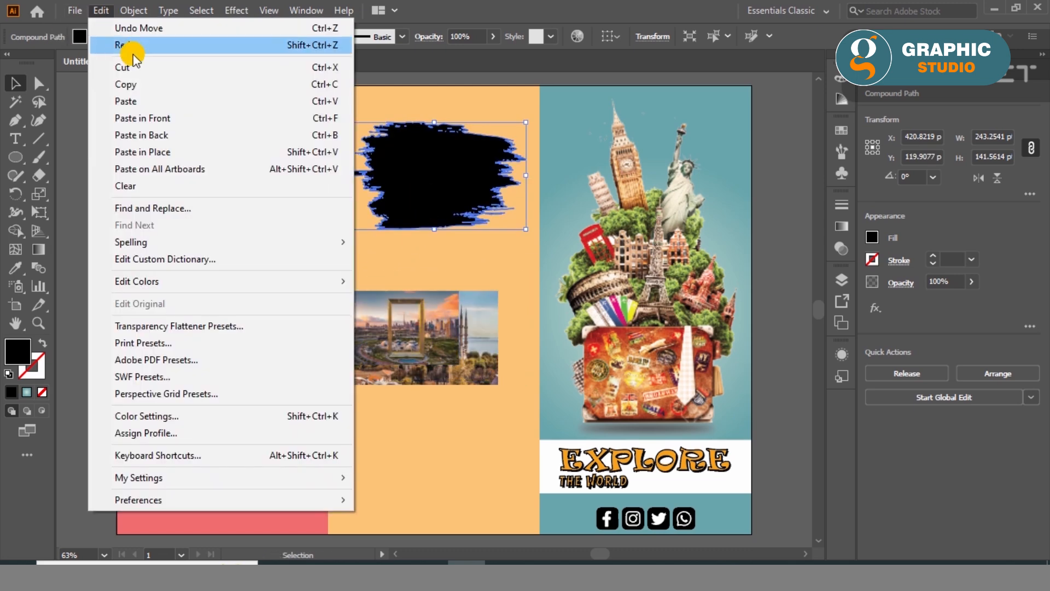
click(126, 84)
click(100, 10)
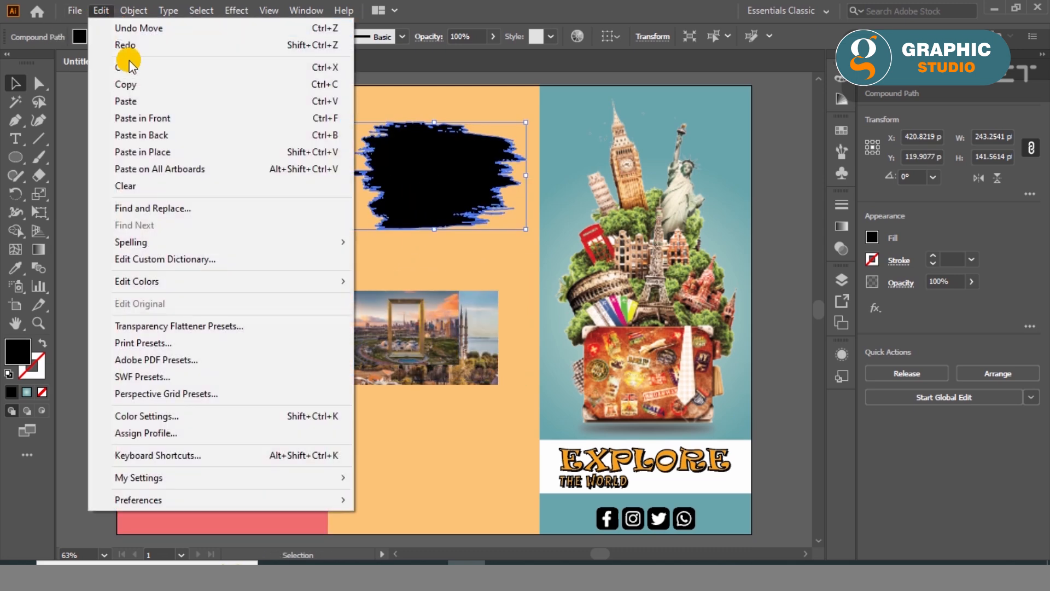
click(126, 101)
click(100, 11)
click(103, 11)
click(100, 10)
click(132, 104)
mouse_move(422, 304)
mouse_down()
mouse_move(410, 403)
mouse_move(418, 456)
mouse_up()
- Align the horizontal centres of the three brush shapes and distribute them evenly in the vertical direction
shift+click(427, 219)
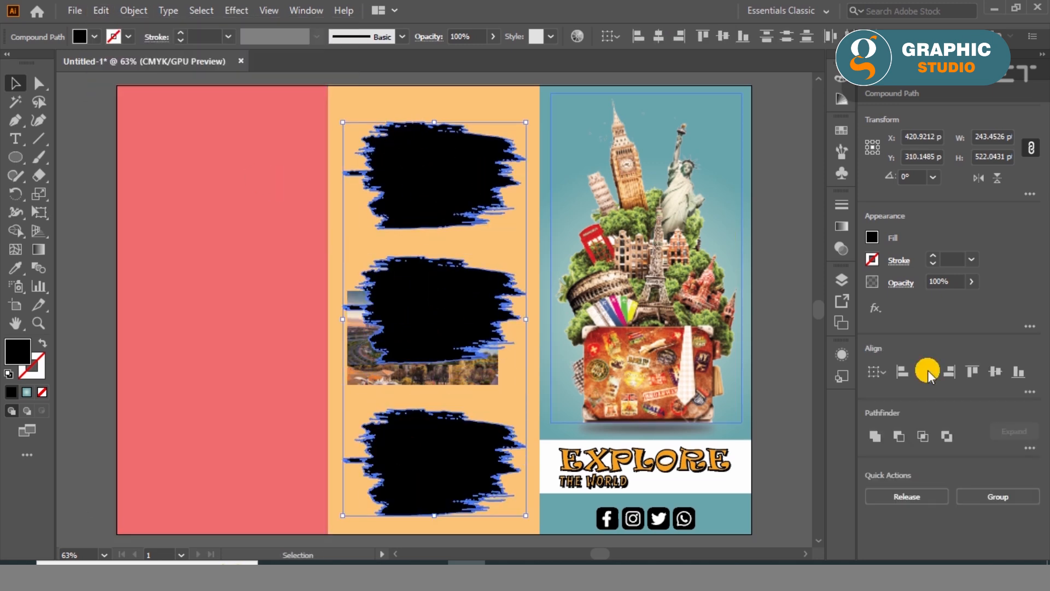
click(1027, 391)
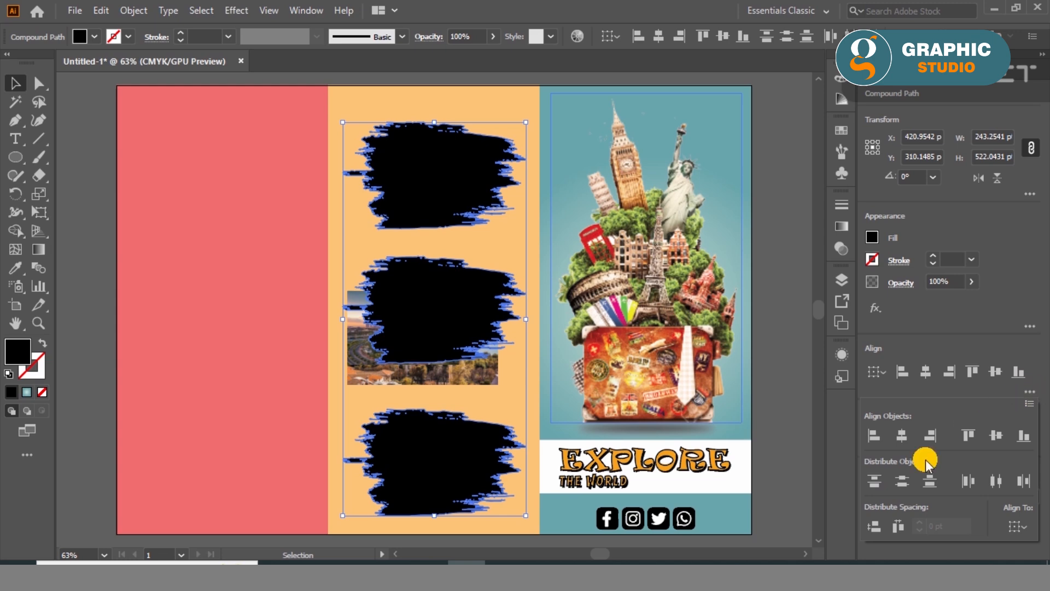
click(902, 481)
click(259, 355)
- Position one destination photo behind each of the three brush shapes
mouse_move(367, 383)
mouse_down()
mouse_move(360, 242)
mouse_move(375, 220)
mouse_up()
mouse_move(346, 379)
mouse_down()
mouse_move(309, 477)
mouse_move(277, 464)
mouse_move(414, 332)
mouse_up()
drag(347, 349, 379, 487)
- Make a clipping mask from the bottom brush shape and the domed monument photo behind it
shift+click(492, 438)
right_click(497, 457)
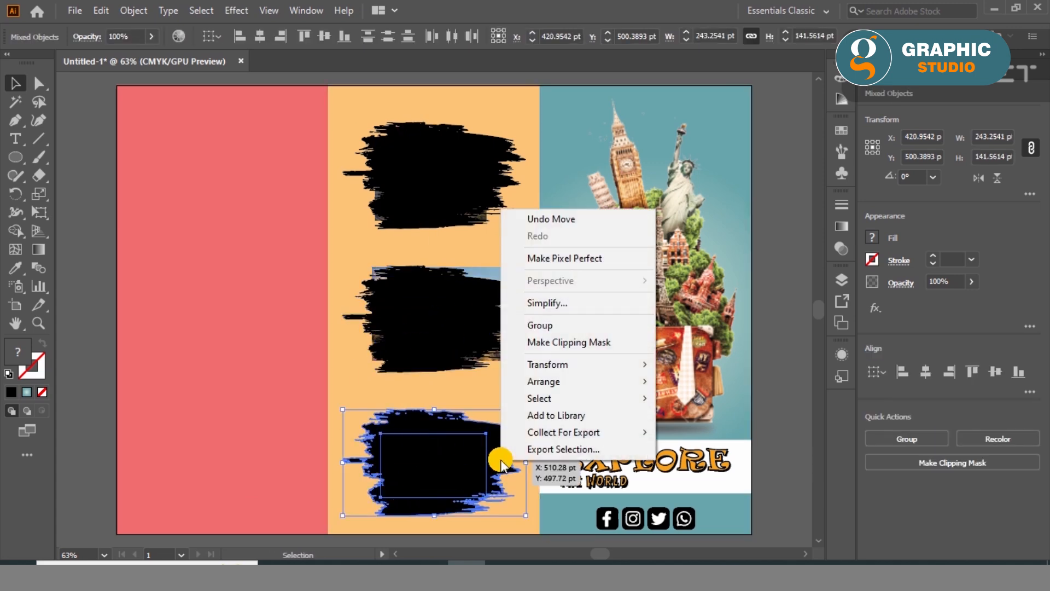
click(558, 342)
- Enlarge the monument photo inside the bottom clip group to about 276 pt wide and reposition it to fill the brush shape
click(599, 307)
scroll(448, 514, up, 3)
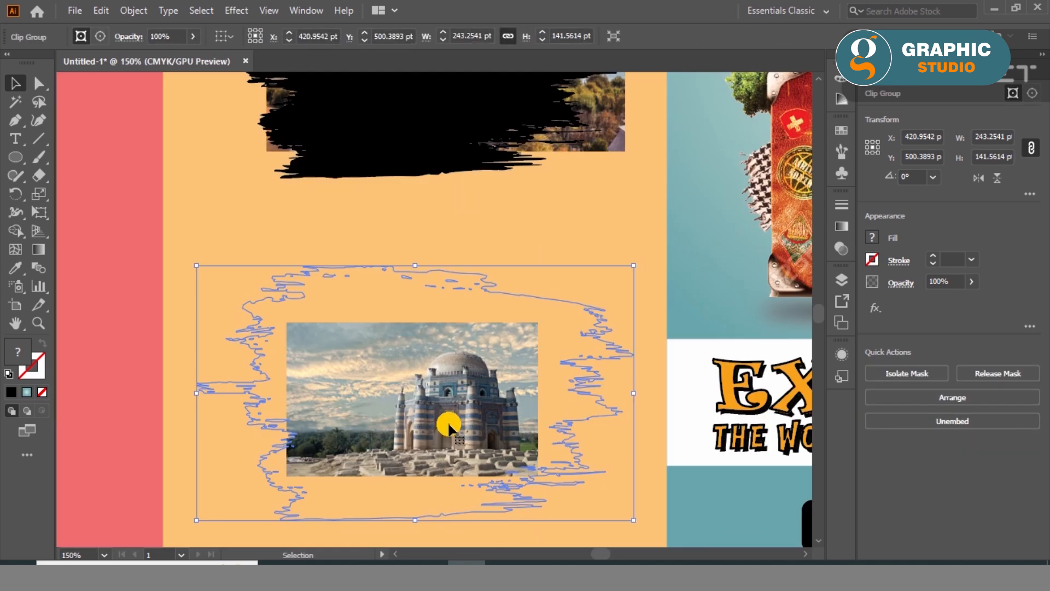
double_click(447, 421)
click(523, 346)
drag(539, 322, 651, 235)
scroll(468, 256, down, 1)
mouse_move(455, 379)
mouse_down()
mouse_move(443, 370)
mouse_move(468, 367)
mouse_up()
click(485, 485)
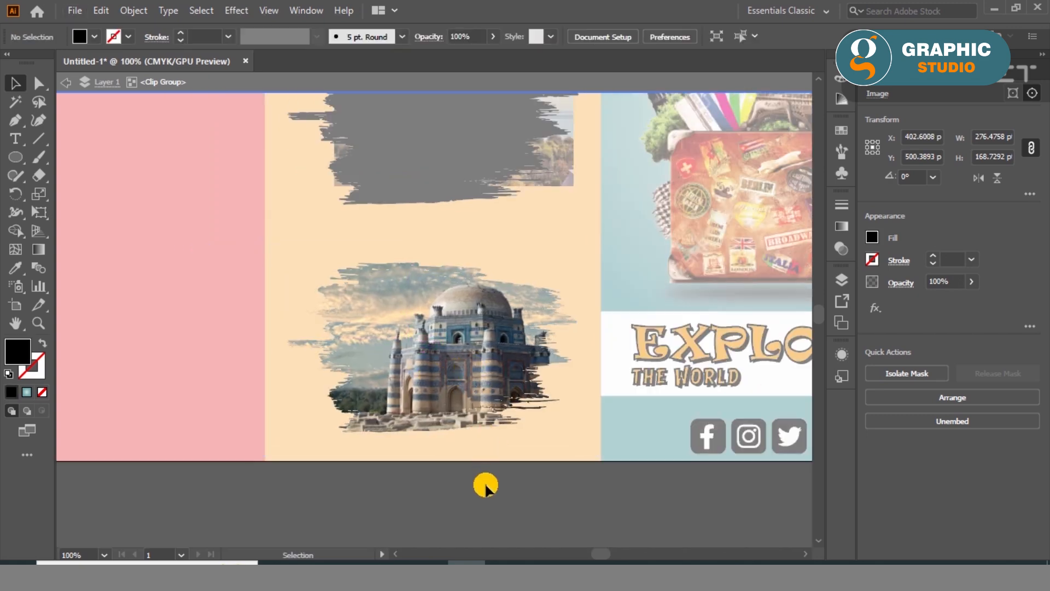
- Clip the mosque photo with the middle brush shape using a clipping mask
scroll(491, 362, up, 3)
double_click(493, 361)
click(496, 319)
shift+click(559, 198)
right_click(559, 198)
click(611, 330)
click(608, 309)
- Enlarge the mosque photo inside its clip group to about 249 pt wide and shift it slightly up within the brush shape
double_click(468, 300)
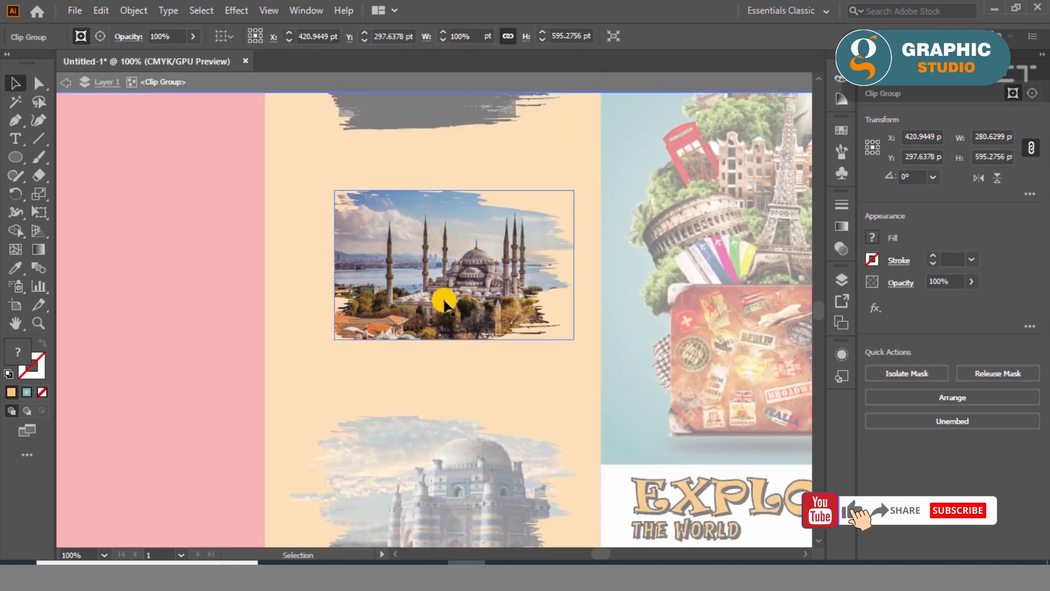
click(469, 300)
key(ctrl+plus)
drag(286, 359, 157, 417)
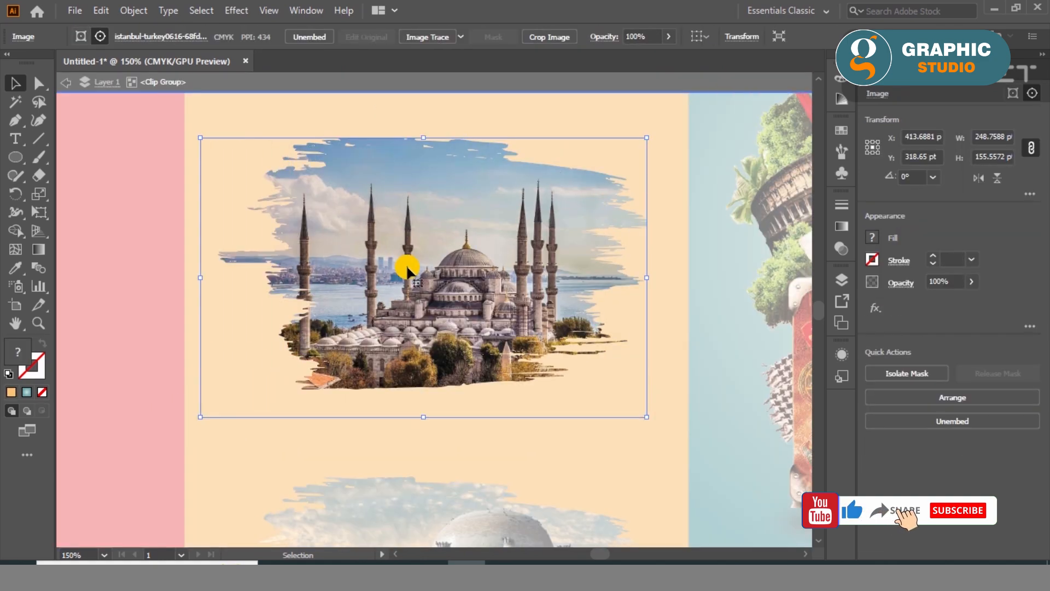
drag(407, 267, 407, 258)
double_click(523, 422)
drag(465, 222, 465, 469)
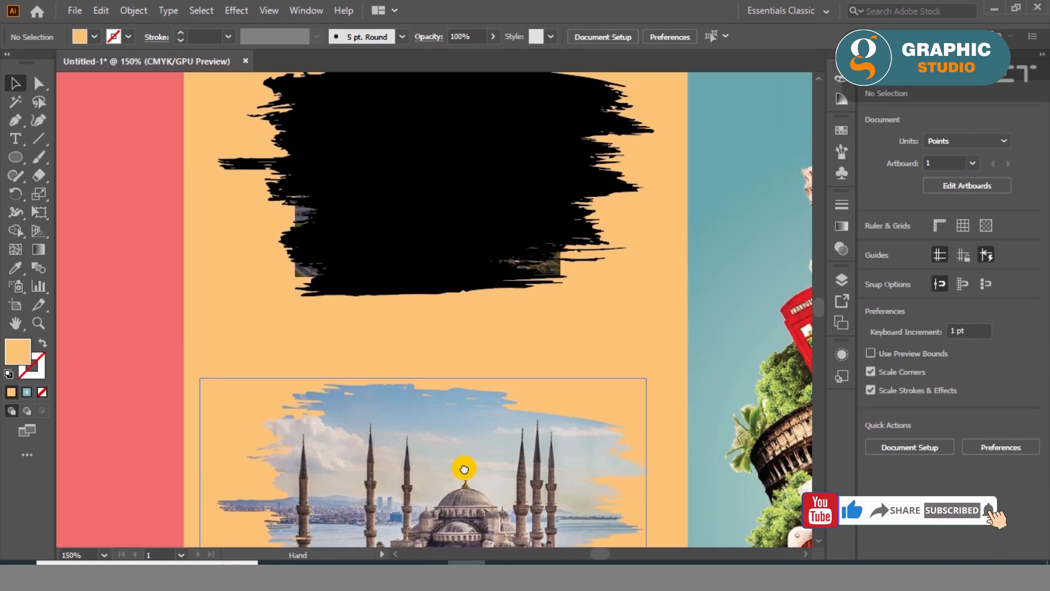
- Clip the golden frame skyline photo with the top brush shape using a clipping mask
click(457, 282)
double_click(457, 281)
click(386, 280)
double_click(359, 323)
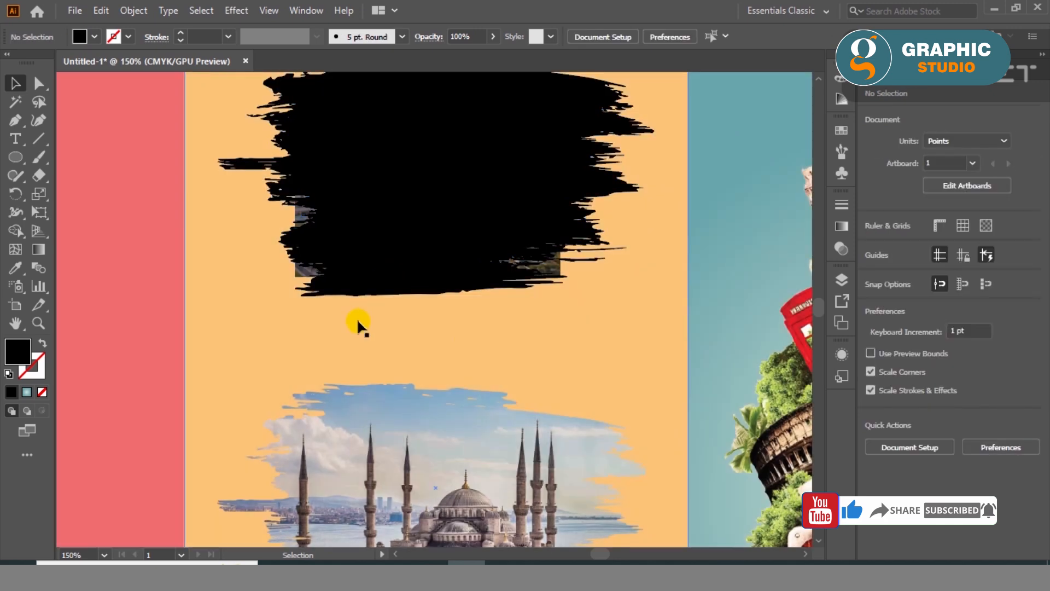
click(301, 275)
shift+click(586, 173)
right_click(586, 173)
click(618, 302)
click(606, 306)
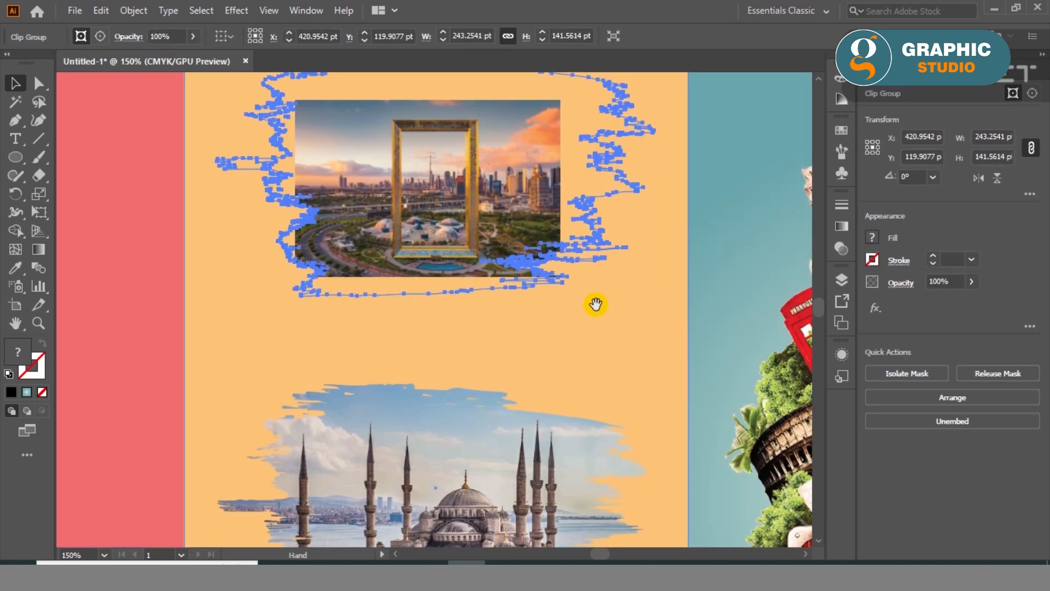
- Enlarge the skyline photo inside its clip group to about 256 pt wide and position it to fill the brush shape
double_click(508, 327)
drag(565, 388, 664, 497)
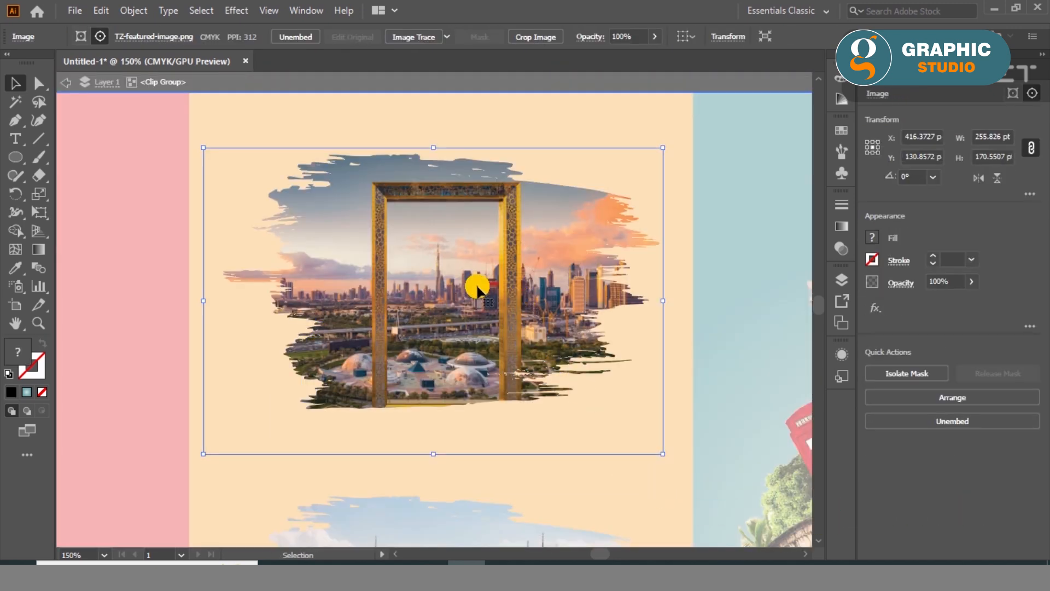
mouse_move(453, 282)
mouse_down()
mouse_move(439, 277)
mouse_move(444, 299)
mouse_up()
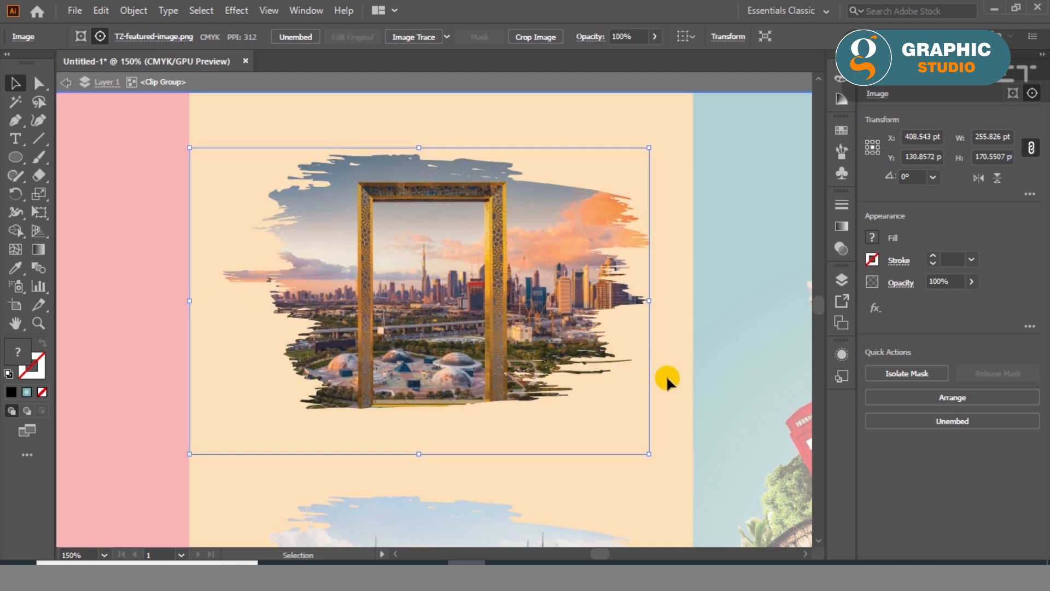
double_click(667, 377)
- Centre the three clipped photos horizontally in the orange panel and move the top photo slightly up
scroll(534, 262, down, 3)
scroll(504, 284, up, 1)
click(420, 142)
shift+click(422, 305)
shift+click(420, 443)
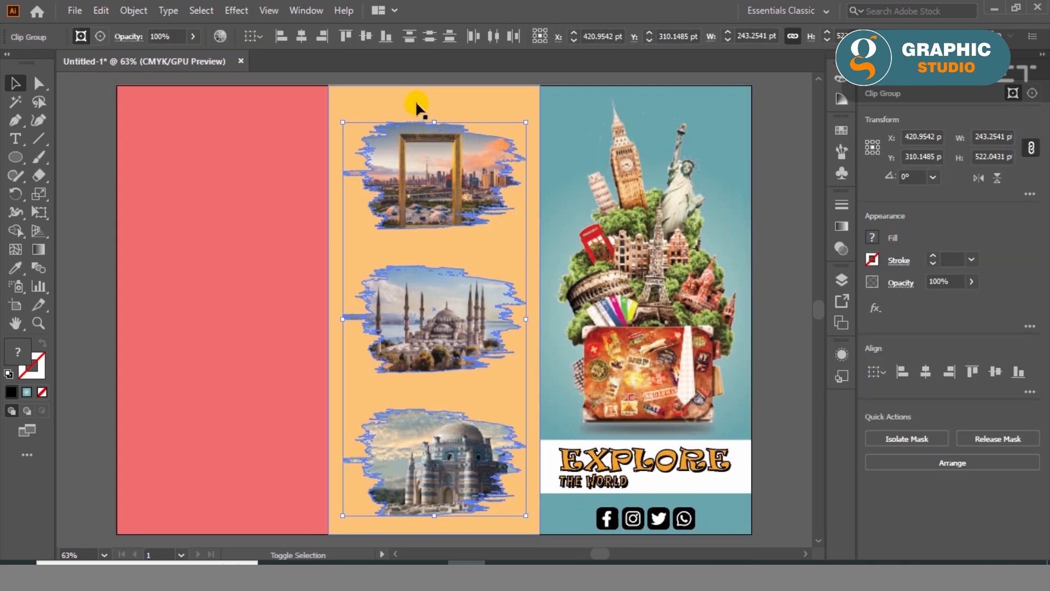
shift+click(415, 100)
click(108, 269)
drag(394, 187, 394, 176)
click(77, 246)
- Add the label DUBAI below the top photo and enlarge it to about 37 pt
click(21, 136)
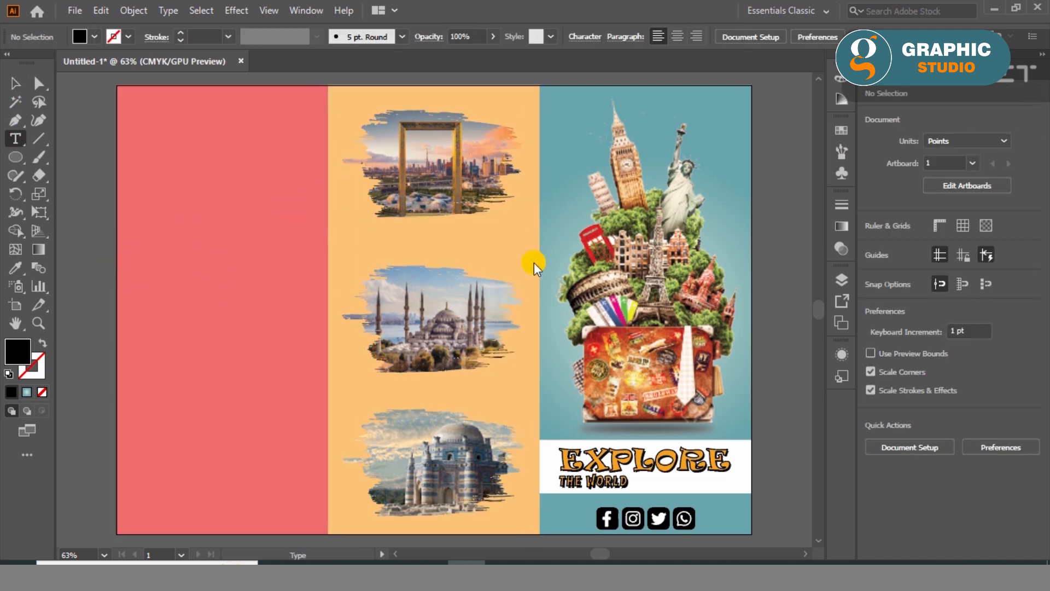
click(377, 234)
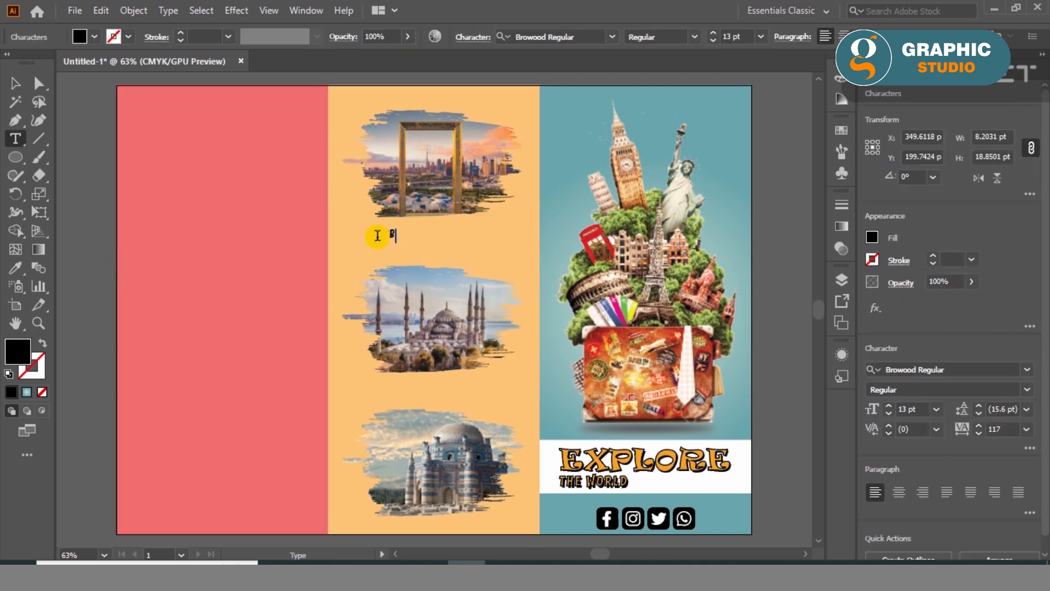
click(15, 82)
drag(405, 243, 435, 237)
- Align the DUBAI label horizontally with the centre of the top photo
shift+click(412, 175)
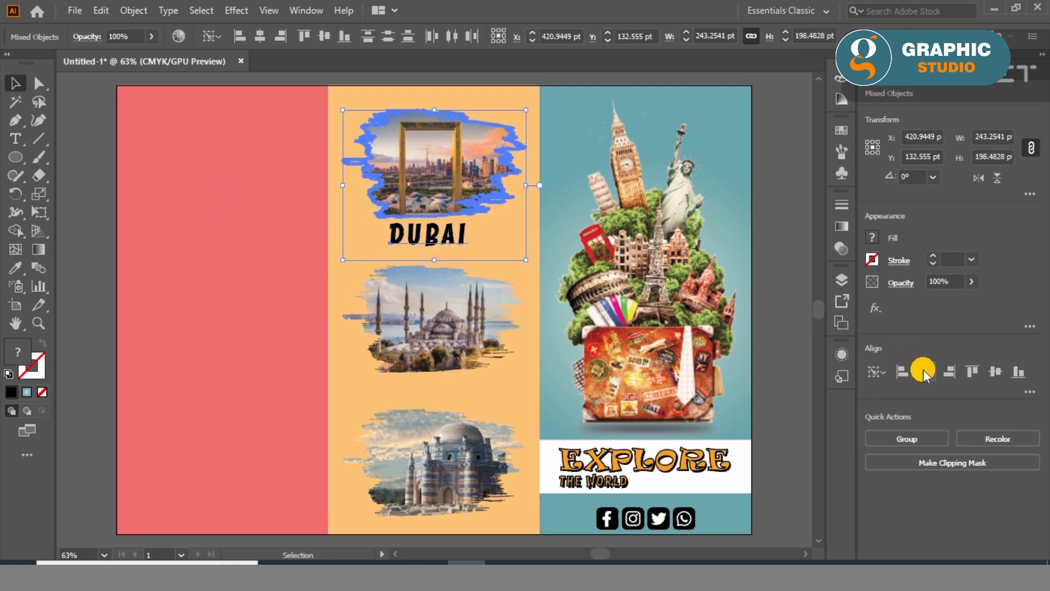
click(923, 372)
click(113, 265)
- Duplicate the DUBAI label below the mosque photo and change the copy's text to TURKEY
drag(398, 244, 411, 391)
key(ctrl+z)
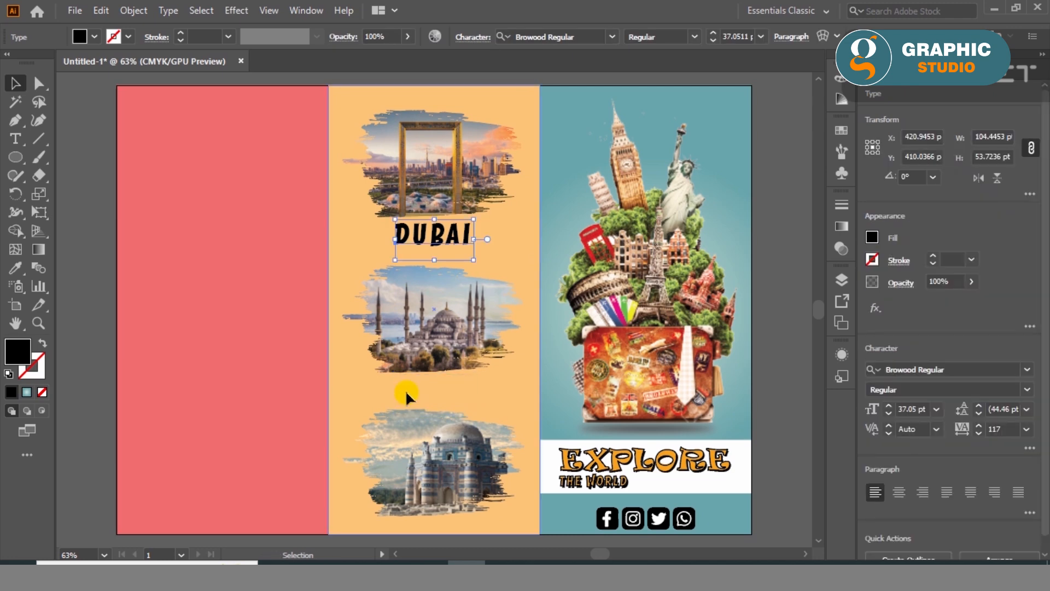
click(419, 238)
drag(421, 391, 422, 392)
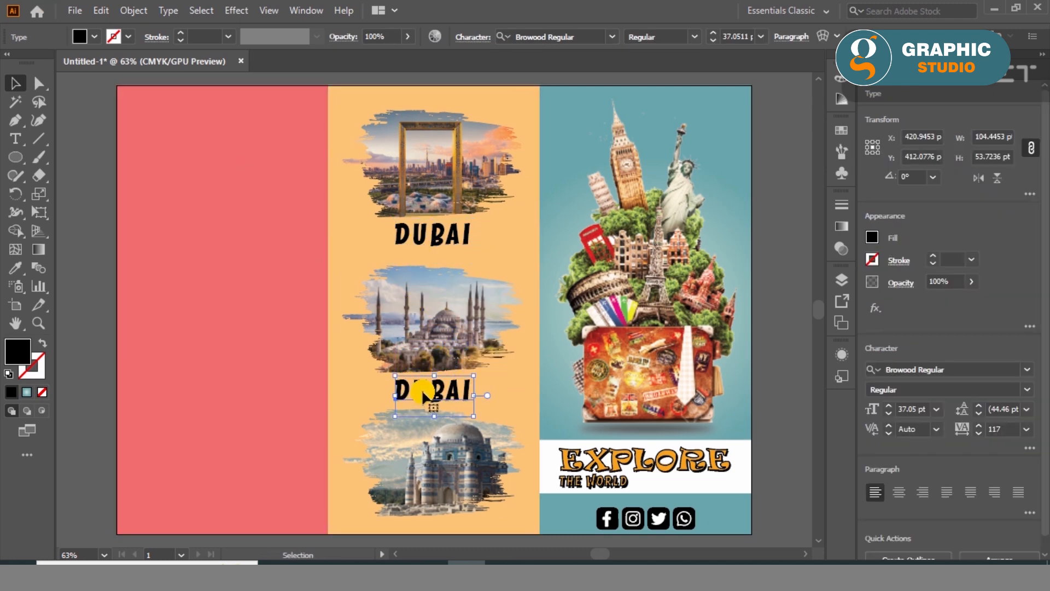
double_click(422, 391)
key(ctrl+z)
key(ctrl+z)
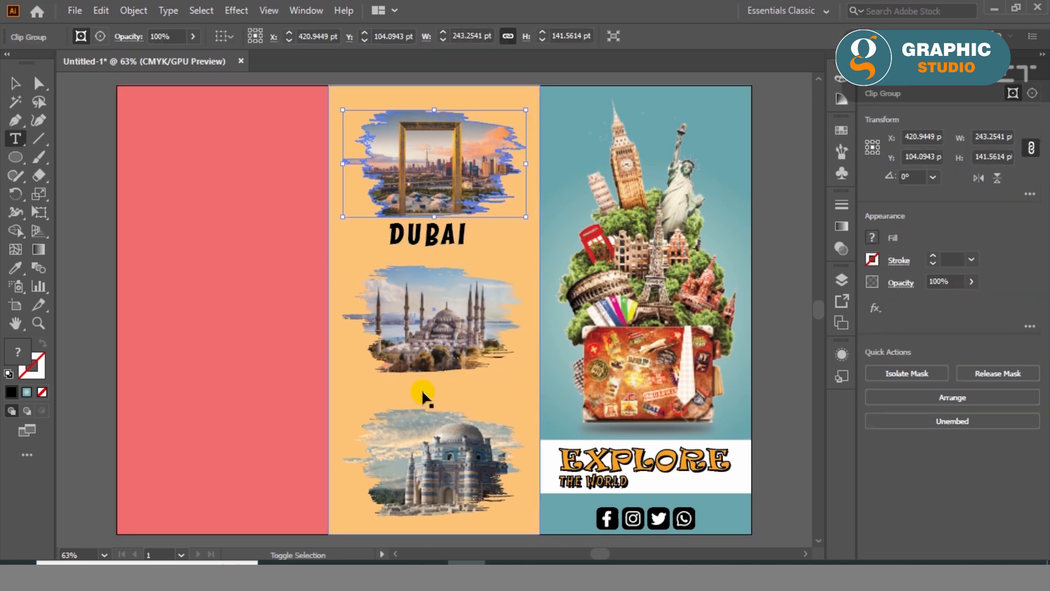
key(ctrl+shift+z)
key(ctrl+shift+z)
double_click(419, 391)
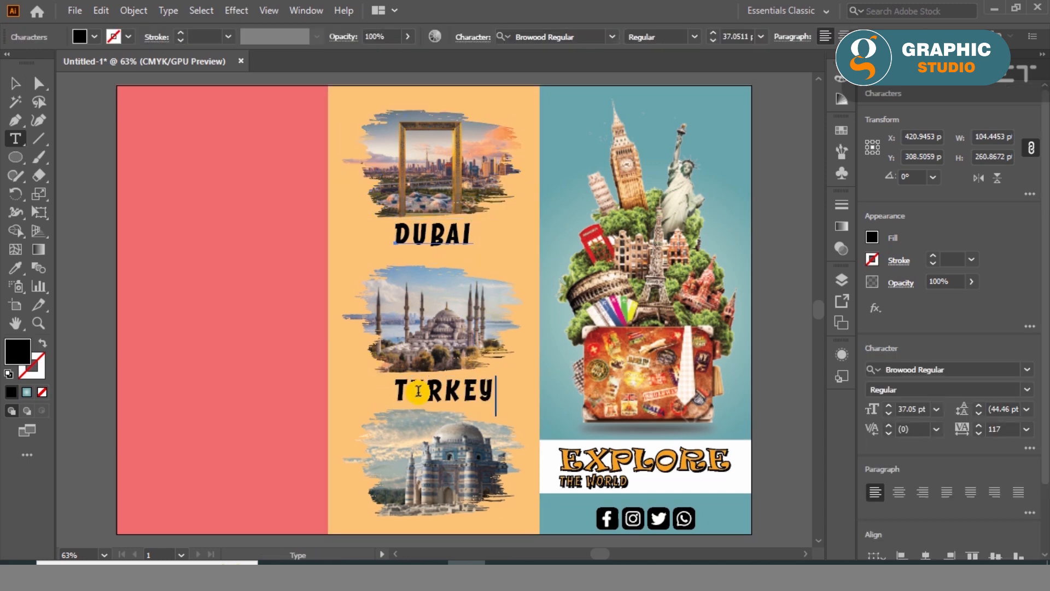
click(430, 395)
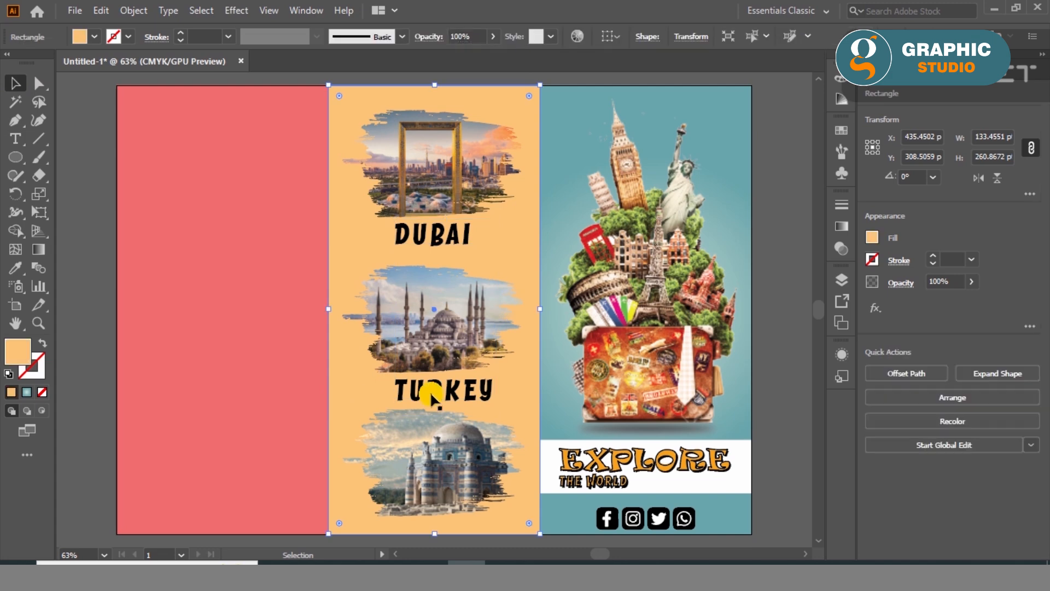
- Duplicate the TURKEY label below the bottom photo and change the copy's text to PAKISTAN
drag(416, 394, 400, 530)
double_click(400, 529)
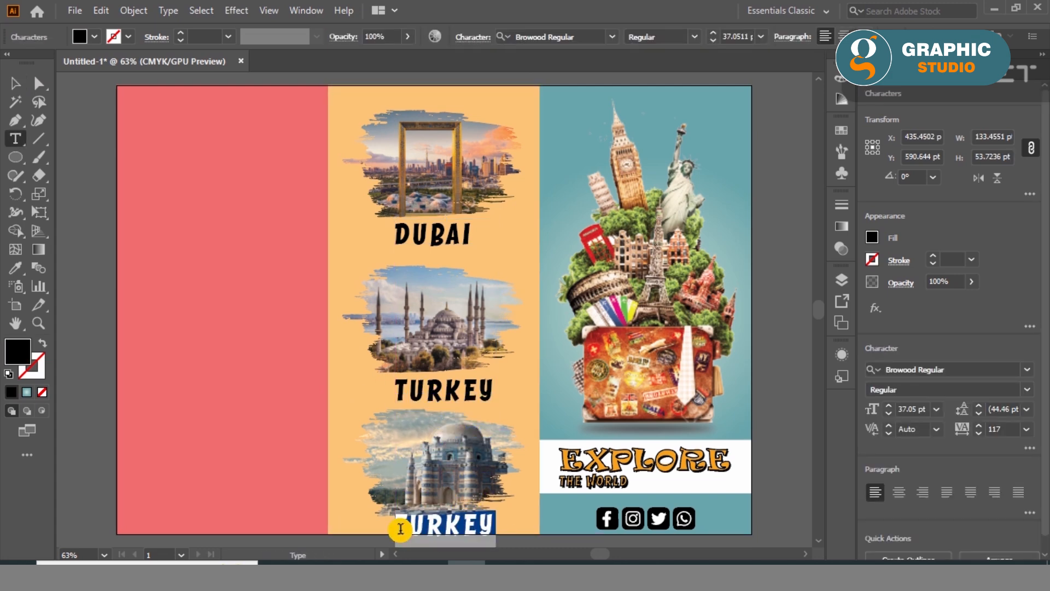
text(PAKISTAN)
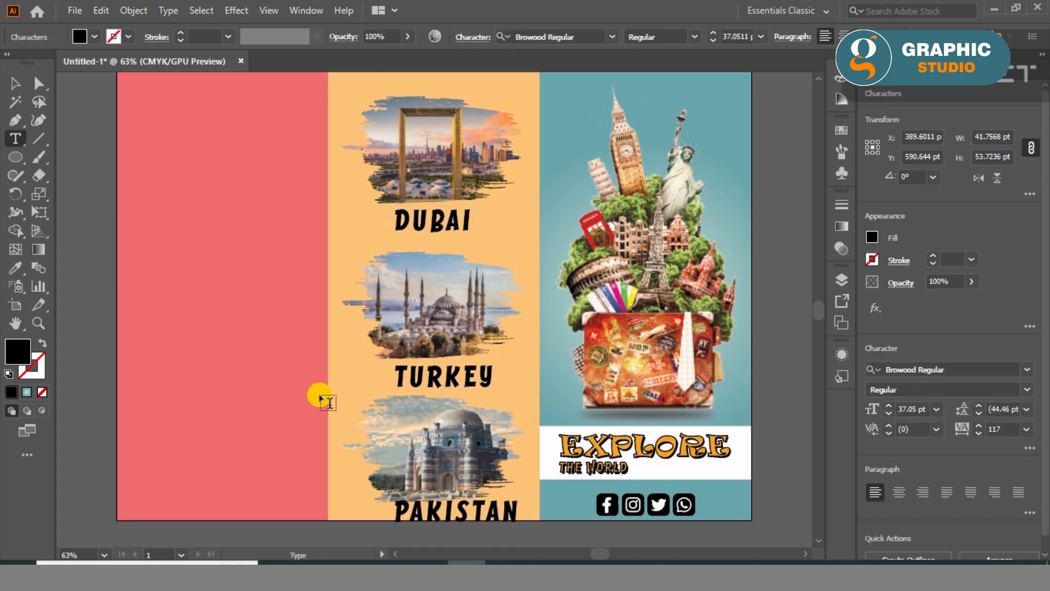
- Set the character tracking of the DUBAI, TURKEY and PAKISTAN labels to 0
click(19, 82)
click(405, 223)
shift+click(432, 377)
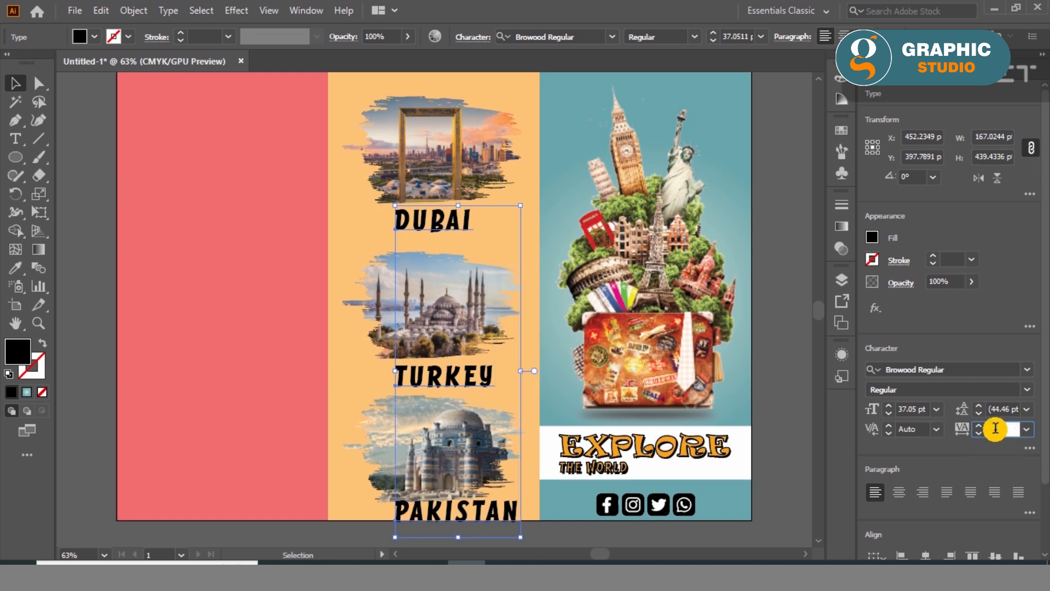
key(Return)
click(93, 235)
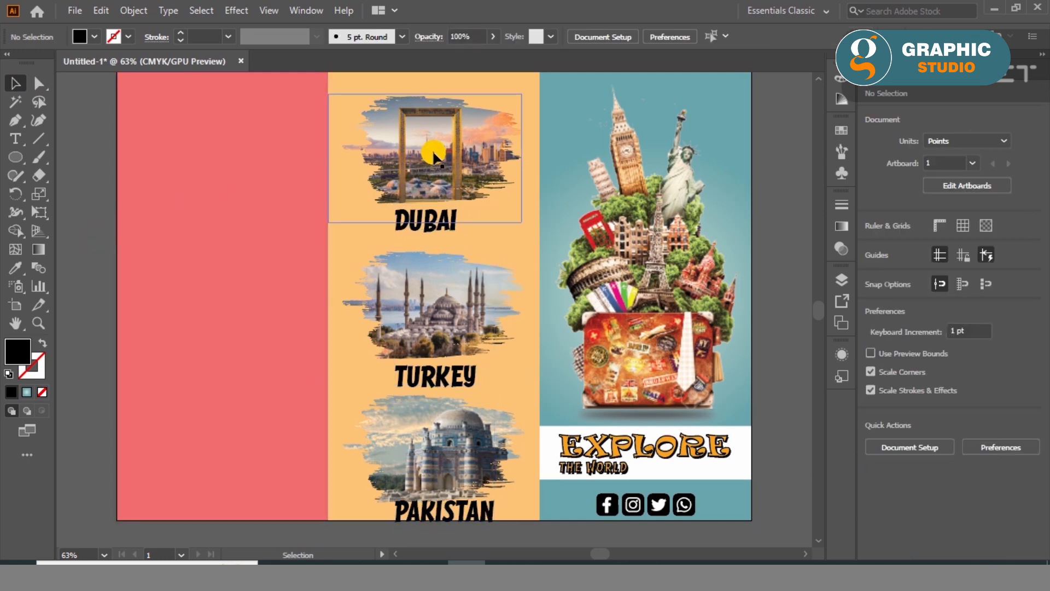
- Move each of the three photos up together with its label to even out the middle panel's vertical spacing
click(433, 154)
shift+click(432, 217)
drag(430, 185, 430, 169)
click(425, 376)
shift+click(428, 319)
drag(428, 318, 429, 293)
click(425, 453)
shift+click(425, 510)
drag(425, 469, 425, 449)
- Centre all photos and labels horizontally on the orange panel and shift the PAKISTAN label slightly down
shift+click(409, 351)
shift+click(415, 292)
shift+click(419, 202)
shift+click(419, 164)
shift+click(533, 105)
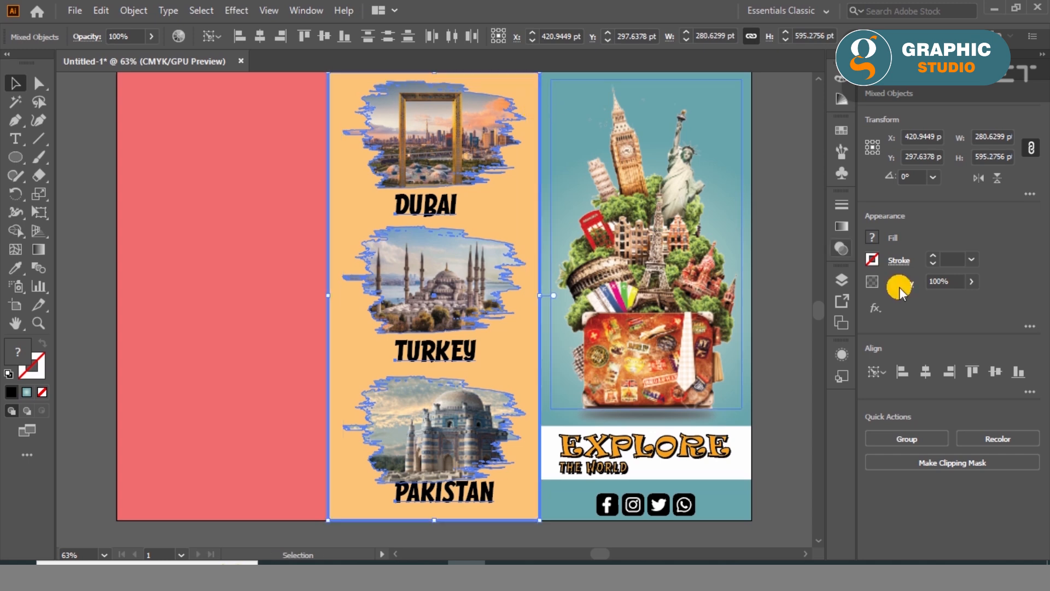
click(925, 371)
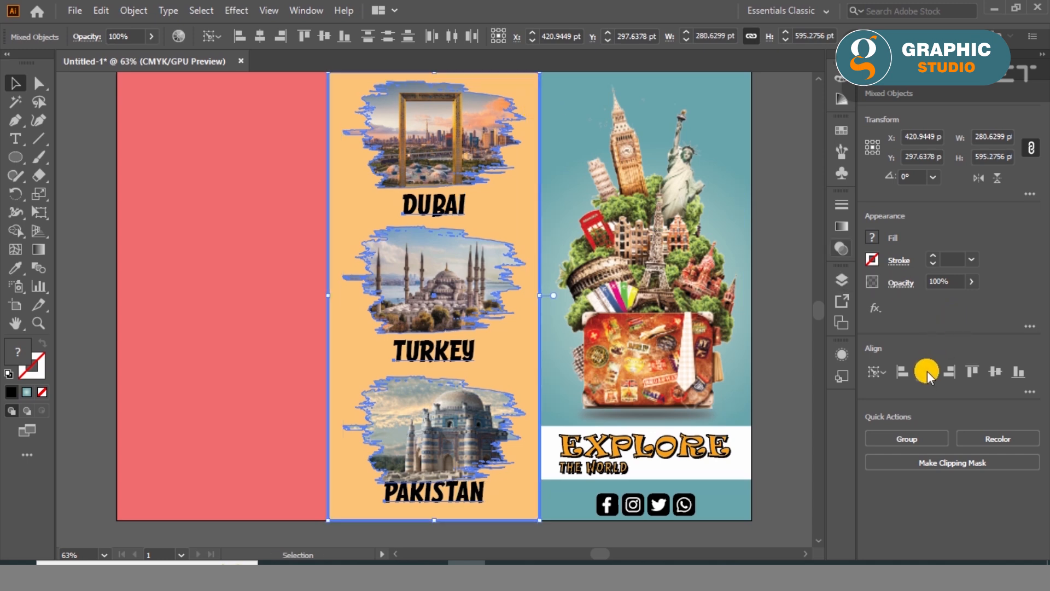
click(76, 359)
drag(436, 513, 436, 514)
click(68, 435)
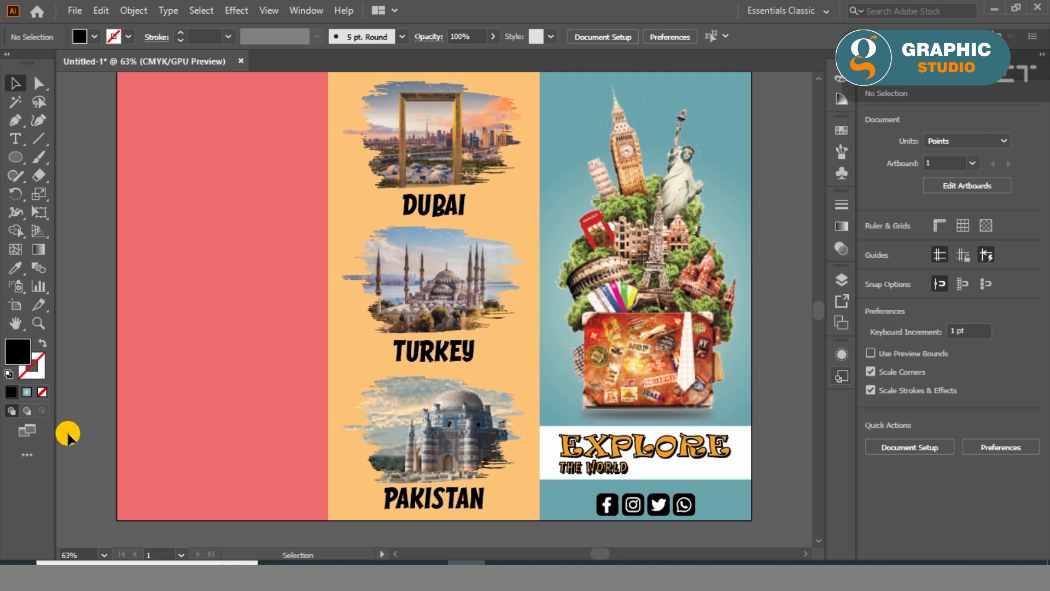
- Apply a 1 pt red stroke to the three brush-shaped clip groups
click(431, 249)
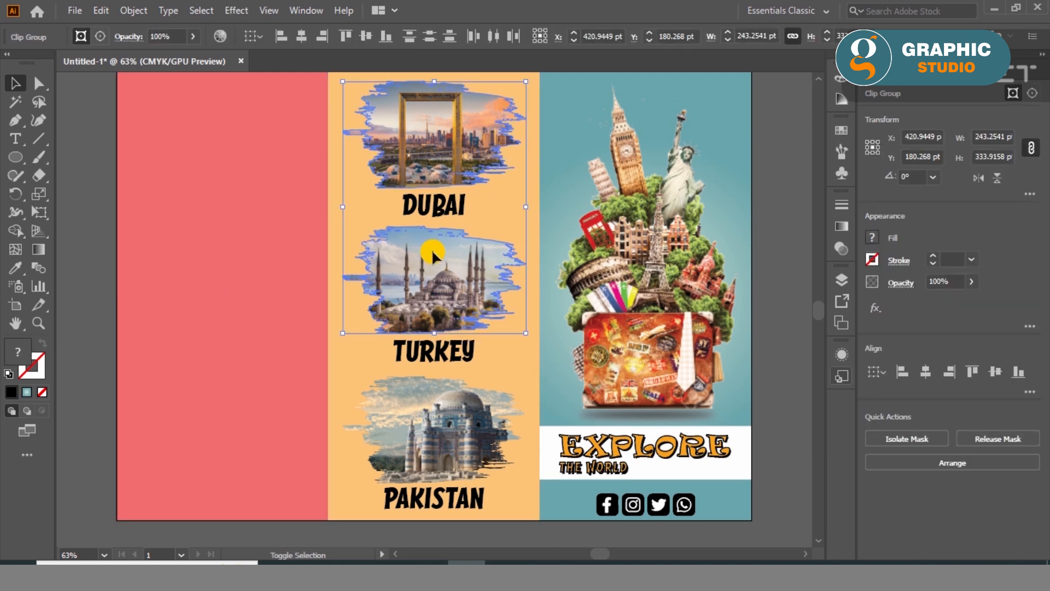
click(28, 356)
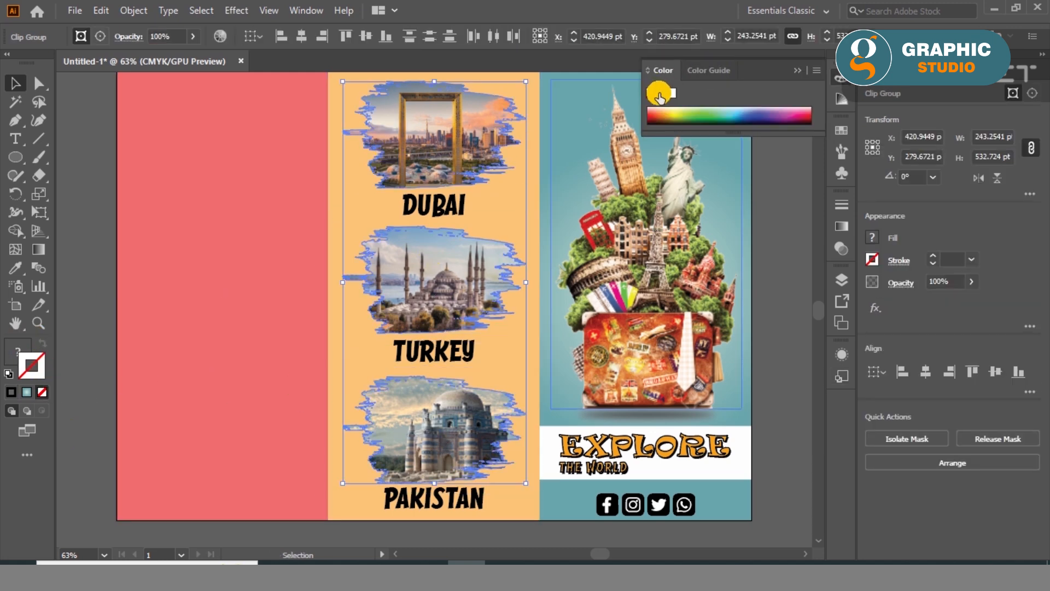
click(665, 112)
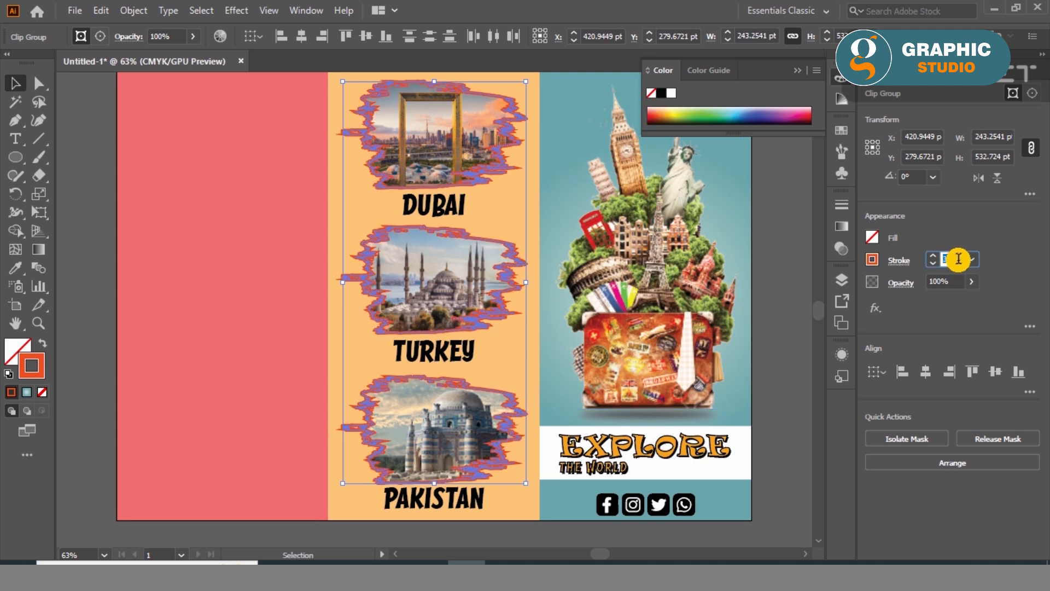
click(897, 261)
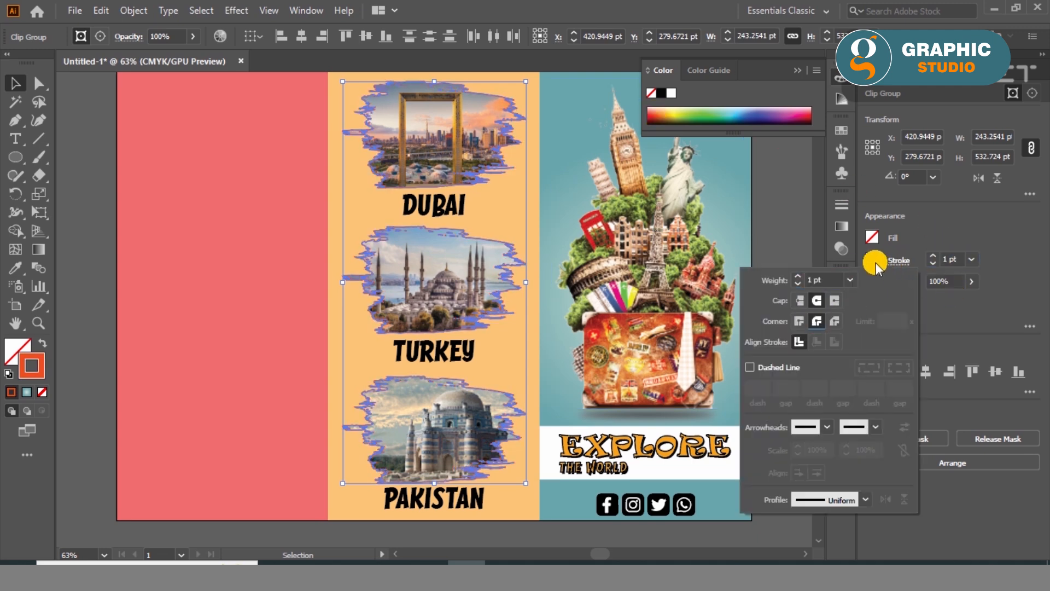
click(874, 263)
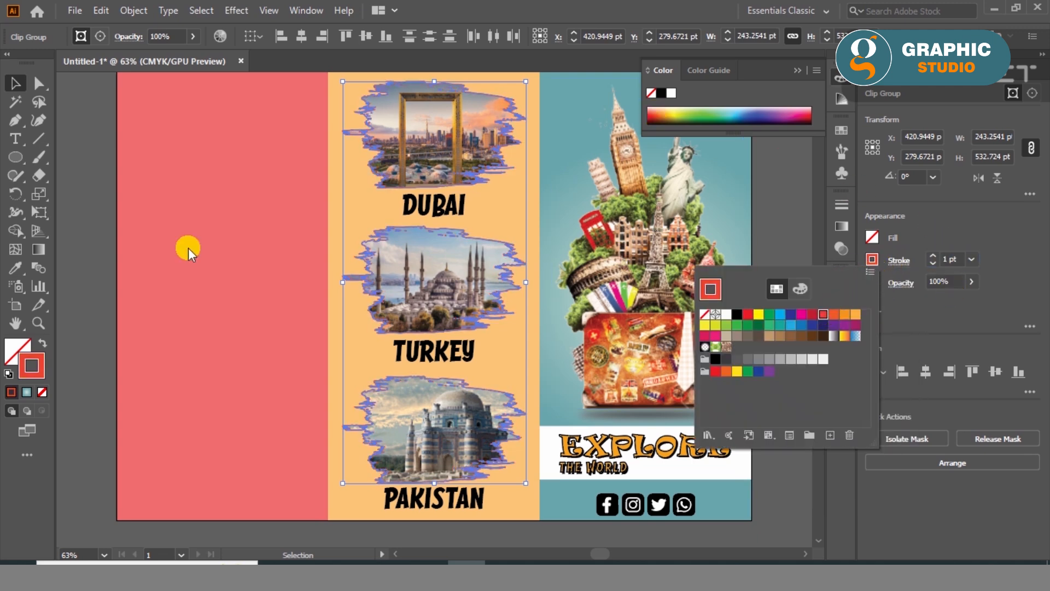
- Add a Multiply drop shadow to the three photos with 51% opacity, 8 pt X offset, 3 pt Y offset and 2 pt blur
click(236, 10)
mouse_move(287, 186)
click(431, 186)
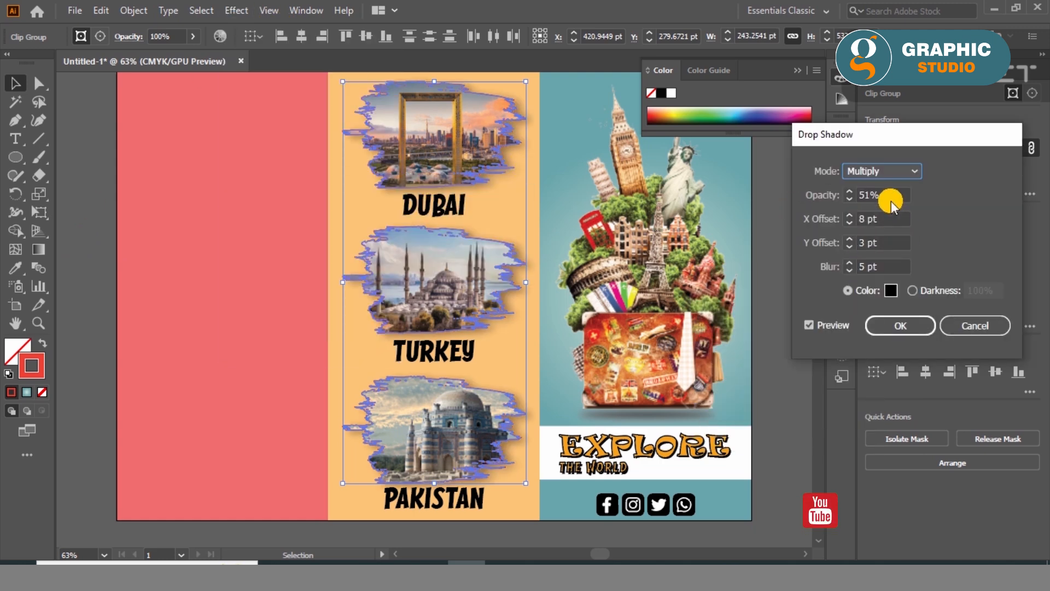
click(895, 268)
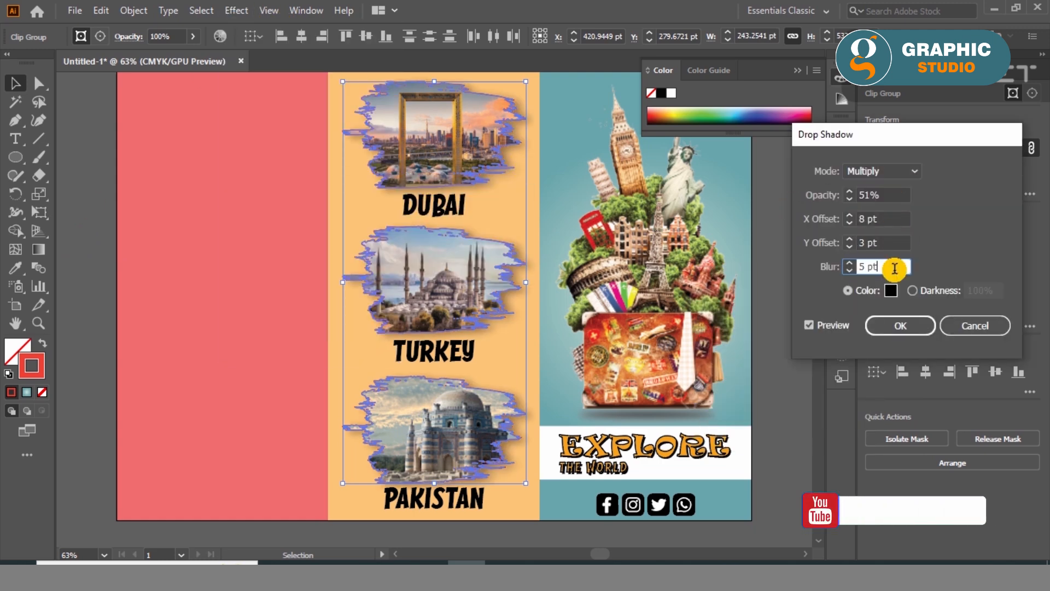
click(889, 324)
click(286, 214)
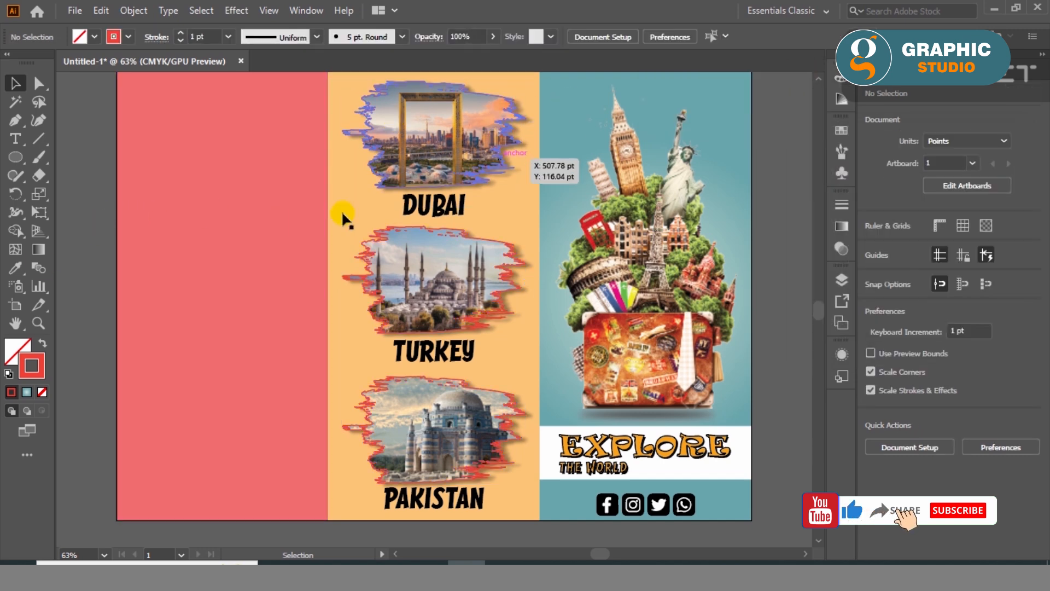
- Add the heading text MORE SERVICES in the upper part of the red panel and enlarge it to about 26 pt
scroll(68, 279, up, 1)
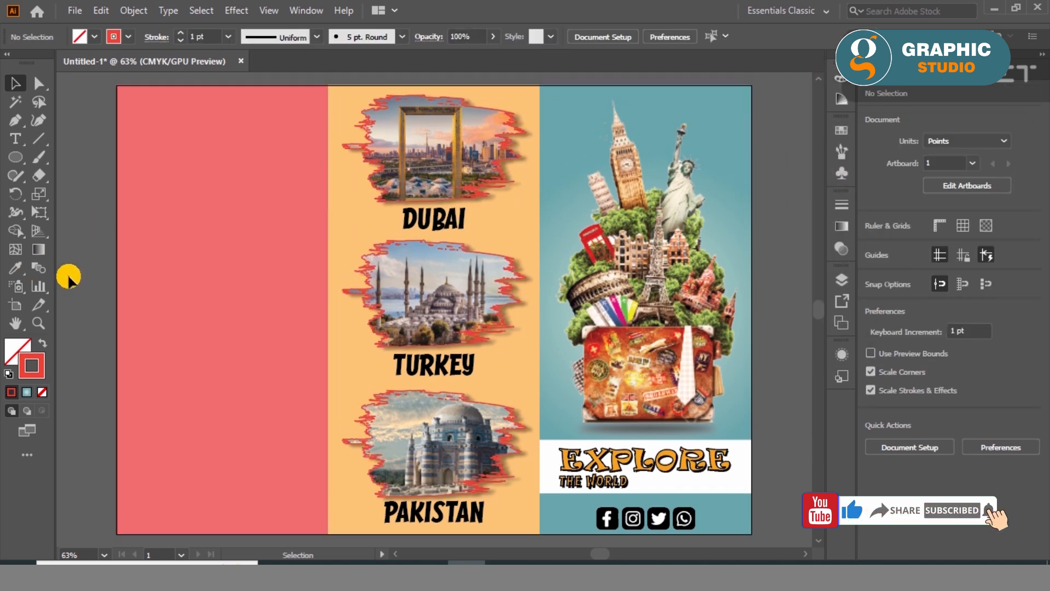
key(t)
click(154, 132)
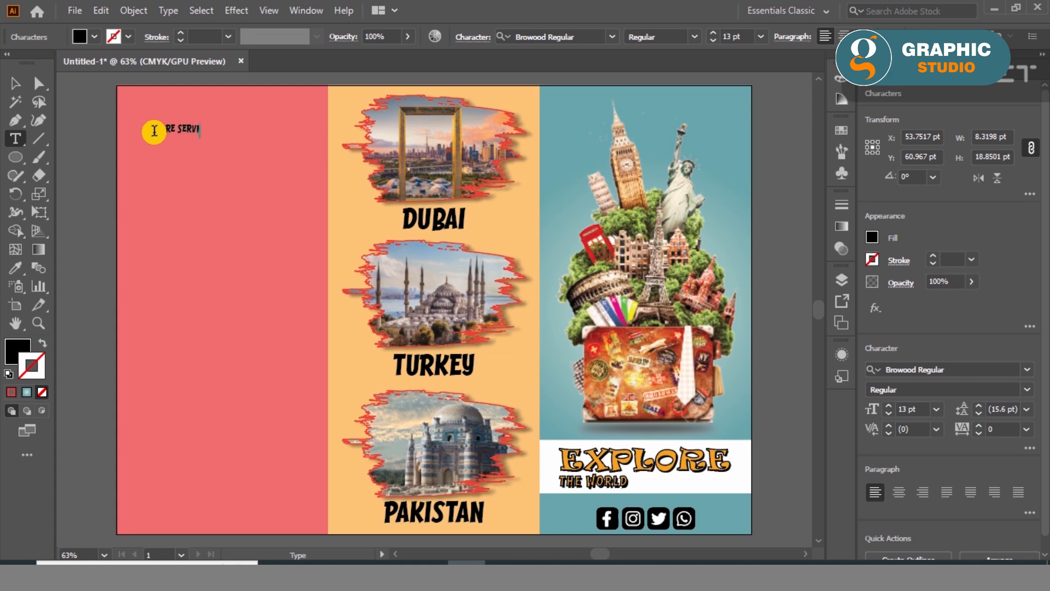
click(14, 82)
drag(213, 136, 274, 169)
- Centre the MORE SERVICES heading horizontally on the red panel and move it up near the panel's upper edge
click(218, 173)
click(930, 372)
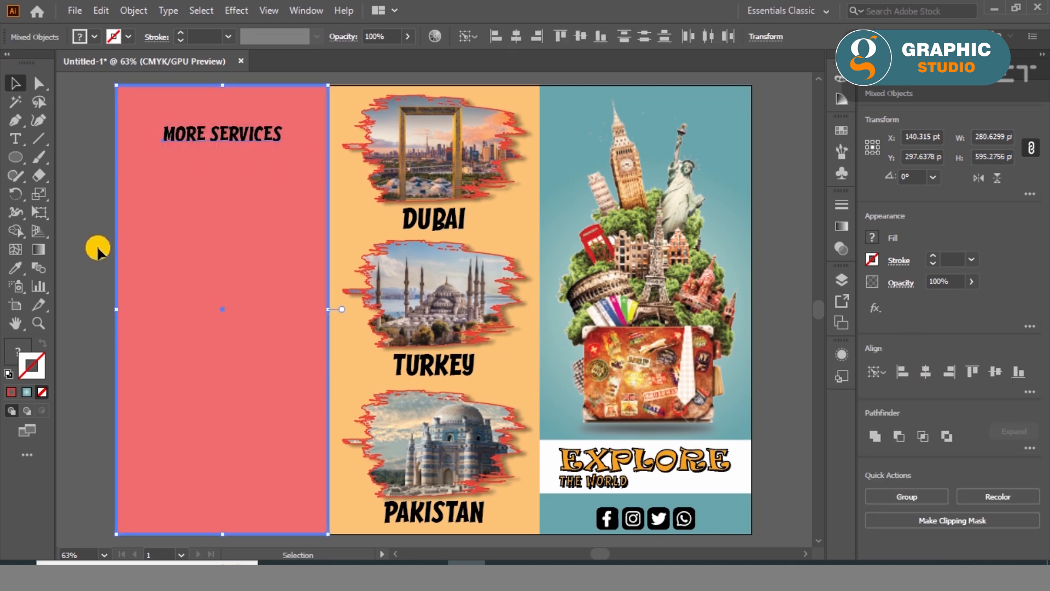
click(94, 246)
drag(184, 136, 188, 106)
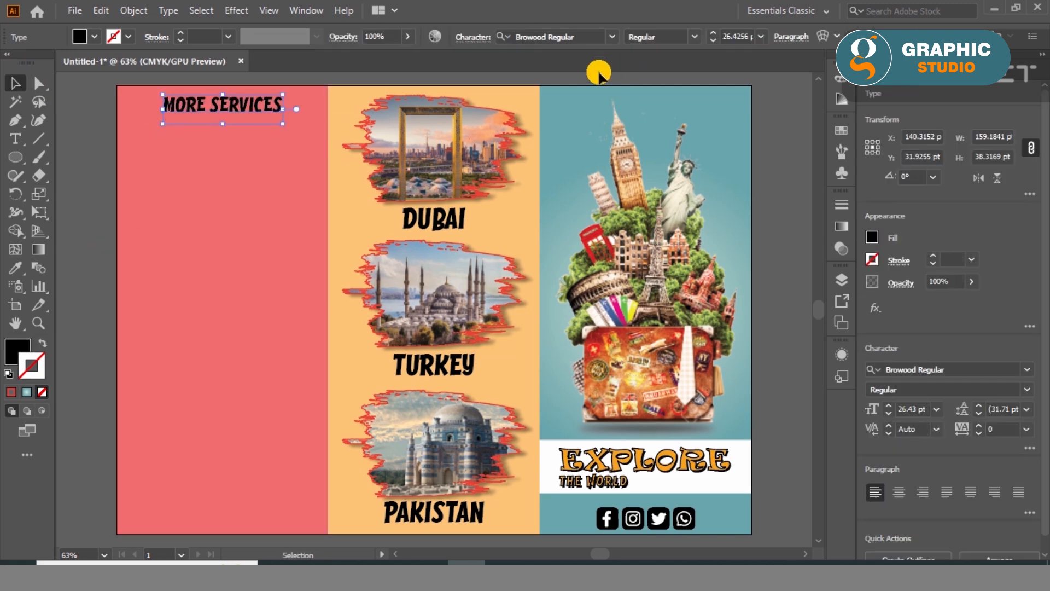
- Change the MORE SERVICES heading's font to akaPosse and move it down by about 10 pt
click(612, 36)
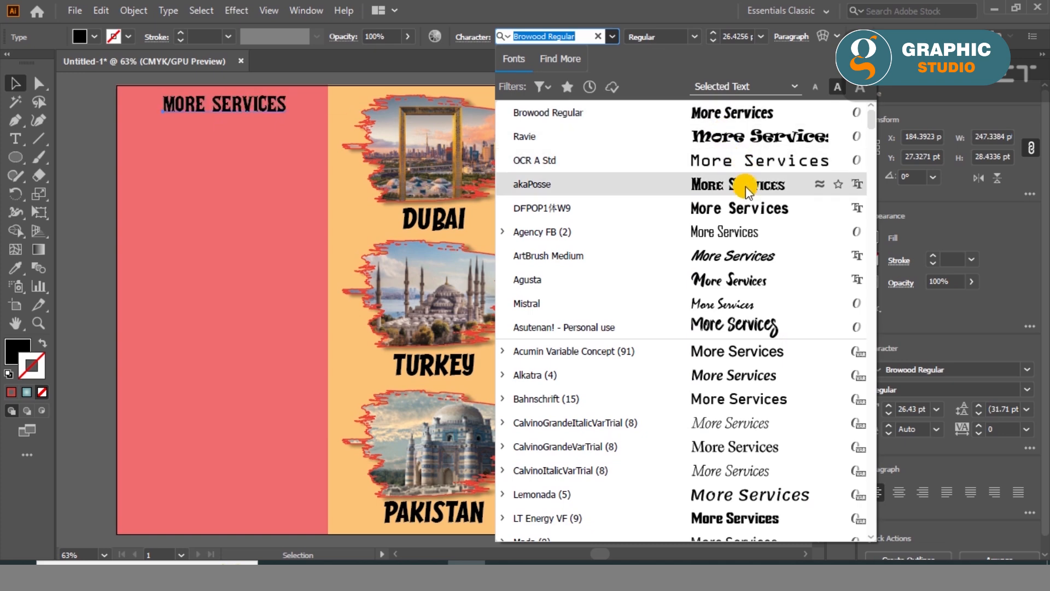
click(746, 186)
scroll(203, 94, up, 2)
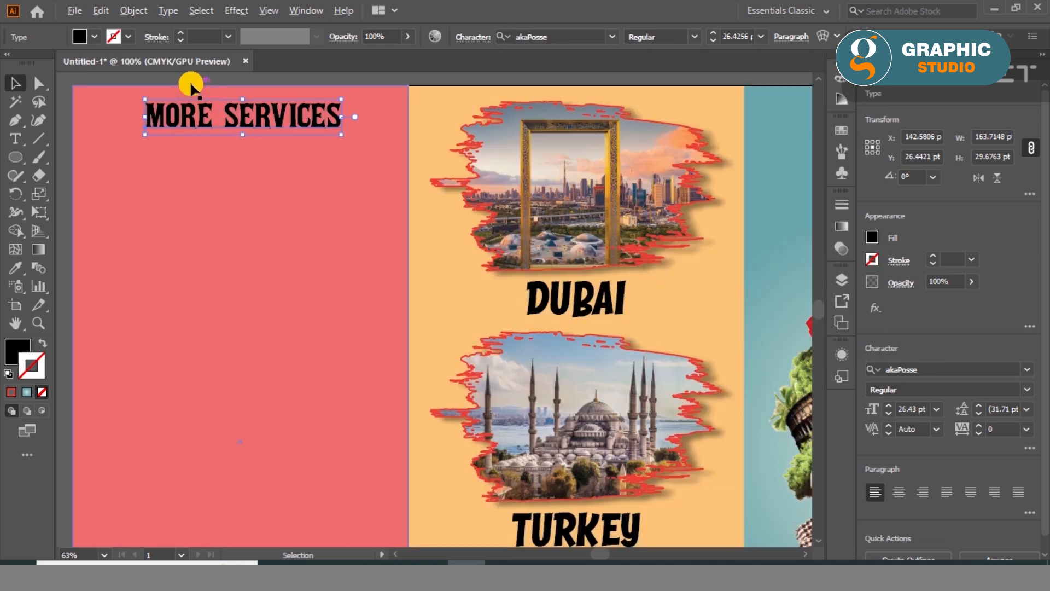
drag(202, 145, 204, 167)
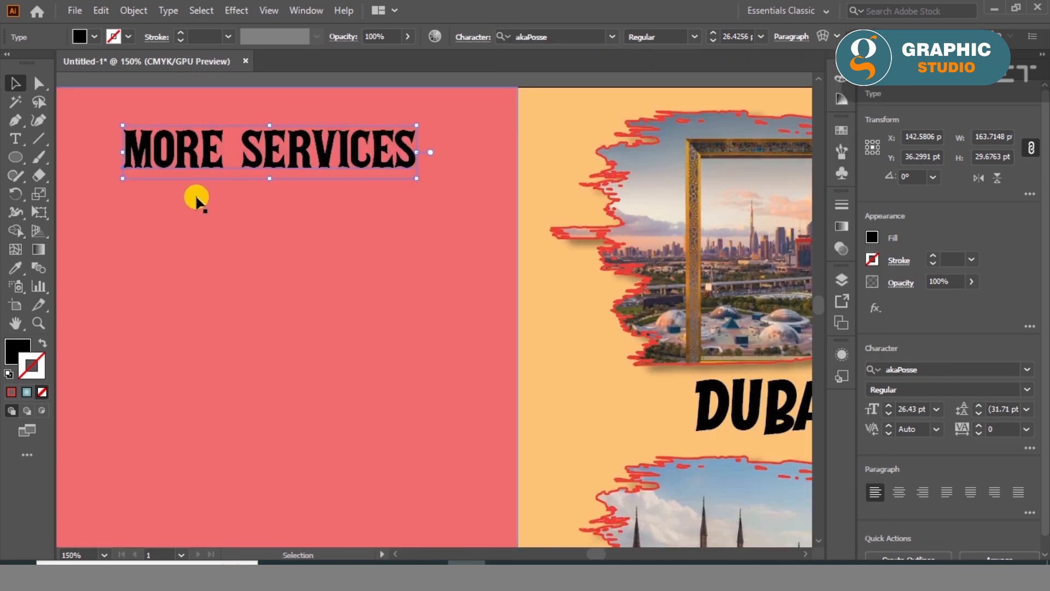
- Change the MORE SERVICES heading's fill colour to white
click(17, 347)
click(670, 98)
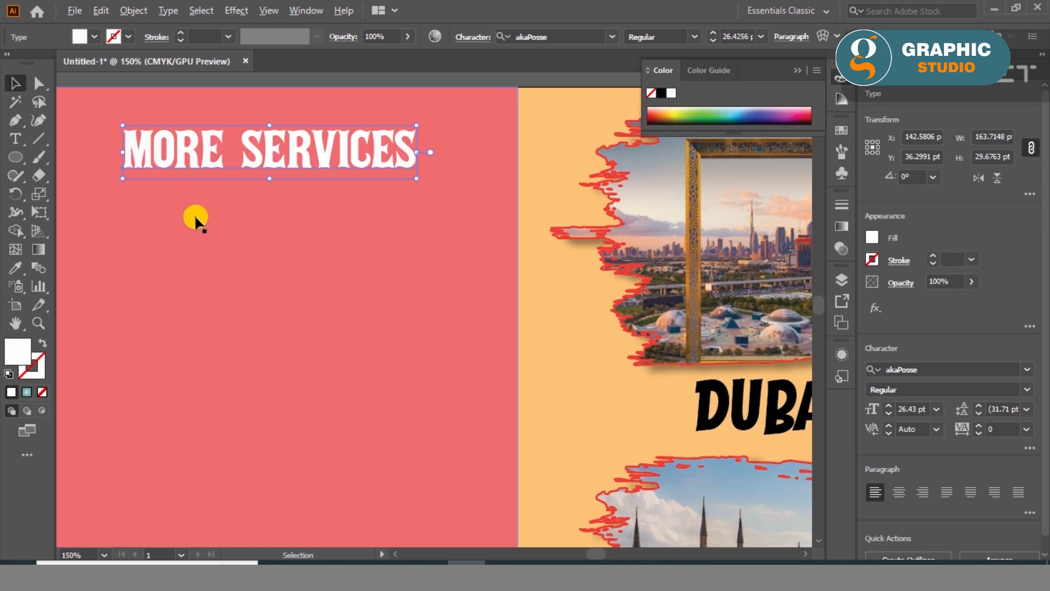
scroll(194, 214, down, 2)
click(797, 70)
click(120, 199)
- Add a placeholder-text area about 234 by 163 pt below the MORE SERVICES heading, using the Mada font
key(t)
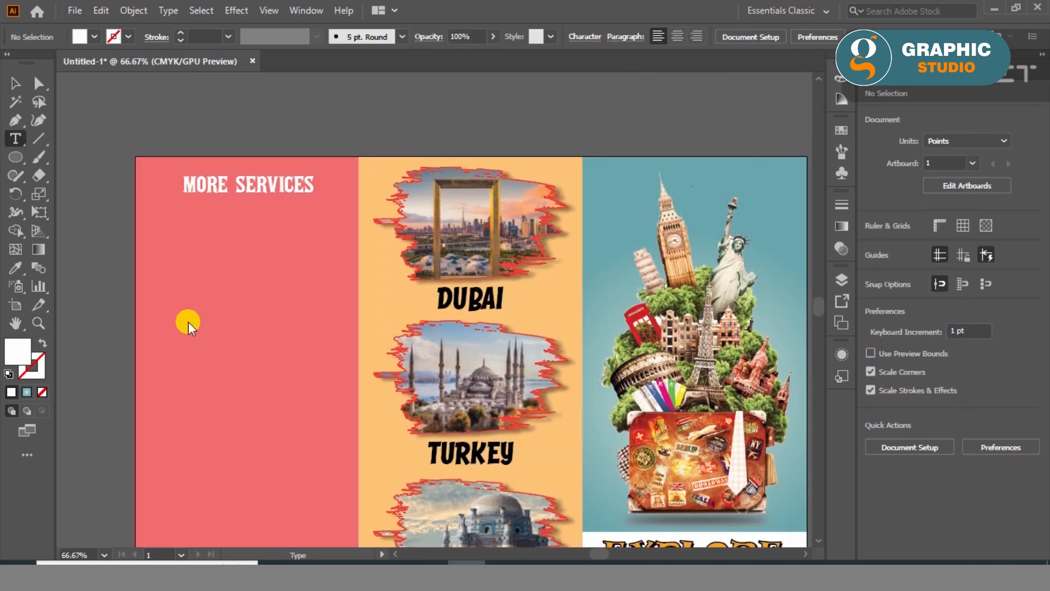
scroll(188, 323, up, 1)
click(1028, 370)
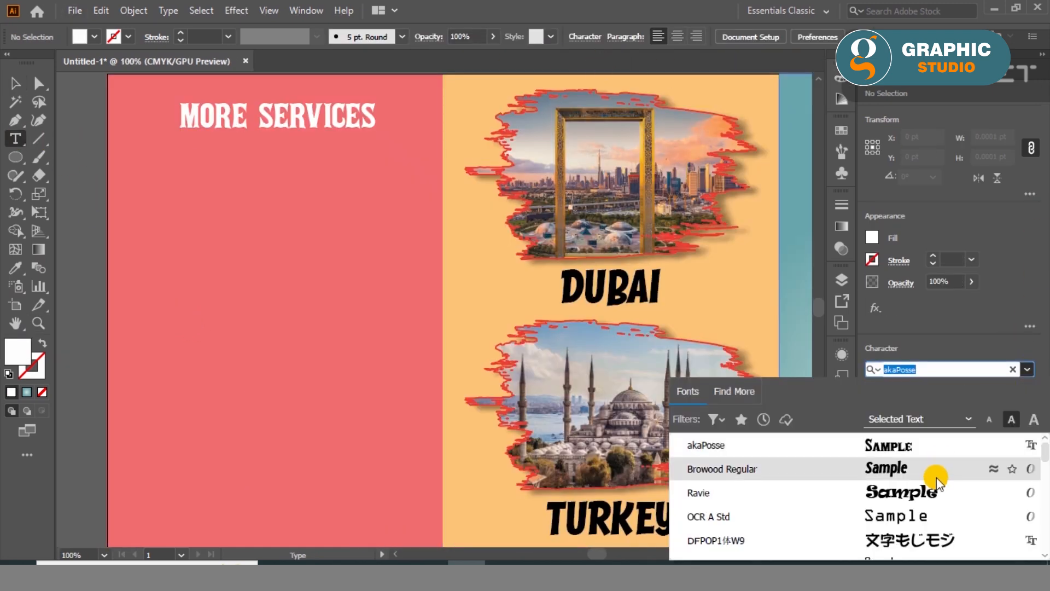
scroll(930, 520, down, 10)
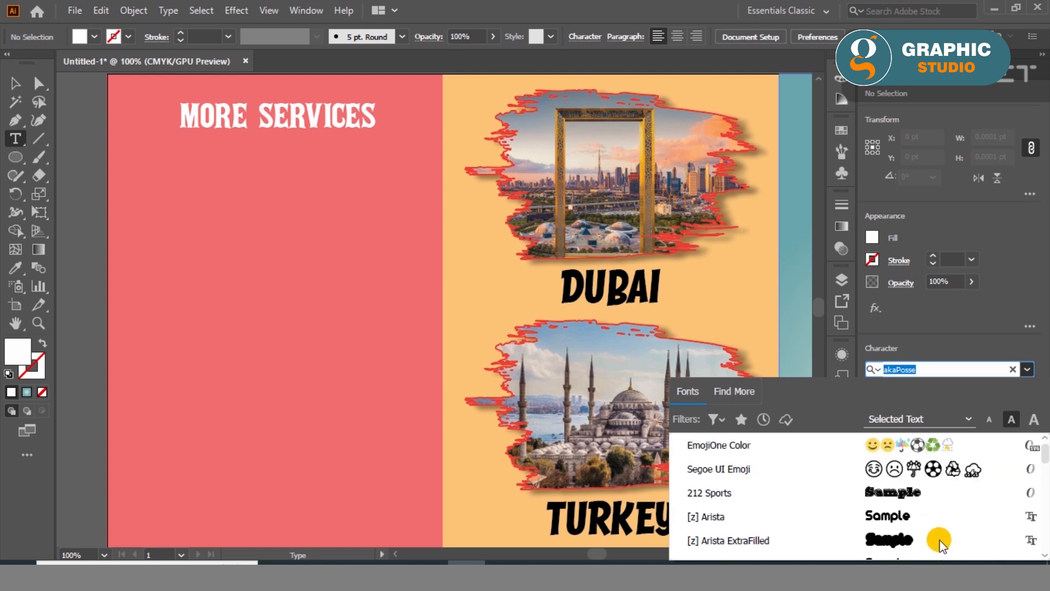
click(916, 491)
drag(131, 169, 411, 364)
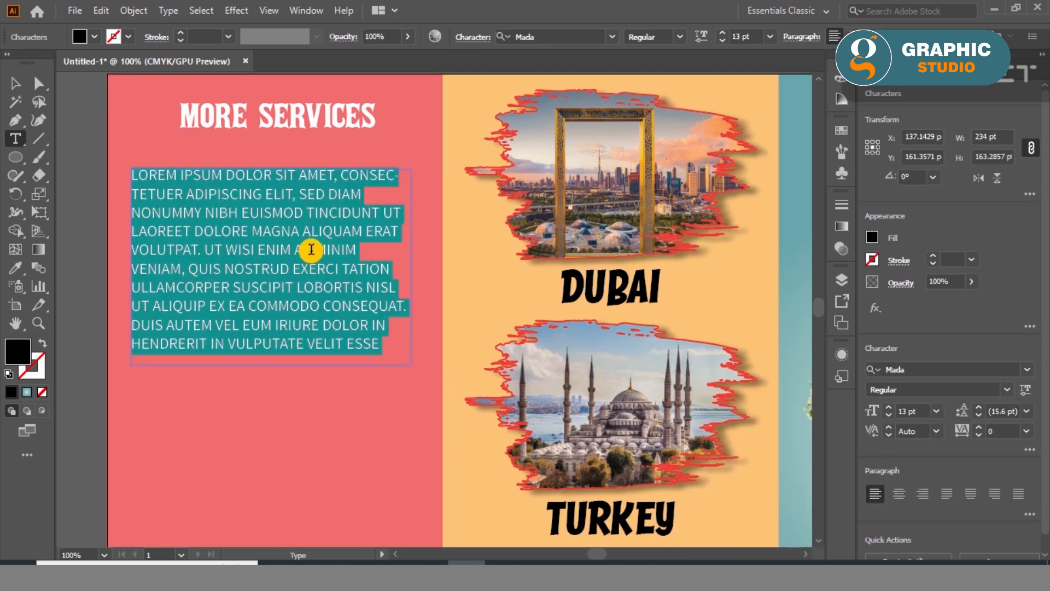
- Set the placeholder paragraph to 17 pt in the Bold style
scroll(910, 411, up, 4)
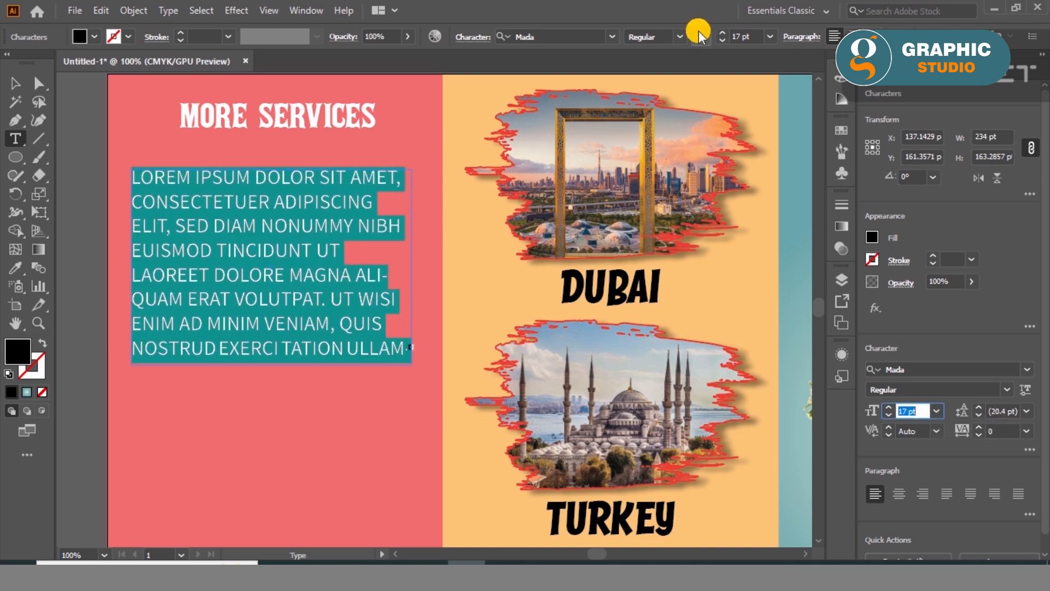
click(680, 37)
click(660, 137)
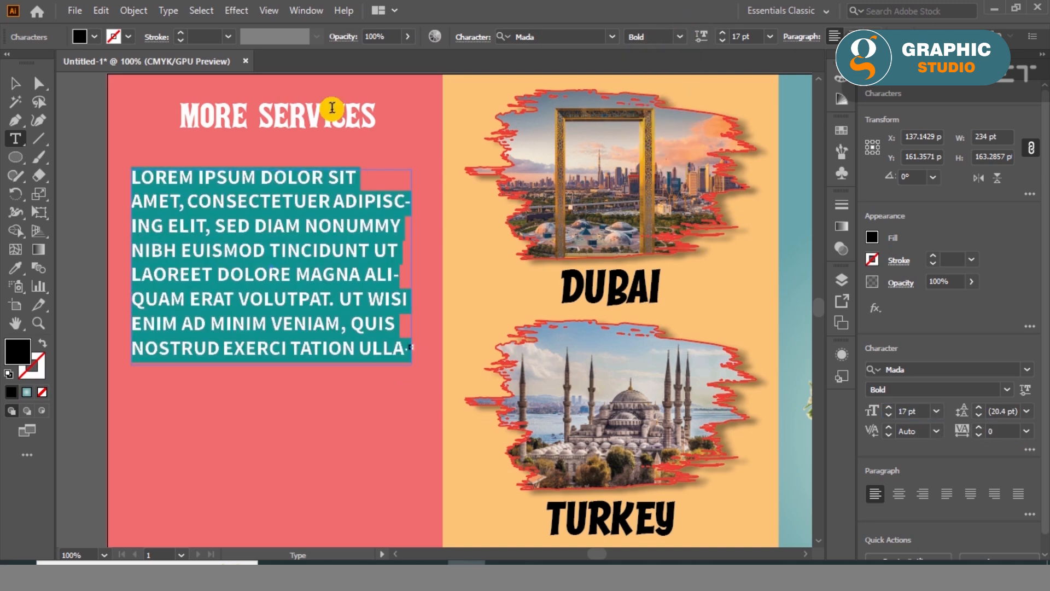
- Enlarge the paragraph's opening words LOREM IPSUM to 22 pt and set them in the ExtraBold style
click(17, 85)
double_click(260, 173)
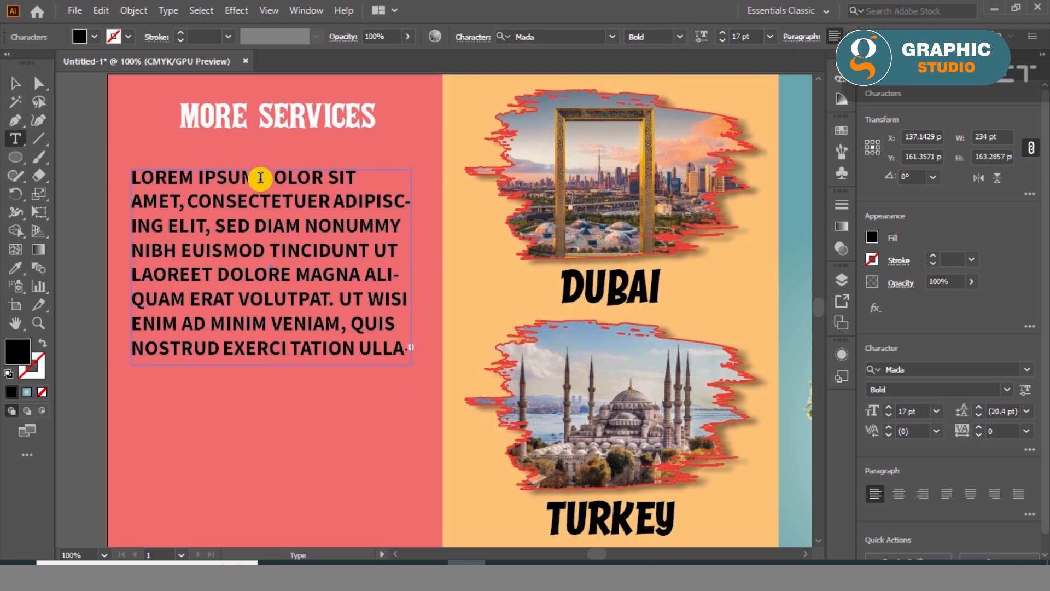
drag(260, 173, 142, 174)
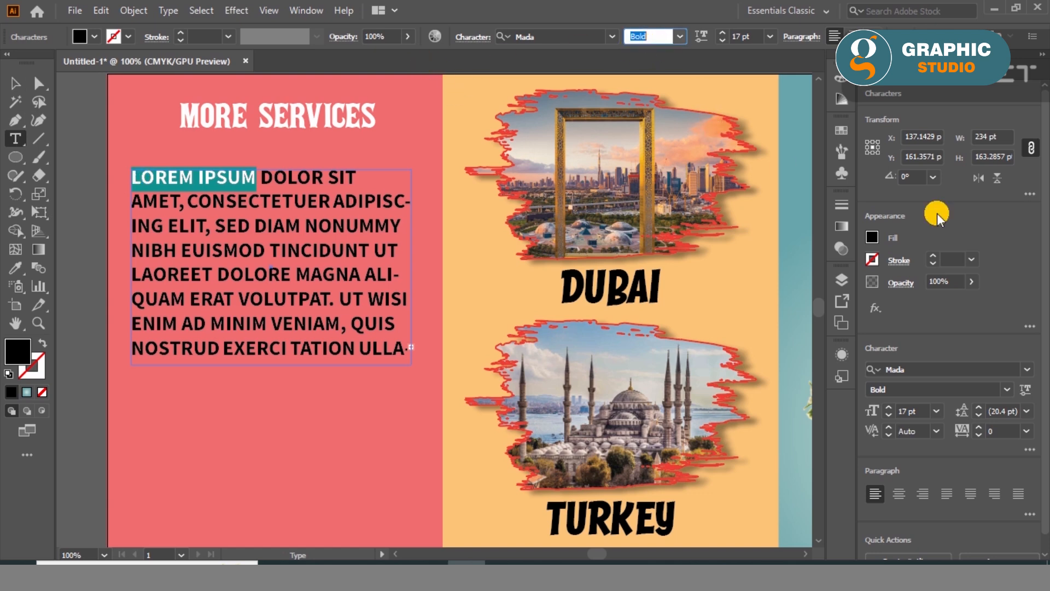
scroll(920, 411, up, 5)
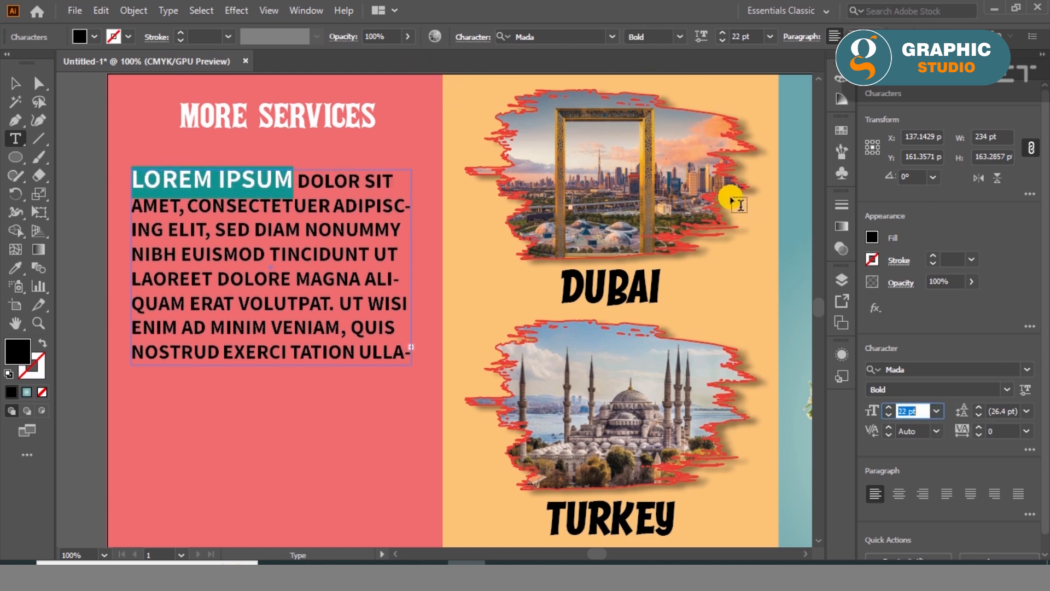
click(681, 38)
click(667, 153)
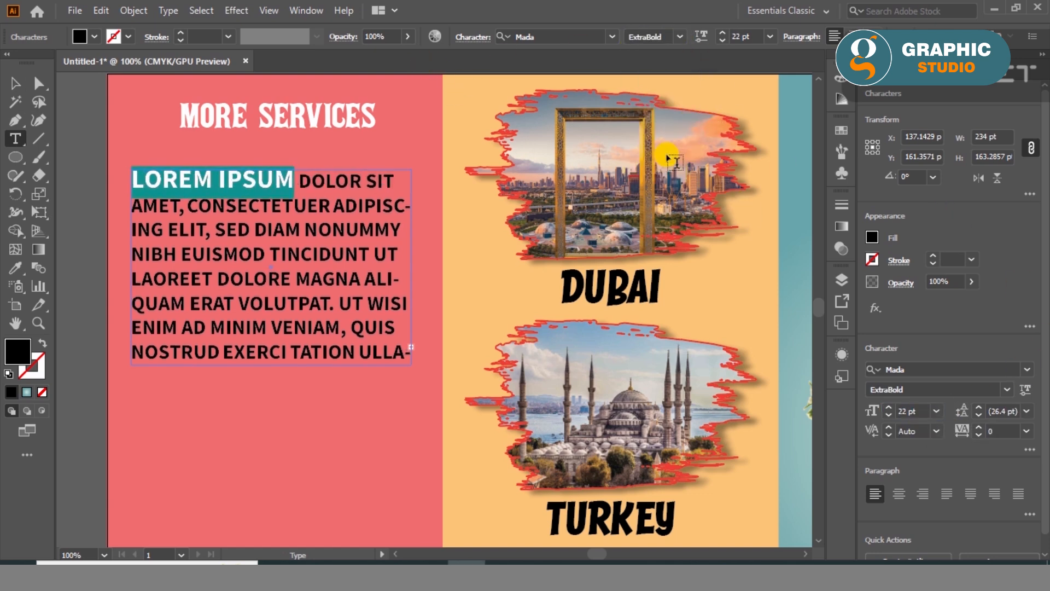
- Recolour the opening words LOREM IPSUM to a bright orange
click(15, 80)
double_click(282, 179)
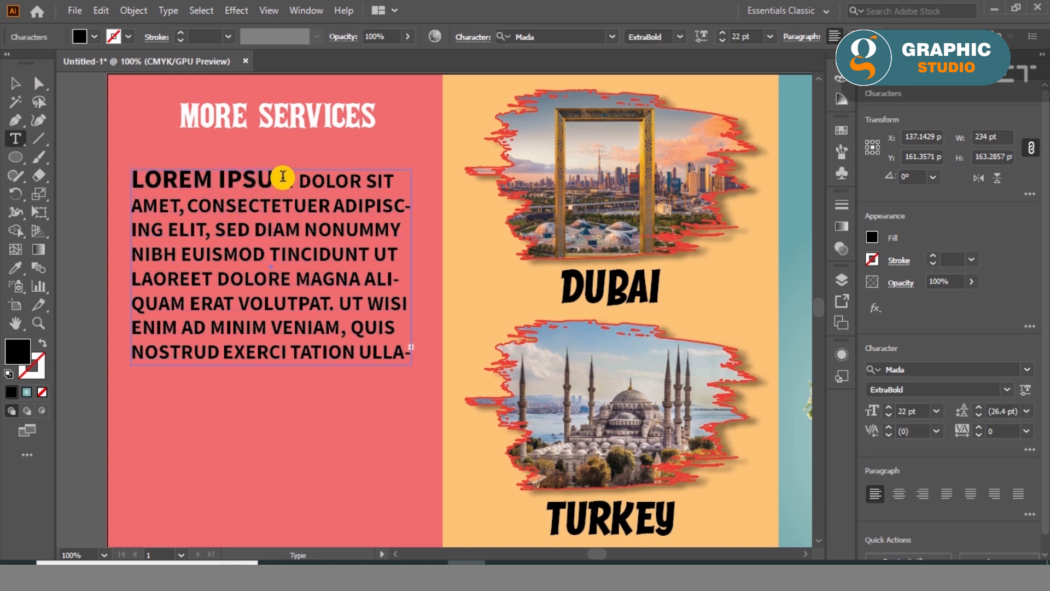
drag(285, 178, 110, 168)
double_click(27, 348)
click(550, 350)
drag(550, 350, 550, 365)
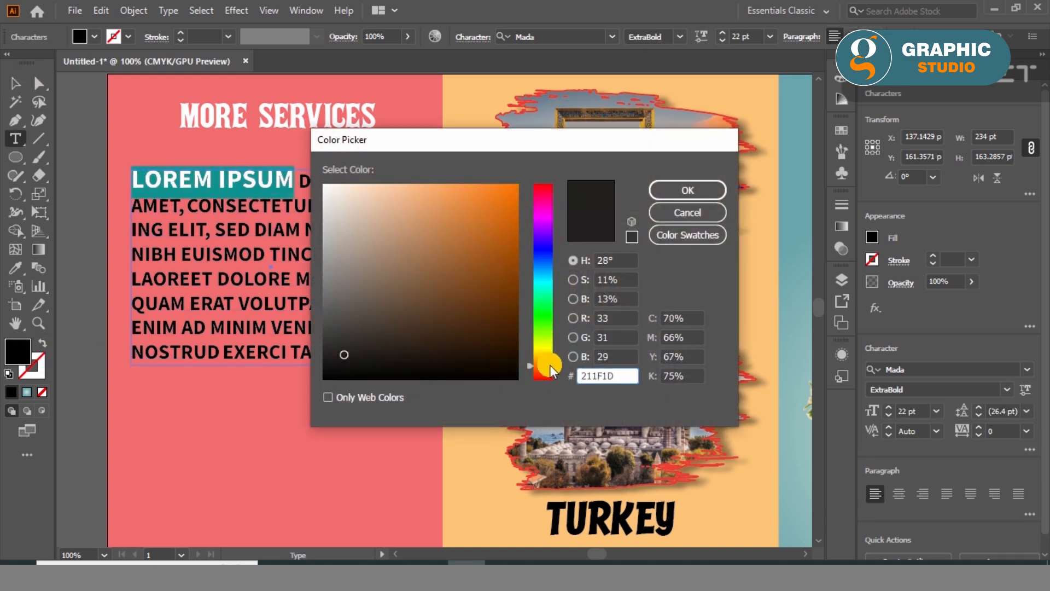
click(518, 210)
click(664, 191)
click(14, 82)
click(77, 159)
- Set the fill of the opening words LOREM IPSUM to white
key(t)
drag(295, 179, 133, 166)
double_click(24, 348)
drag(328, 190, 312, 171)
click(687, 191)
click(16, 84)
click(93, 222)
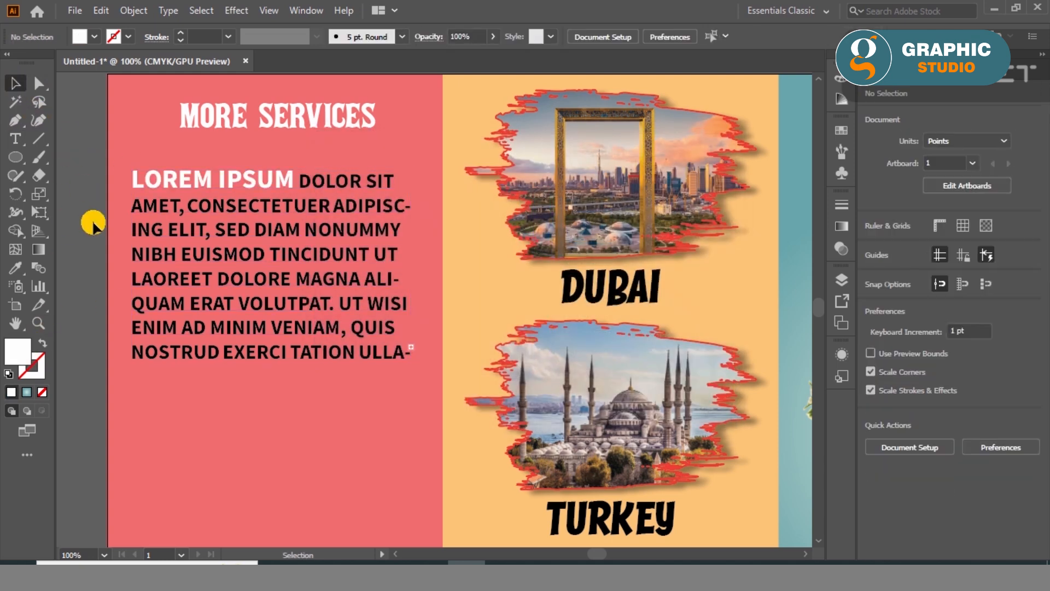
- Move the MORE SERVICES heading down close to the paragraph and centre both horizontally on the red panel
click(315, 224)
click(323, 139)
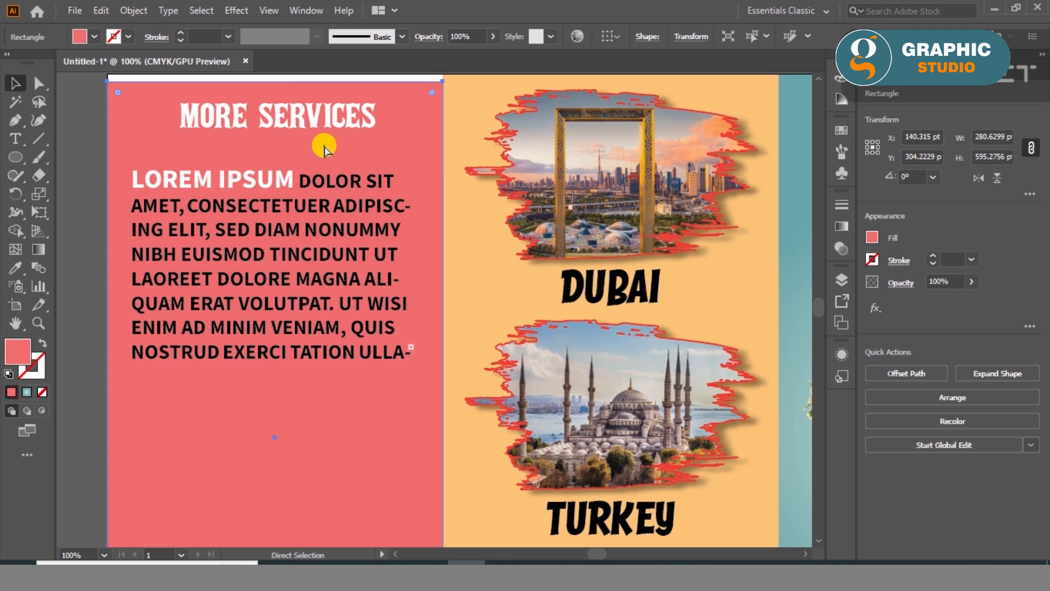
drag(270, 126, 268, 151)
shift+click(251, 177)
shift+click(253, 93)
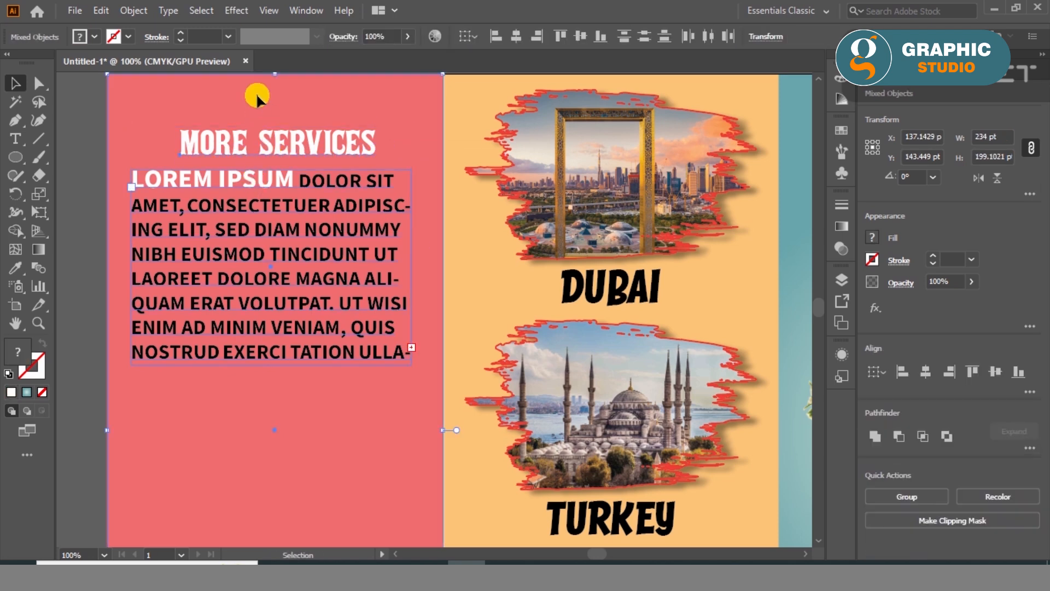
click(928, 376)
click(74, 276)
- Move the heading and paragraph up together by about 15 pt and centre-align the paragraph's lines
click(207, 145)
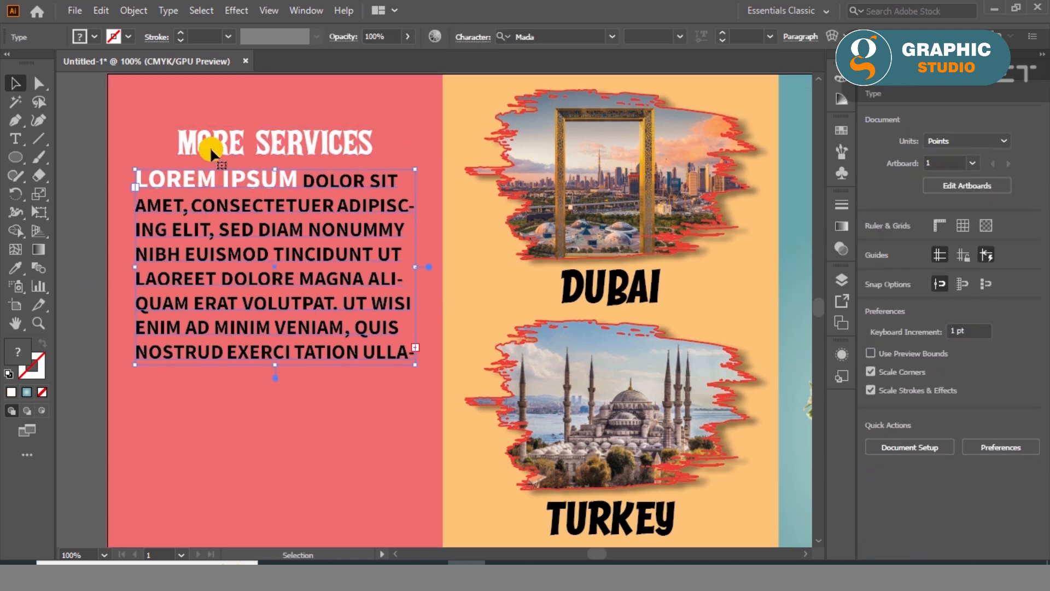
drag(205, 143, 209, 123)
click(71, 207)
click(386, 257)
click(899, 491)
click(99, 316)
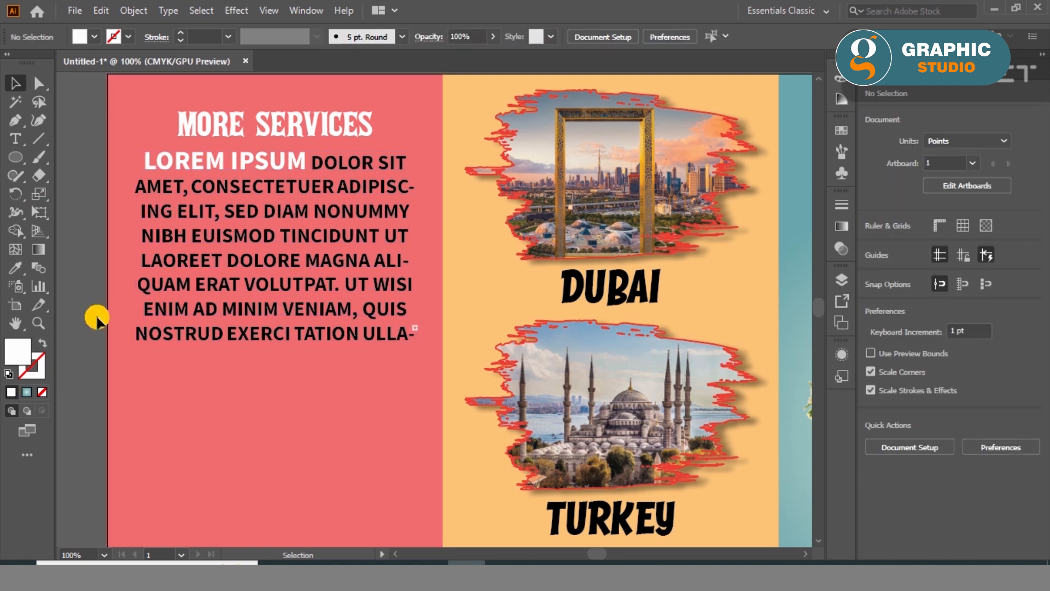
- Duplicate the MORE SERVICES heading and its paragraph straight down into the lower half of the red panel
key(ctrl+0)
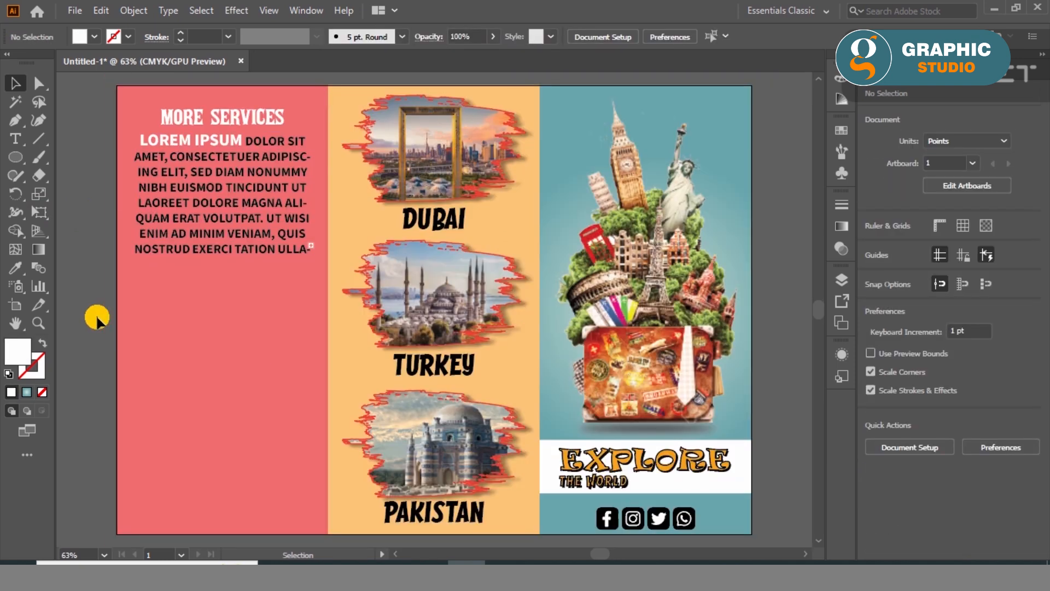
click(217, 116)
shift+click(176, 145)
drag(187, 176, 176, 342)
key(ctrl+shift+a)
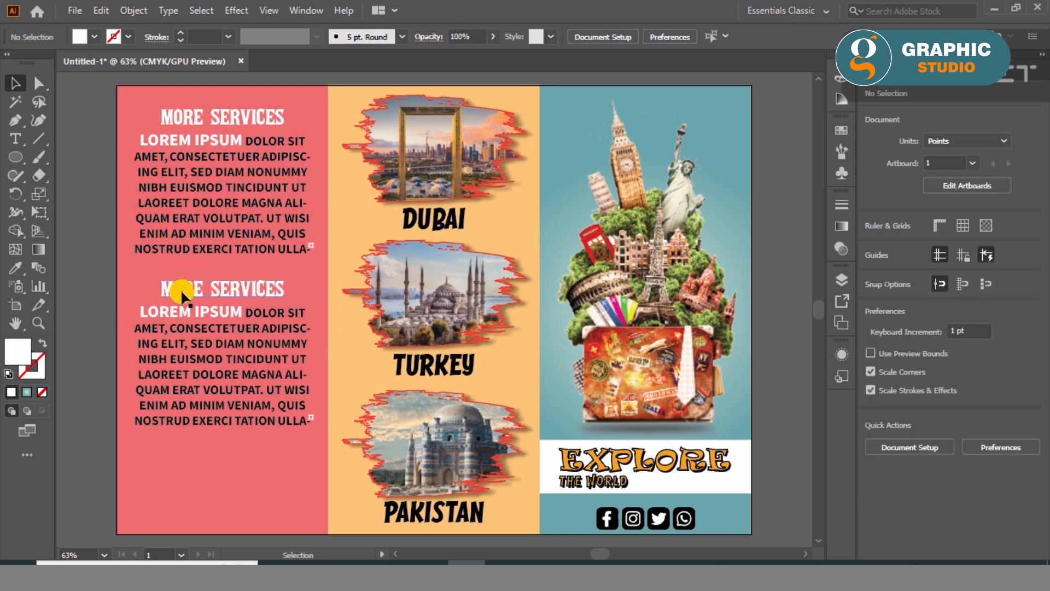
double_click(182, 293)
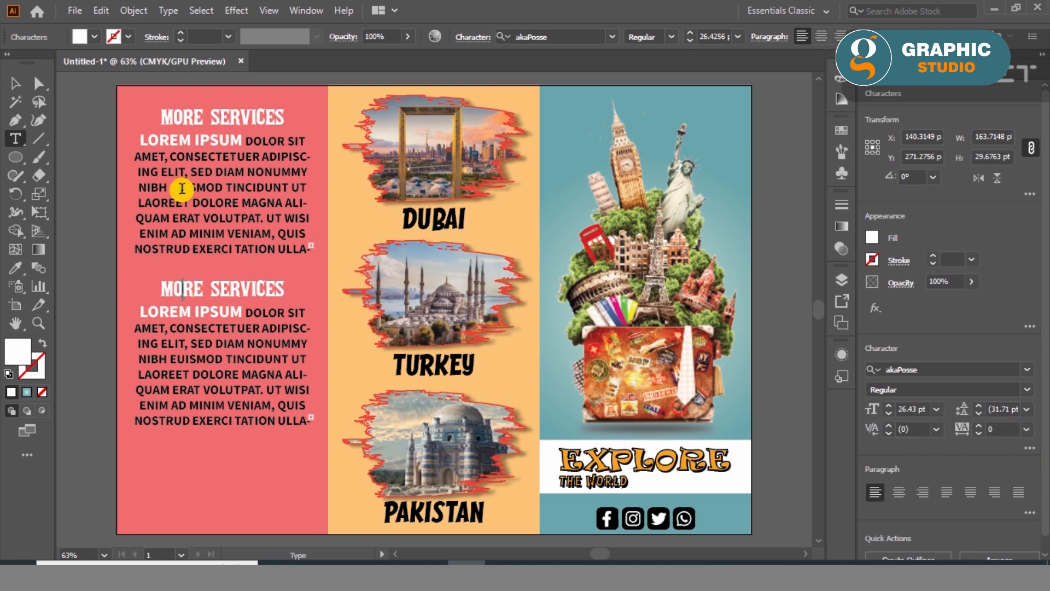
key(ctrl+a)
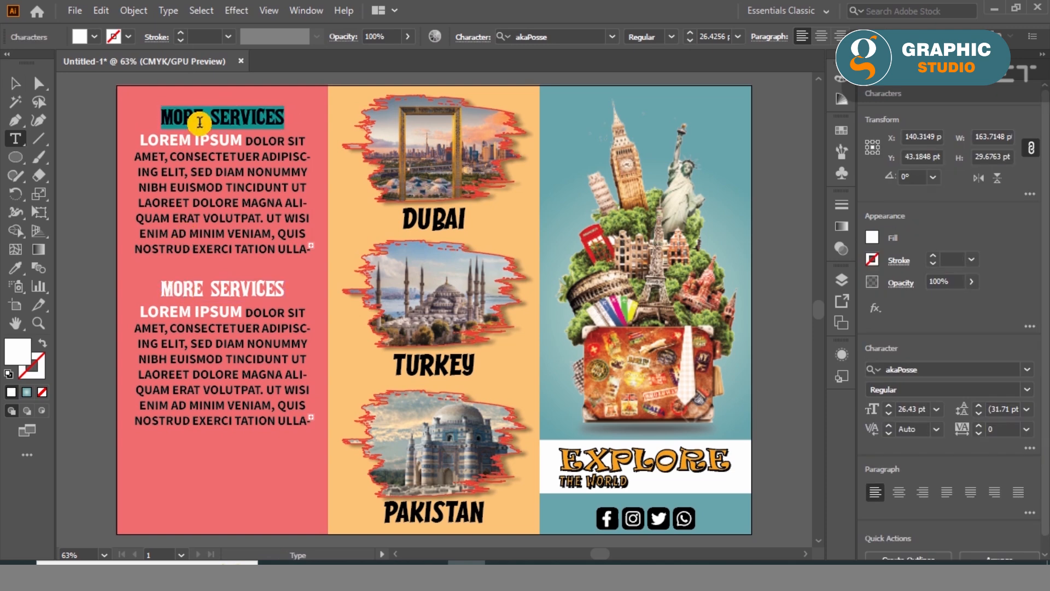
key(BackSpace)
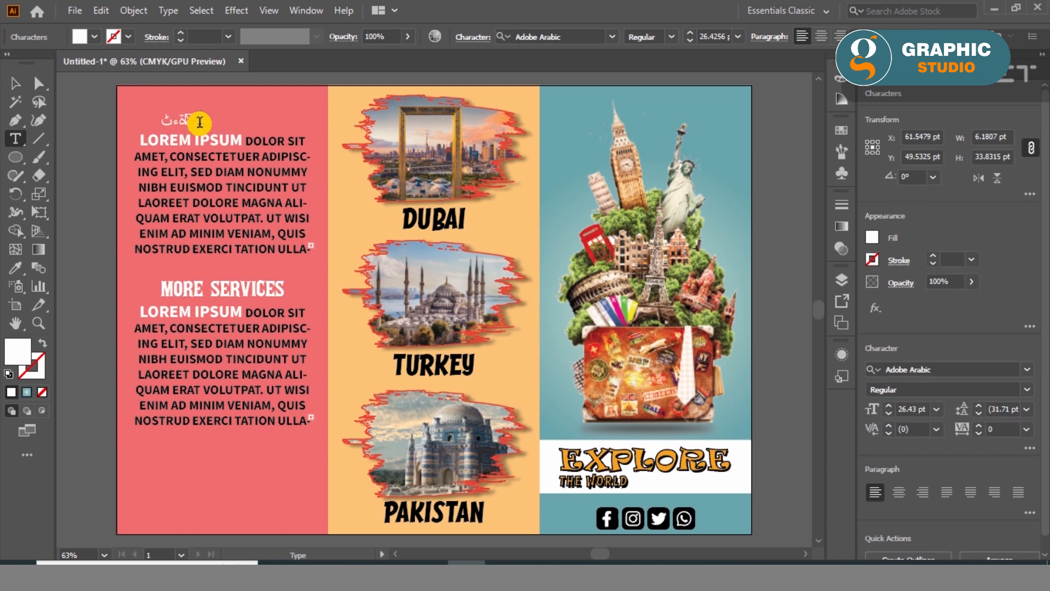
key(ctrl+a)
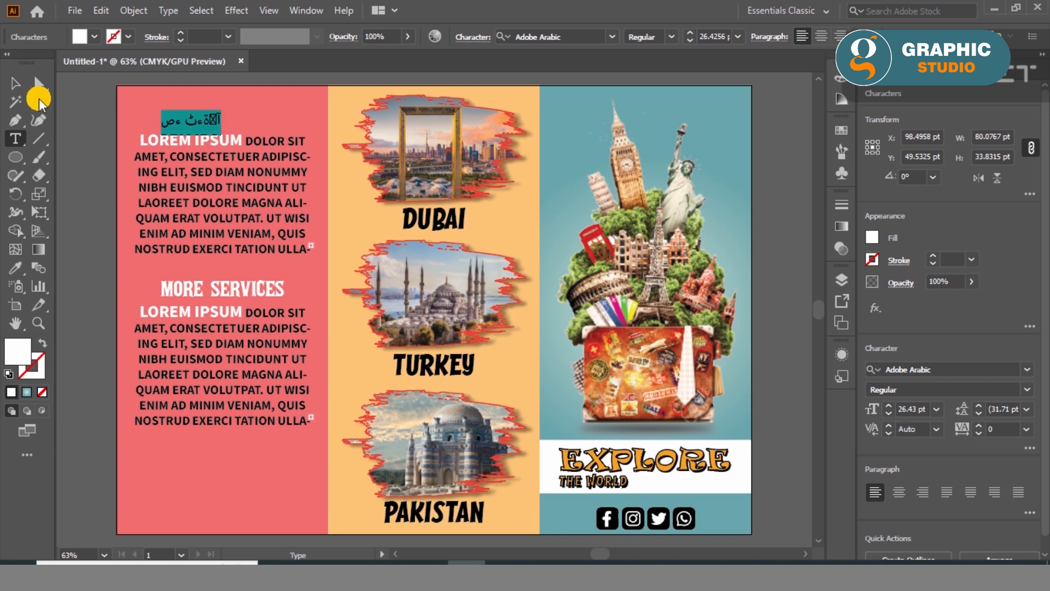
key(Escape)
key(ctrl+z)
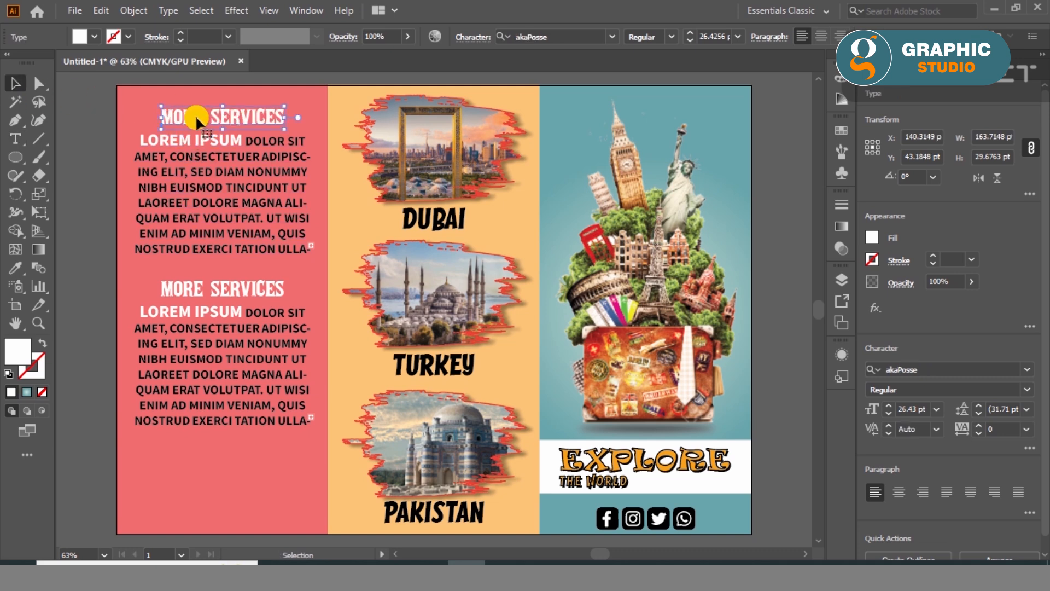
- Replace the upper heading's text with ABOUT US and centre it over its paragraph
double_click(191, 118)
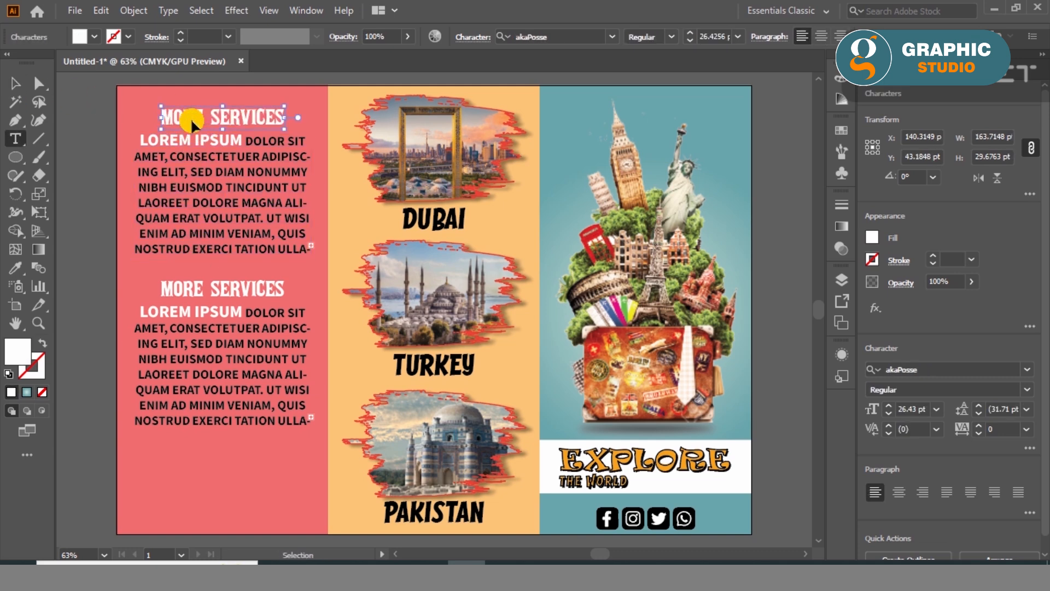
key(ctrl+a)
text(ABOUT)
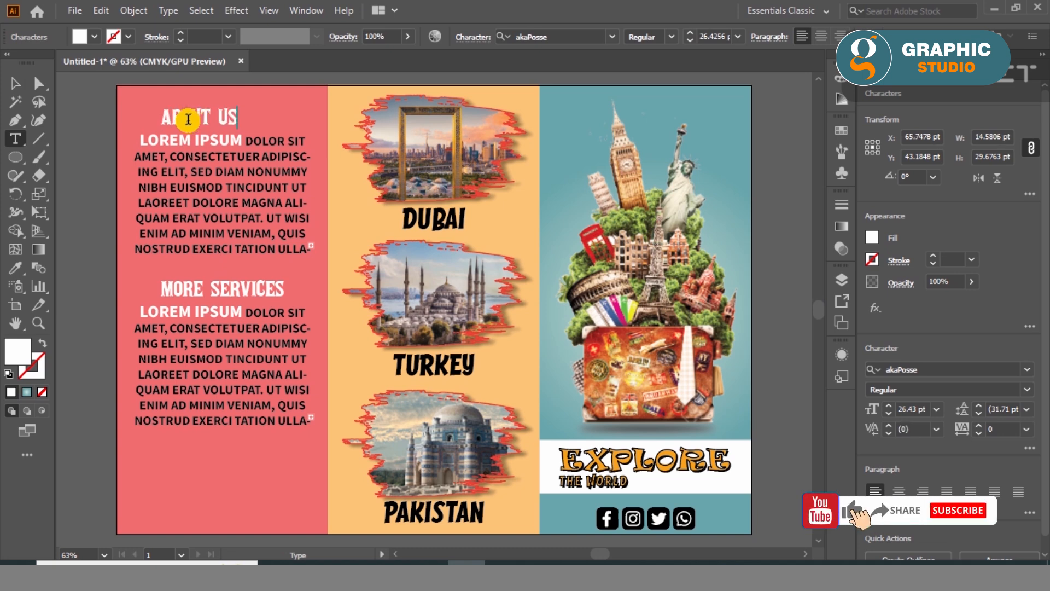
click(16, 83)
shift+click(168, 158)
click(168, 158)
click(925, 555)
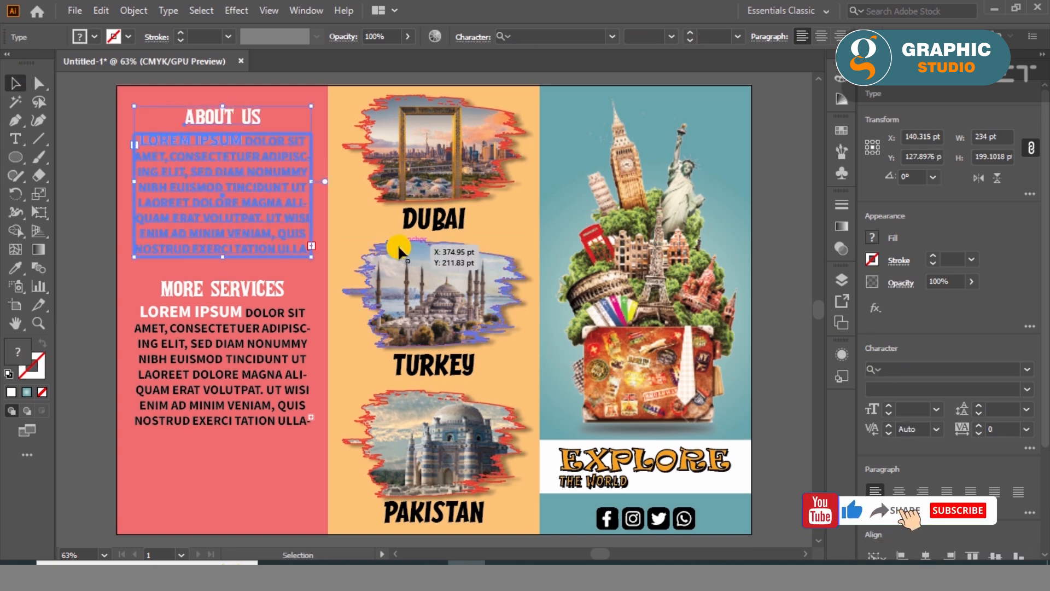
click(77, 211)
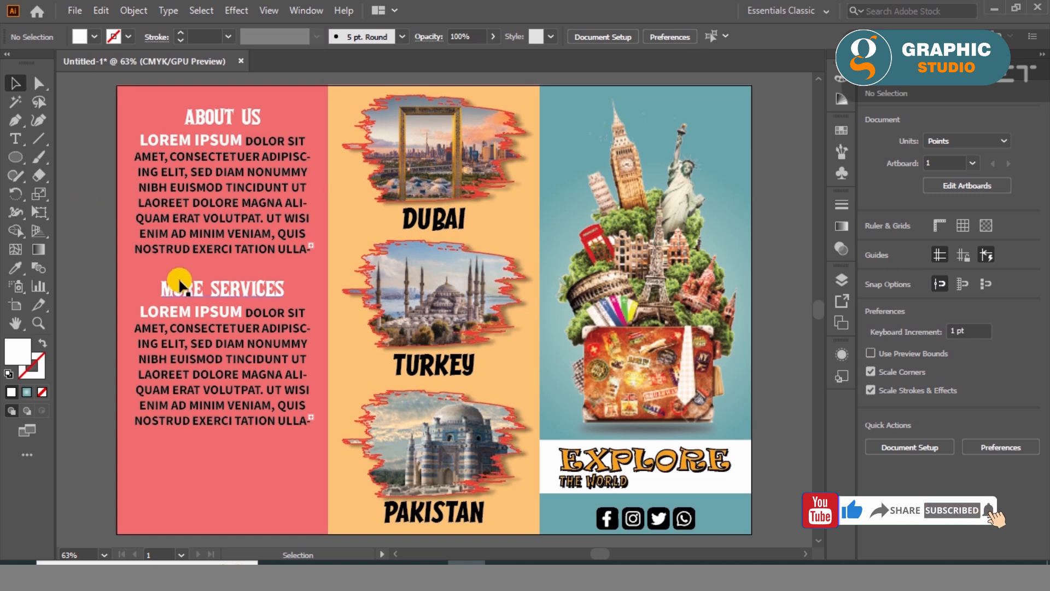
- Duplicate the MORE SERVICES heading below the second paragraph and change the copy's text to CONTECT US:
drag(179, 283, 178, 441)
scroll(180, 440, up, 3)
double_click(226, 379)
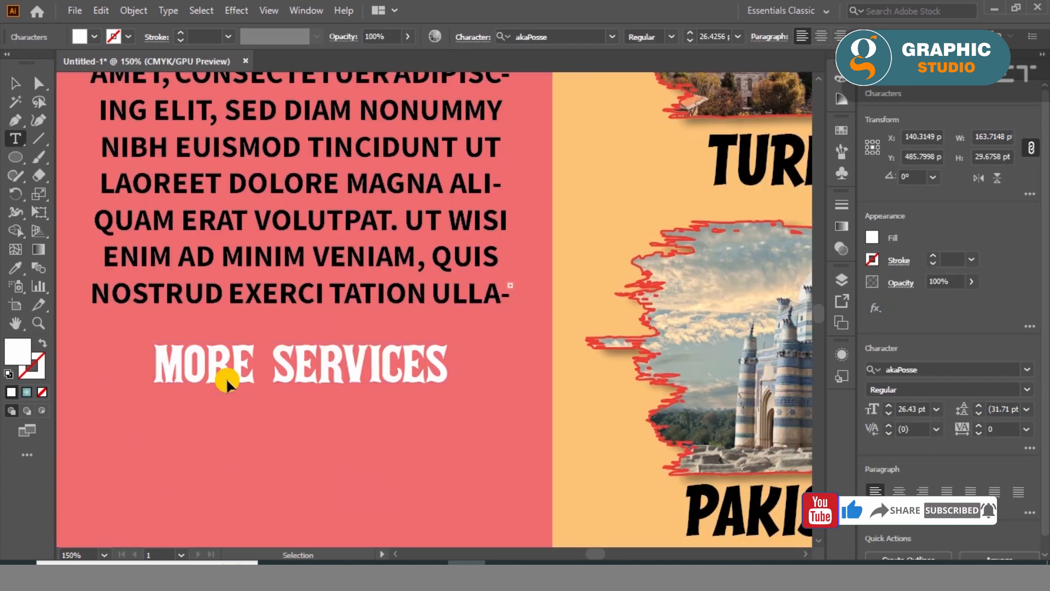
key(ctrl+a)
text(CONTEC)
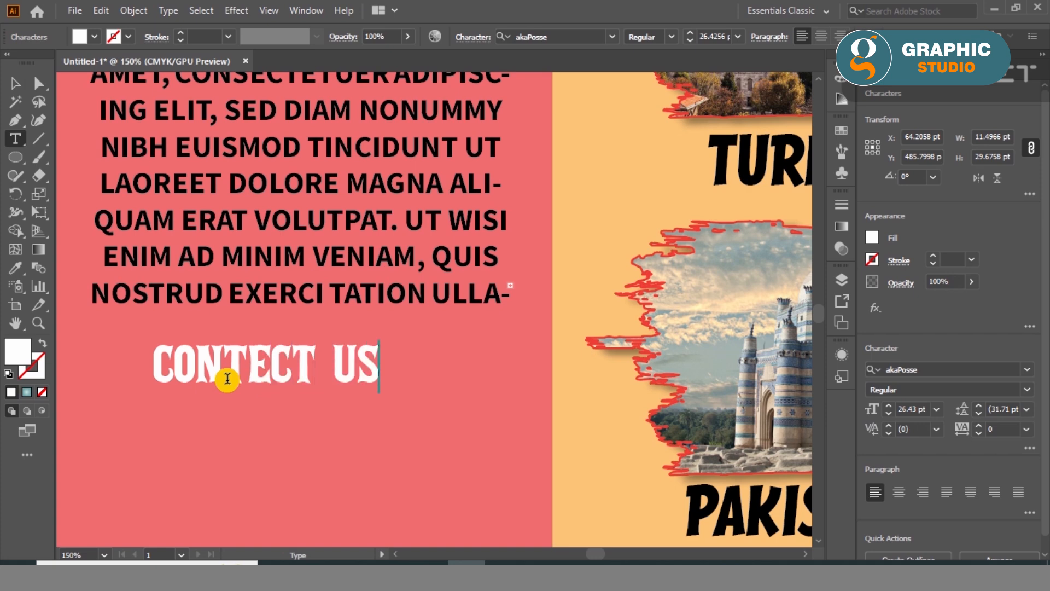
click(16, 83)
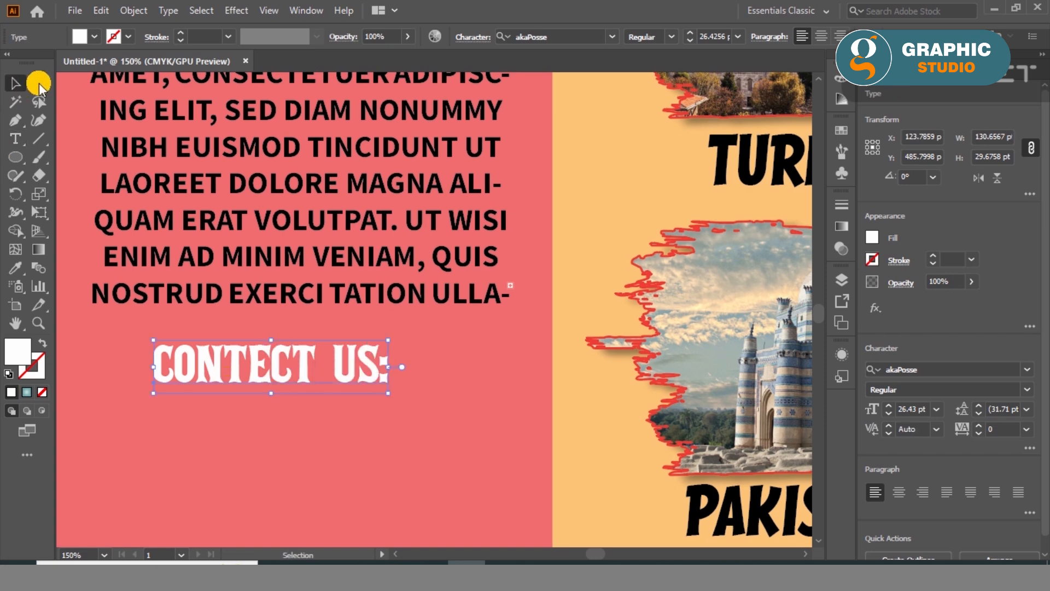
- Set the CONTECT US: heading's tracking to 6 and centre it horizontally on the red panel
click(1005, 428)
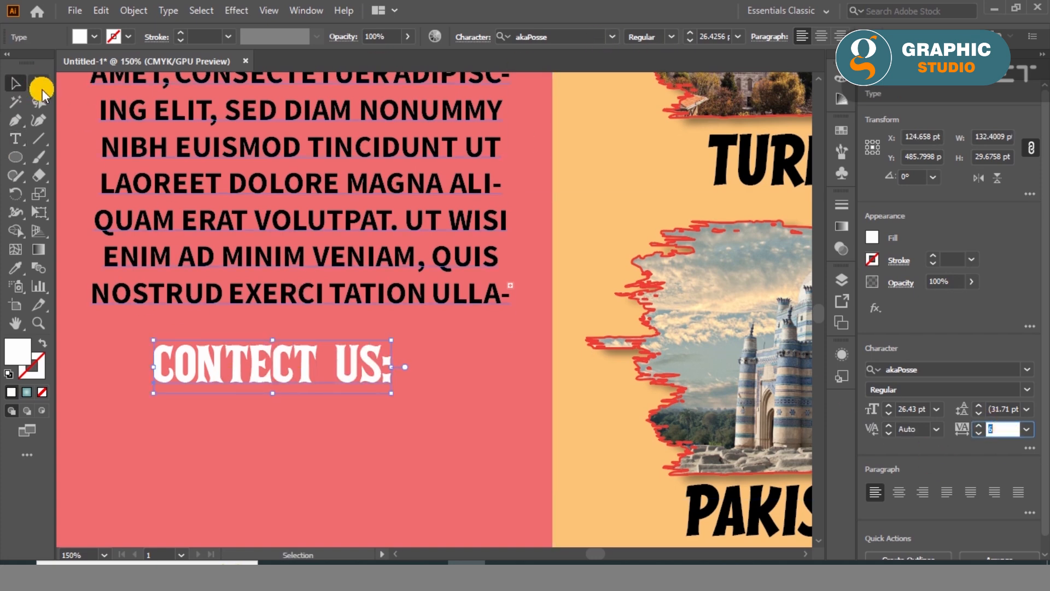
shift+click(288, 427)
click(926, 373)
scroll(280, 490, down, 1)
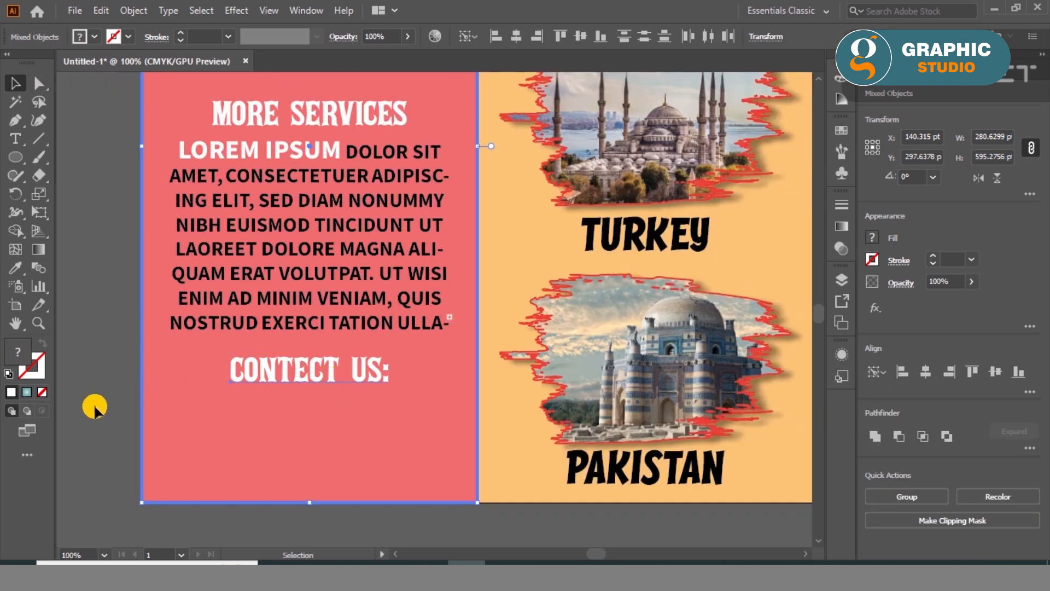
click(99, 407)
drag(272, 372, 271, 413)
triple_click(273, 413)
text(WWW.TRAVEL.COM)
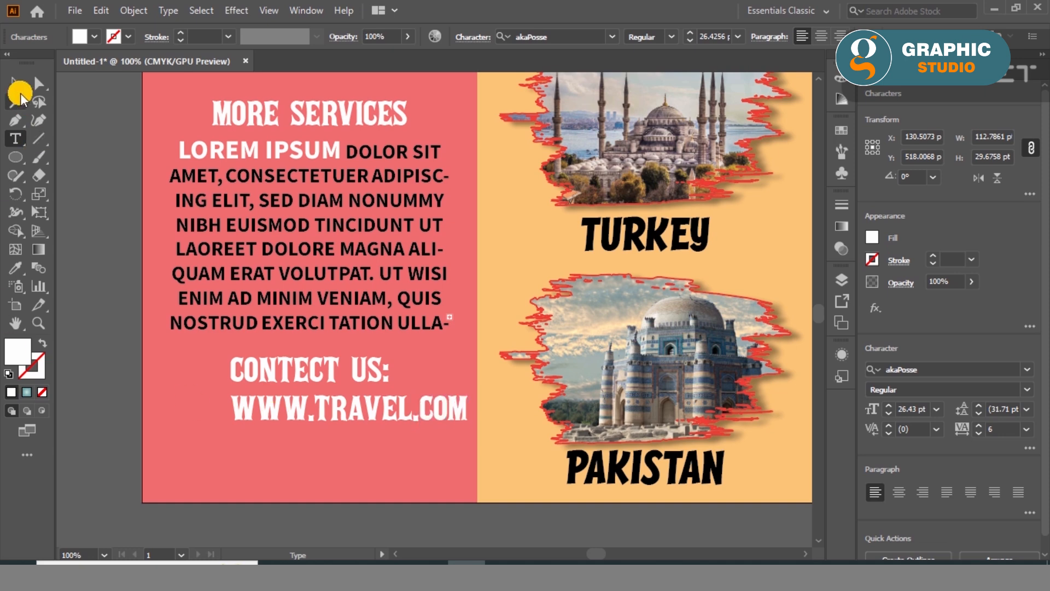
click(20, 93)
drag(318, 408, 319, 444)
triple_click(320, 445)
text(000111)
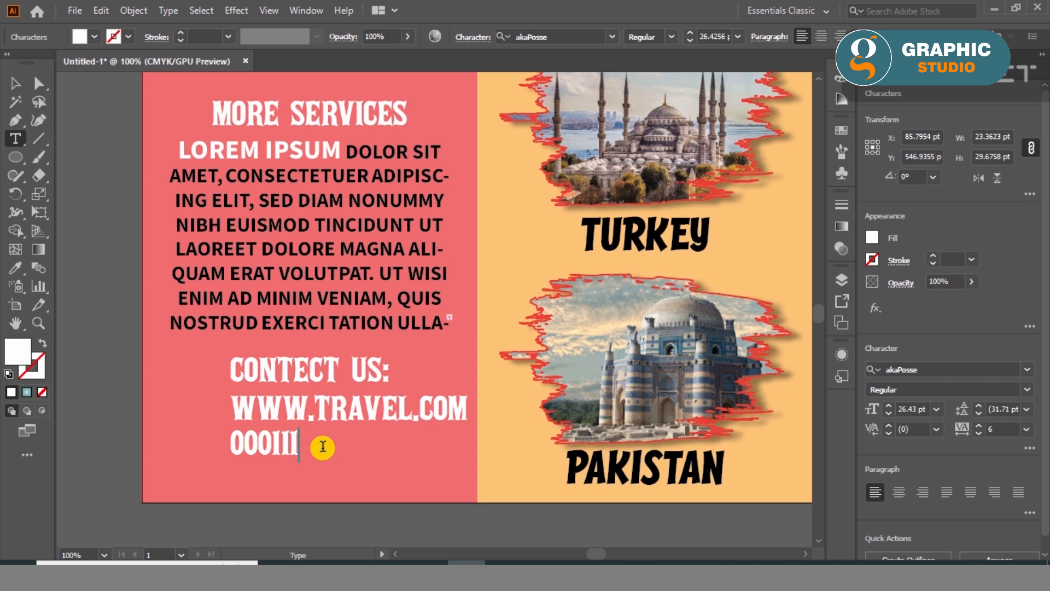
scroll(322, 447, down, 2)
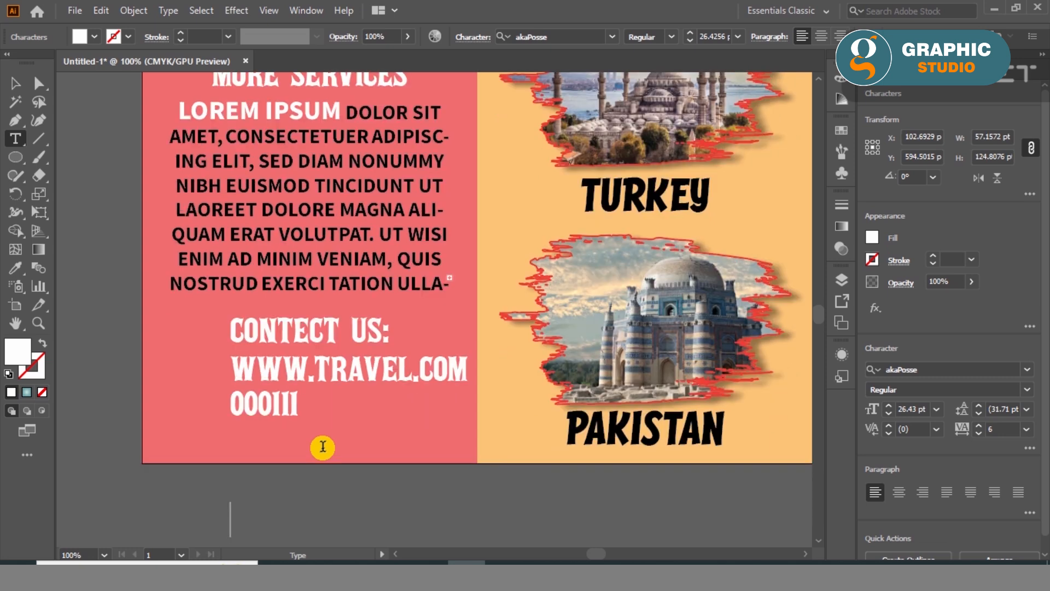
click(309, 402)
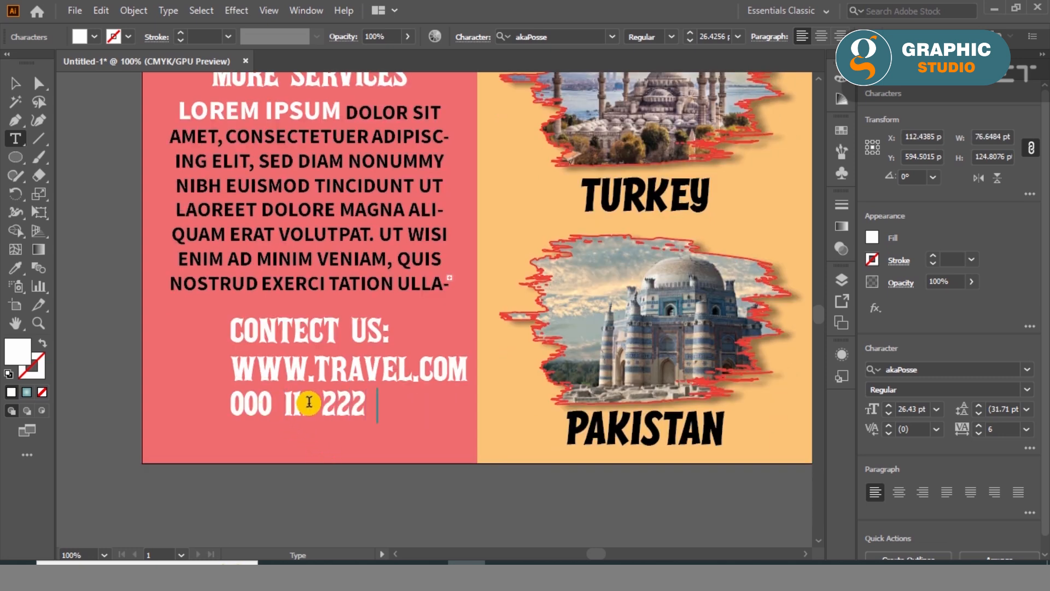
key(Escape)
- Scale the phone number line to about 200 pt wide, move it up under the web address, and centre the contact lines on the red panel
scroll(344, 421, up, 2)
drag(614, 378, 592, 381)
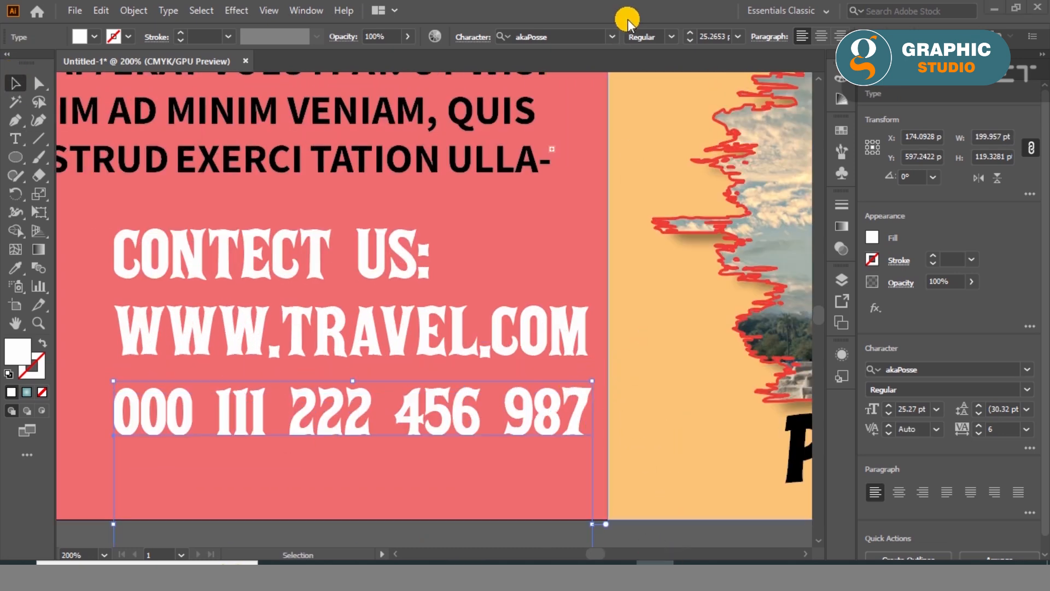
drag(465, 405, 463, 386)
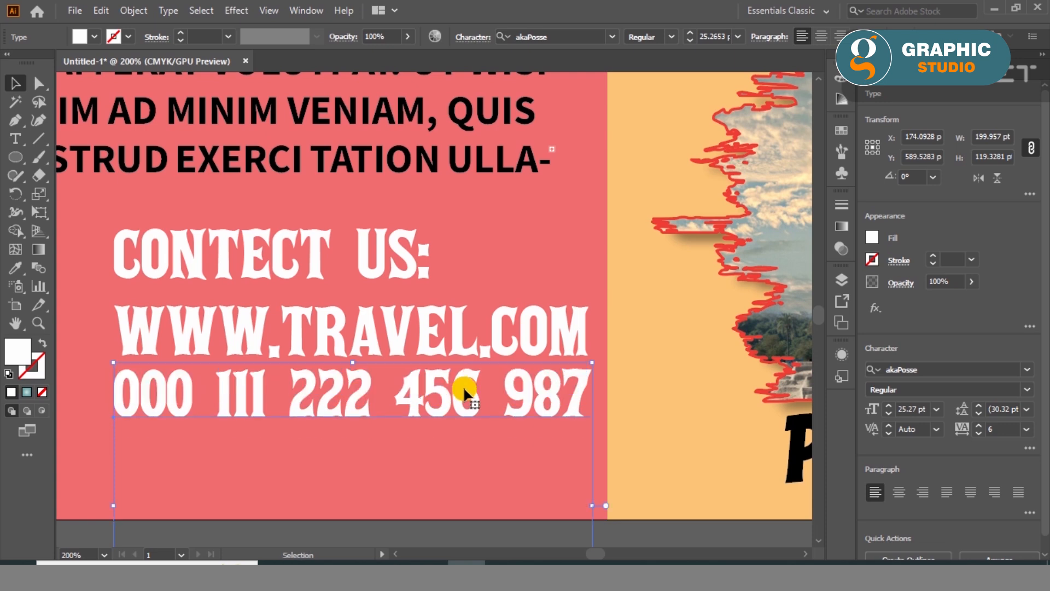
shift+click(223, 263)
key(ctrl+minus)
key(ctrl+minus)
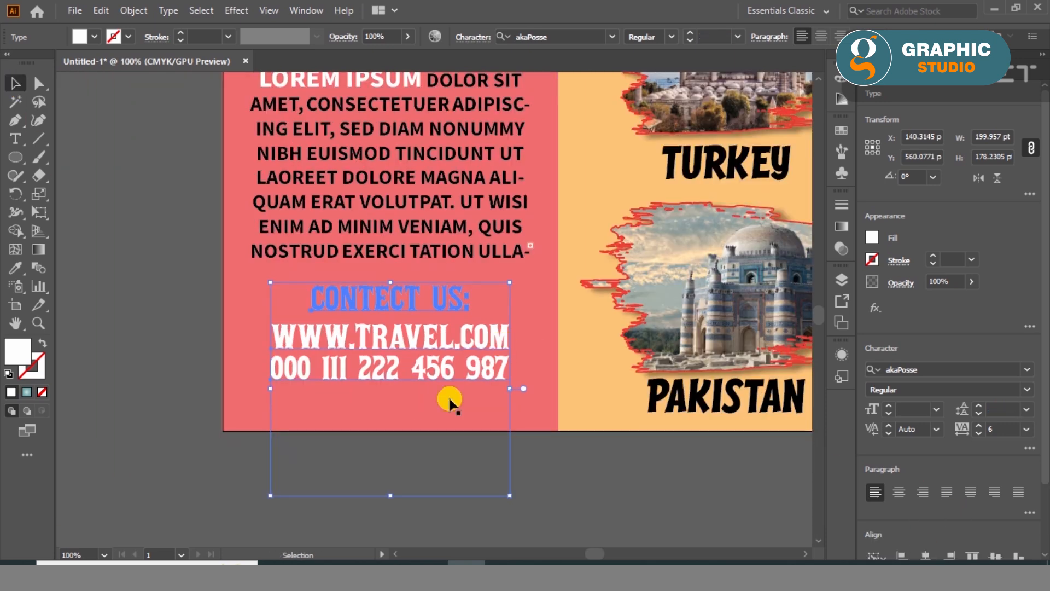
- Set the fill of the web address and phone number lines to black (000000)
click(223, 440)
click(334, 329)
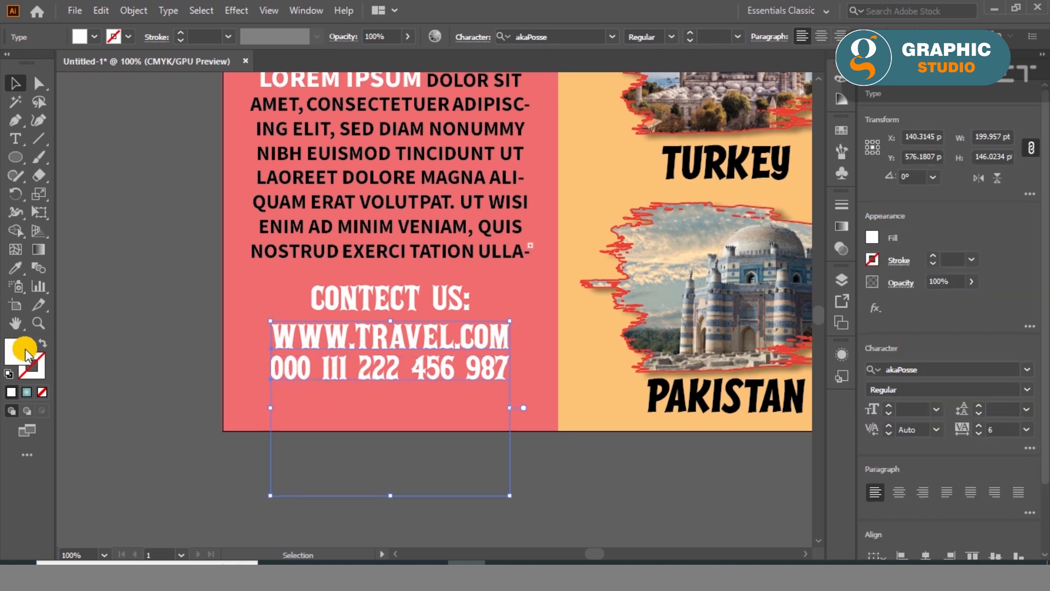
double_click(18, 350)
text(000000)
click(688, 189)
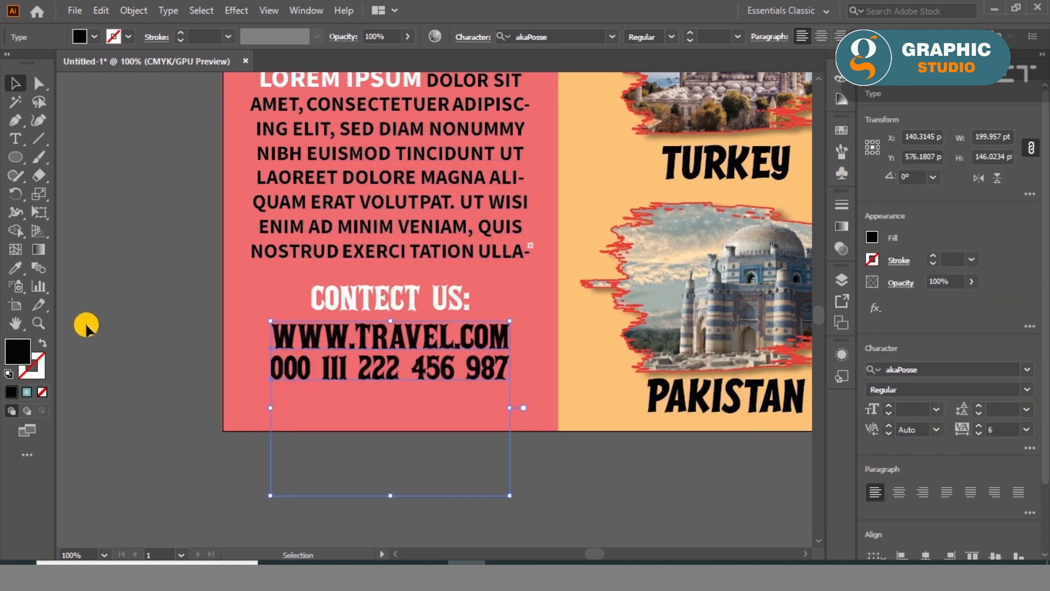
click(76, 178)
- Change the font of the CONTECT US: heading, web address and phone number to DFPOP1体W9
click(340, 295)
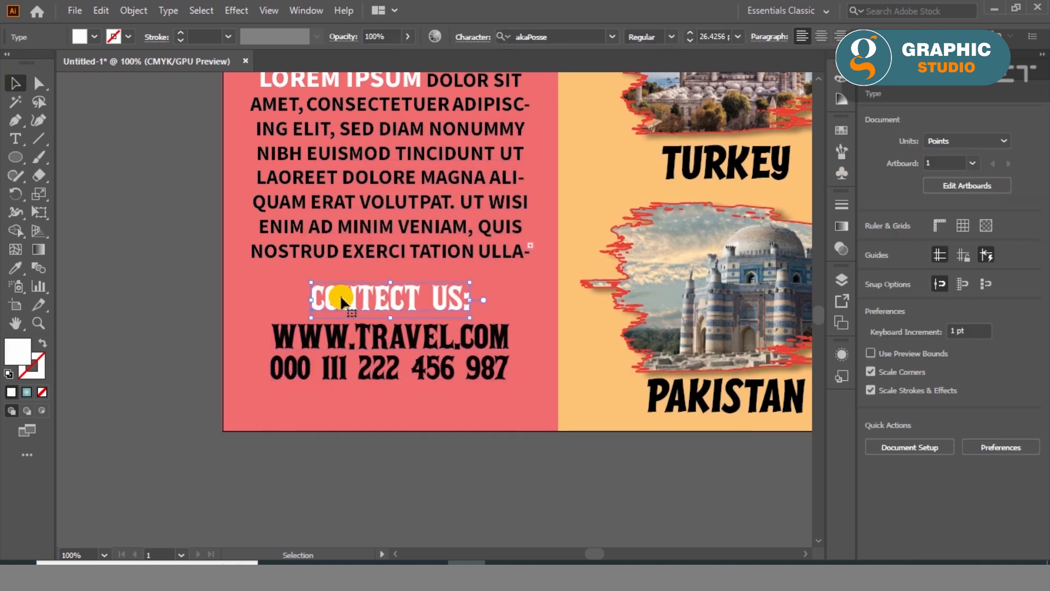
shift+click(343, 335)
click(612, 37)
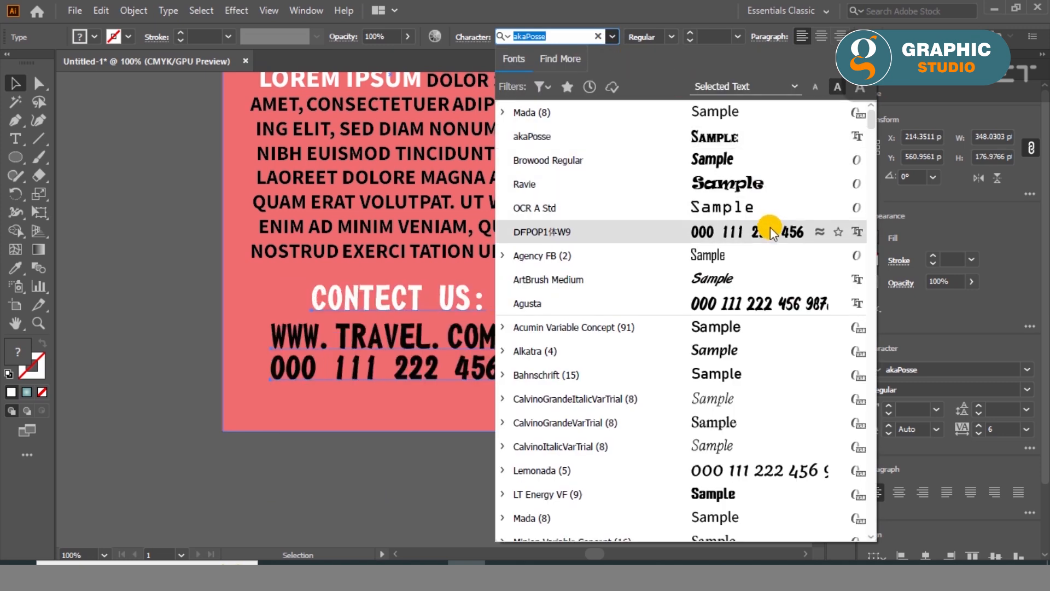
click(770, 232)
click(165, 421)
- Scale the phone number line to the web address's width, about 189 pt, and adjust the spacing between the contact lines
key(ctrl+plus)
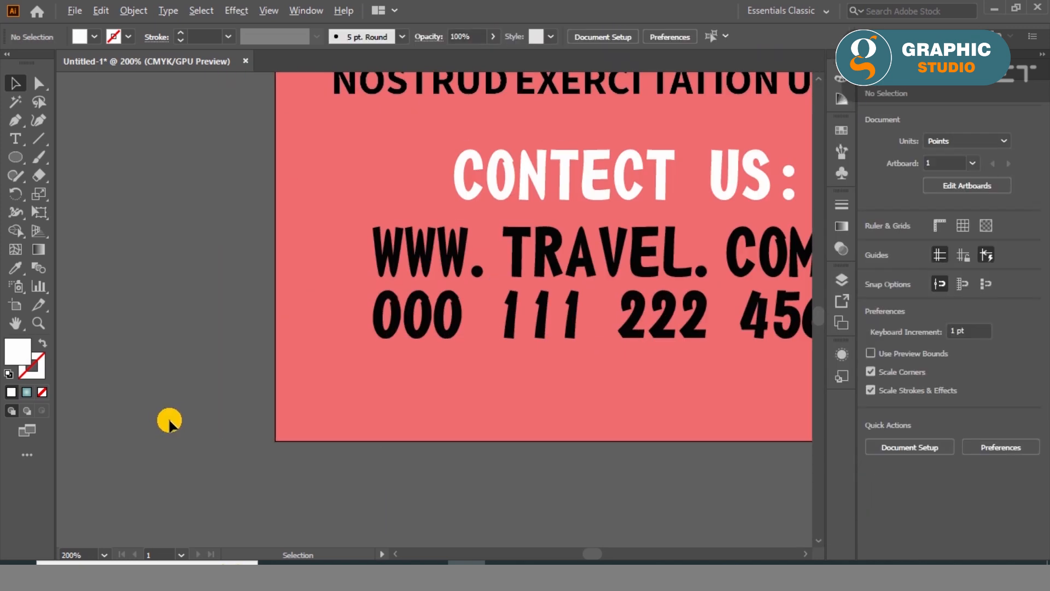
click(637, 328)
drag(782, 322, 660, 356)
drag(652, 397, 651, 342)
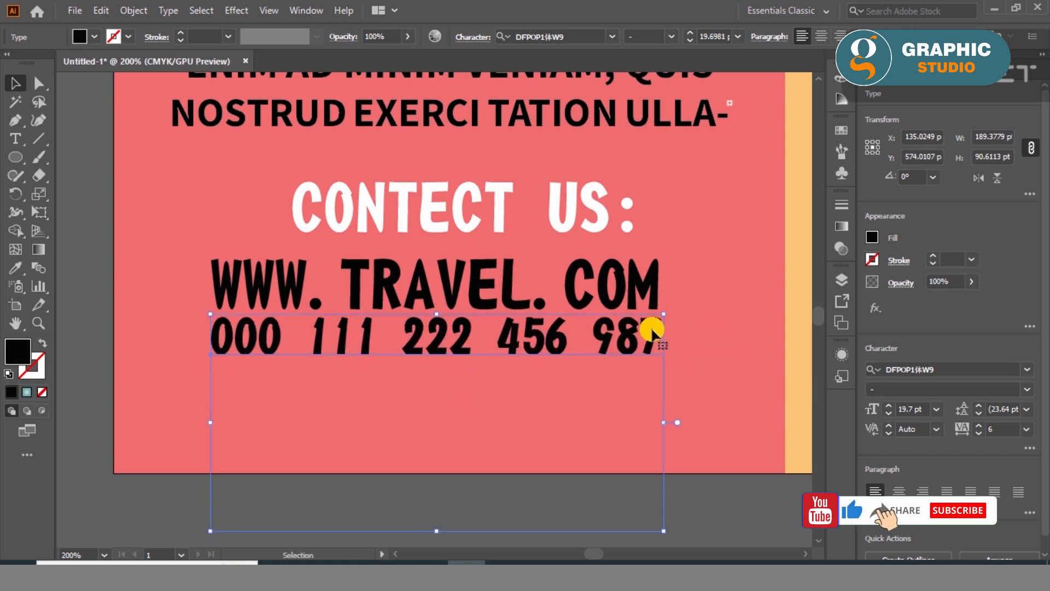
shift+click(485, 294)
drag(485, 294, 486, 308)
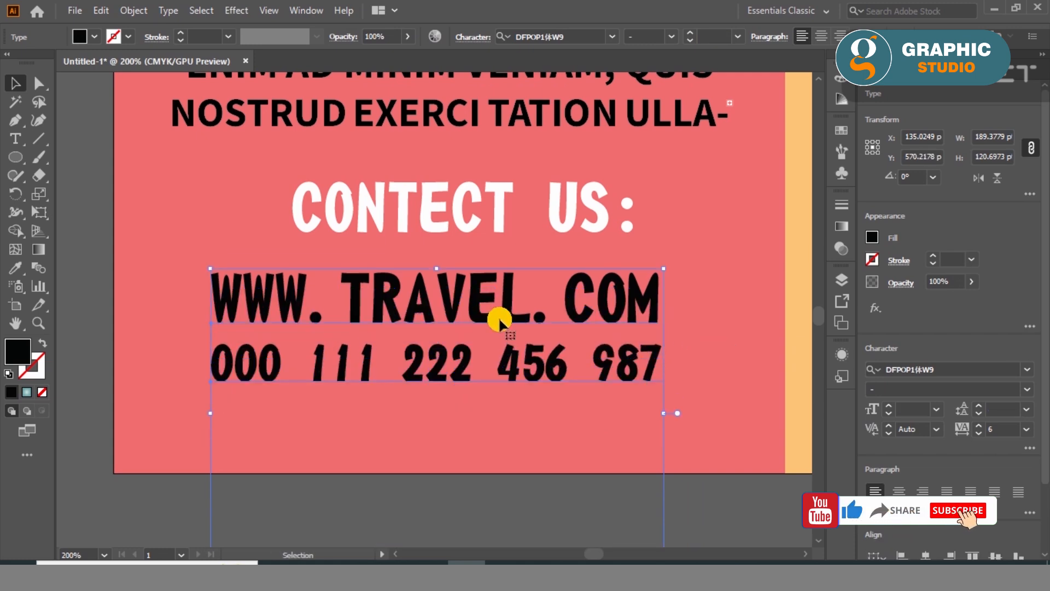
- Enlarge the web address and phone number lines, and shrink the CONTECT US: heading to about 20 pt, placed just above them
drag(665, 412, 704, 425)
drag(492, 293, 495, 328)
drag(429, 218, 429, 249)
drag(643, 208, 601, 216)
drag(464, 246, 464, 252)
key(ctrl+0)
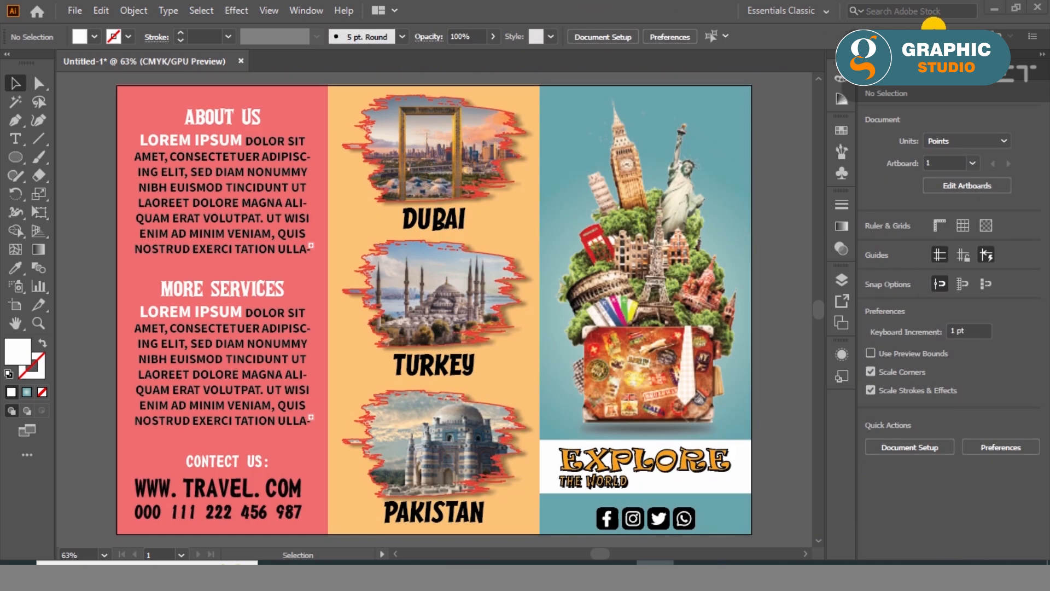
- Place the pagoda image pngegg (24) over the lower outer corner of the red panel at about 171 pt wide
click(350, 561)
scroll(409, 207, up, 10)
click(741, 126)
drag(406, 279, 164, 382)
drag(339, 186, 233, 309)
drag(159, 465, 158, 495)
- Embed the pagoda image at 64% opacity, enlarge it to about 211 pt wide, and arrange it behind the panel's text
scroll(953, 281, down, 17)
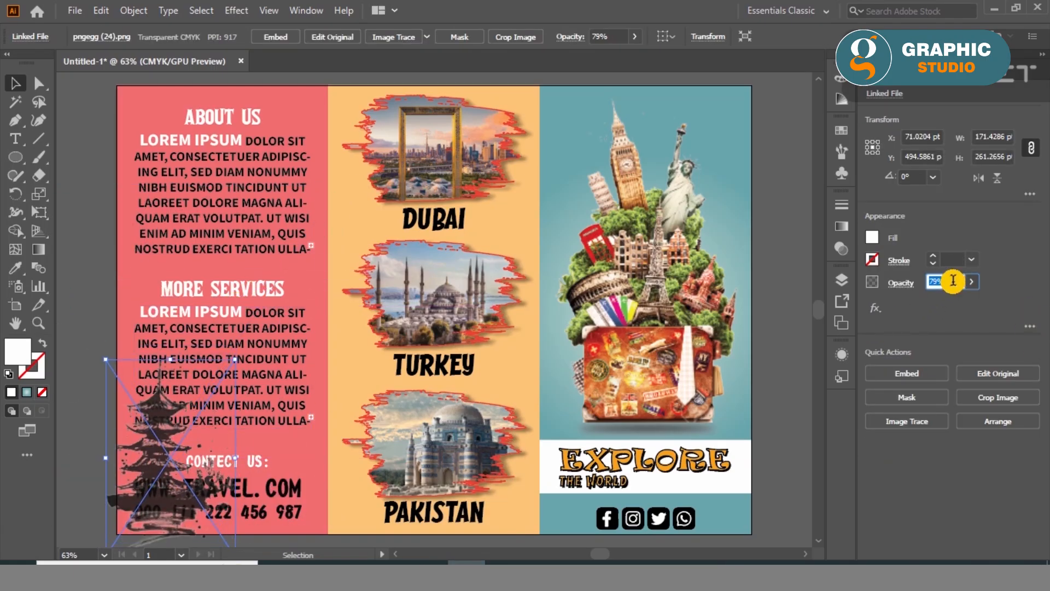
click(275, 37)
drag(235, 359, 265, 315)
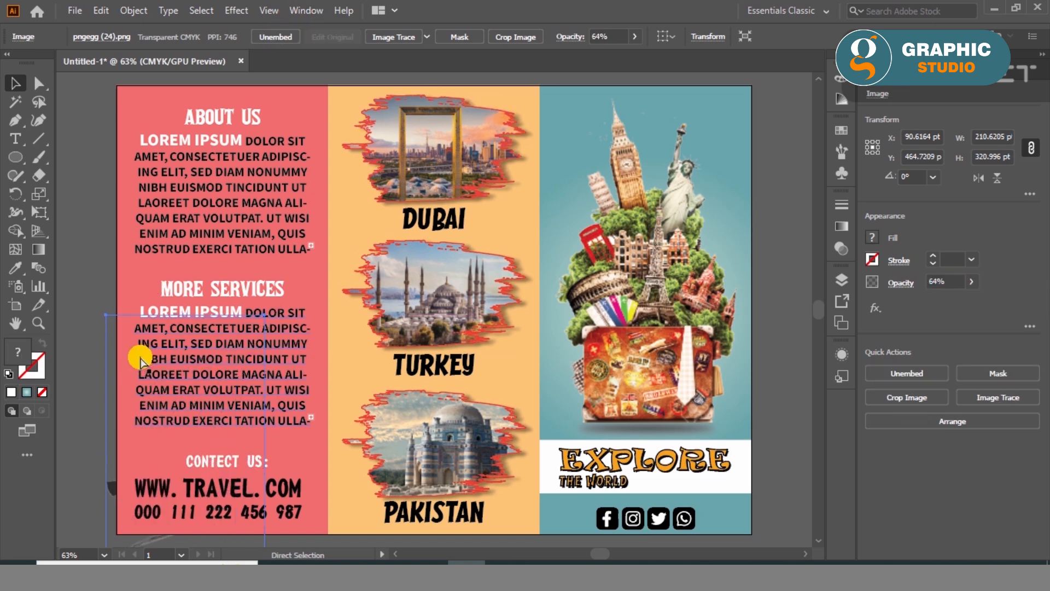
click(87, 338)
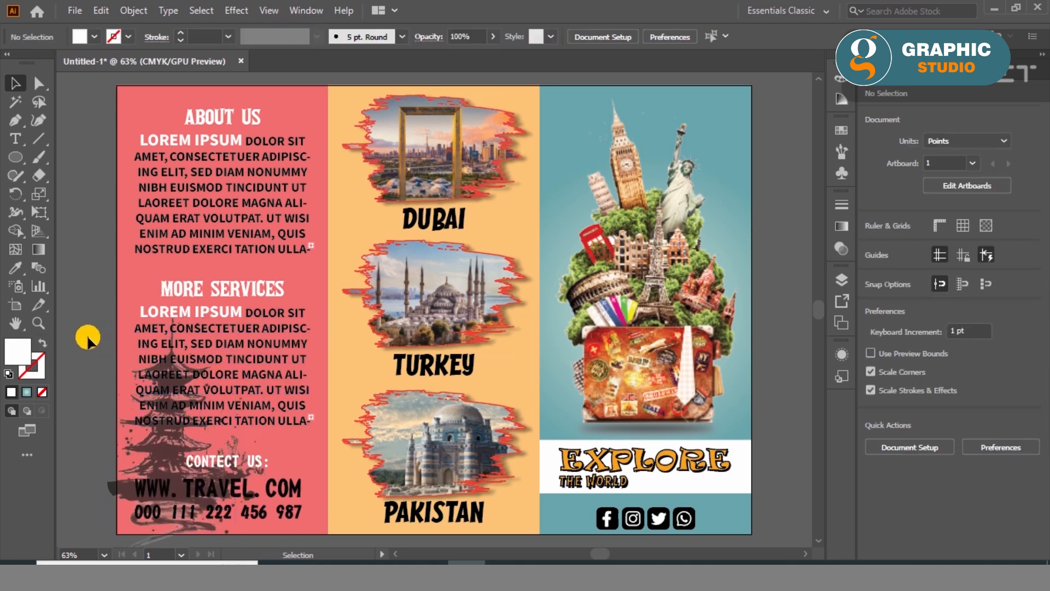
- Set the fill of both lorem ipsum paragraphs to blue (006CAF)
click(206, 347)
shift+click(206, 235)
double_click(16, 344)
drag(514, 256, 476, 260)
mouse_move(547, 362)
mouse_down()
mouse_move(544, 215)
mouse_move(542, 263)
mouse_move(508, 263)
mouse_up()
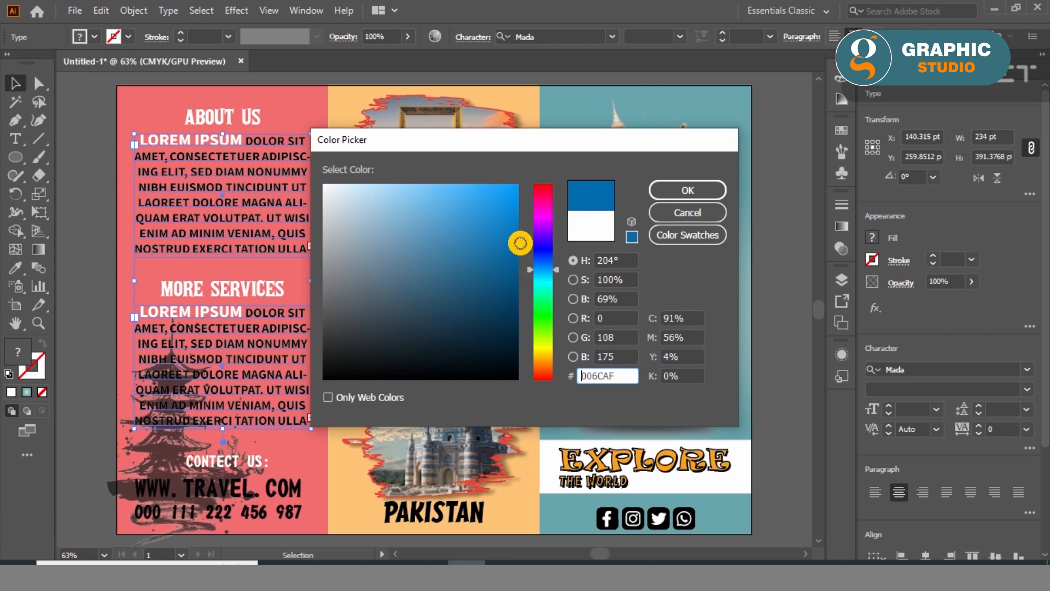
click(688, 189)
- Change the fill of the red panel rectangle to white
click(112, 273)
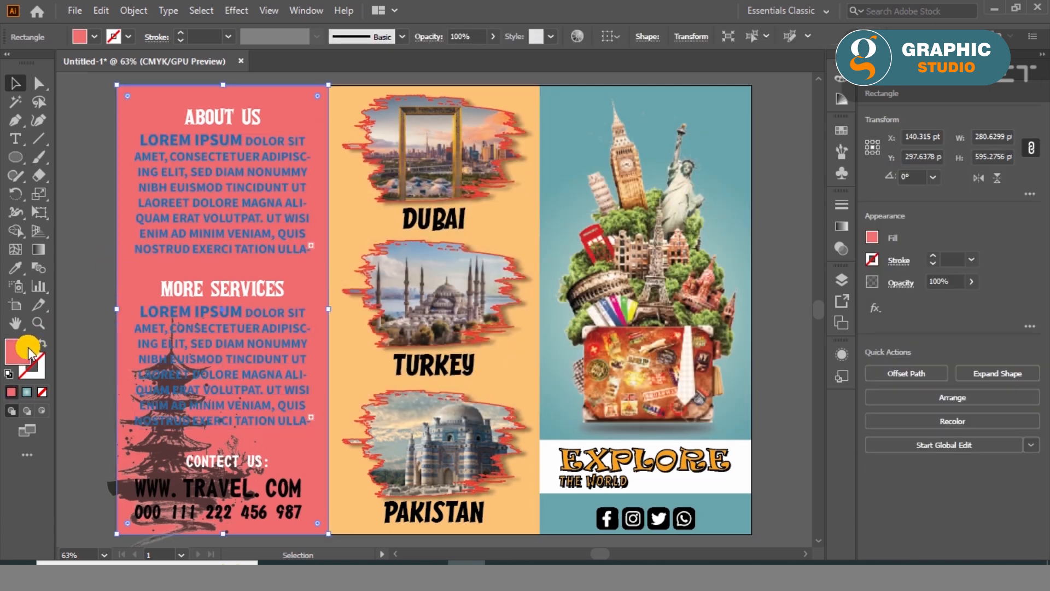
double_click(22, 351)
click(328, 182)
click(688, 189)
click(70, 252)
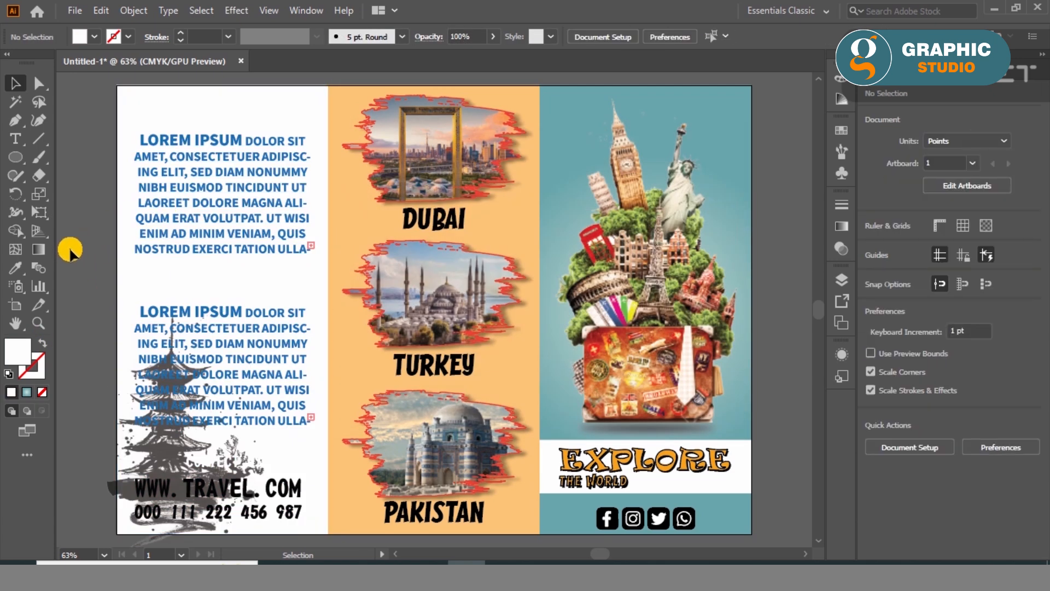
- Set the fill of the CONTECT US: heading to dark red
click(235, 467)
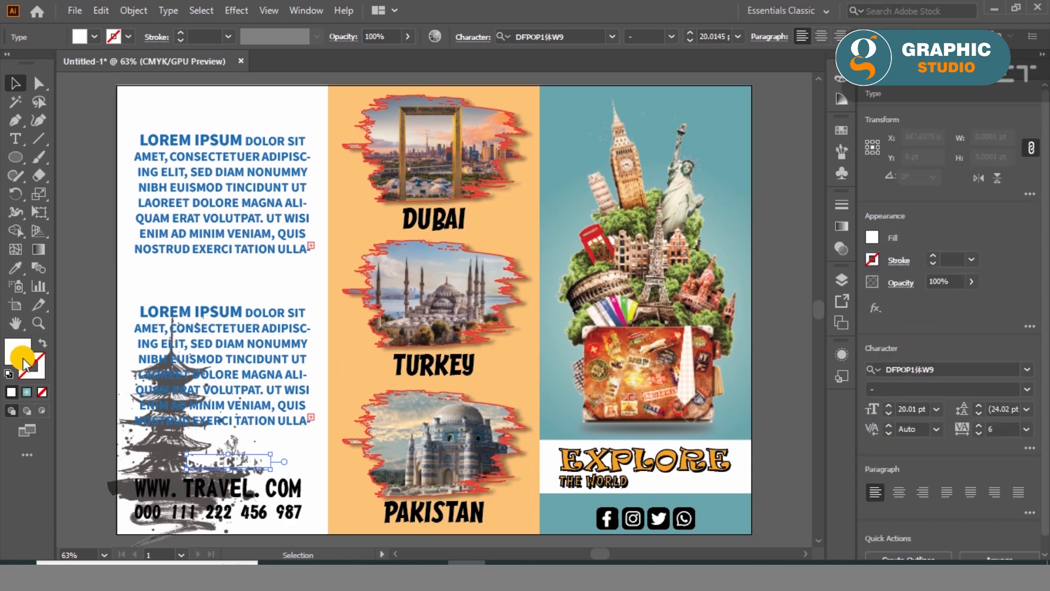
double_click(21, 351)
click(510, 242)
click(687, 190)
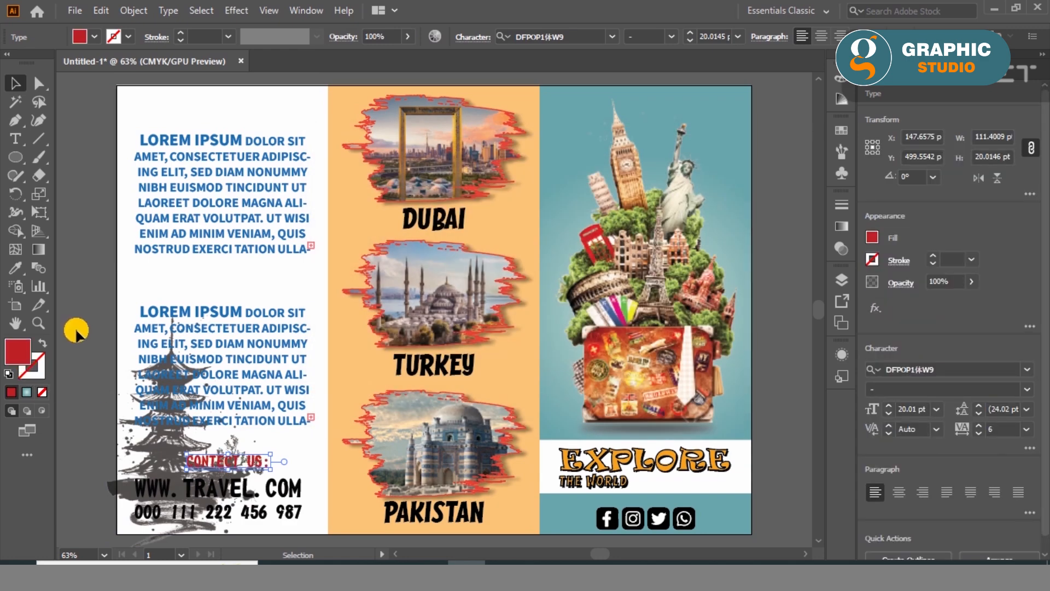
click(96, 440)
- Shrink the pagoda image and fit it into the lower outer corner of the white panel, below the second paragraph
click(111, 494)
drag(263, 315, 196, 418)
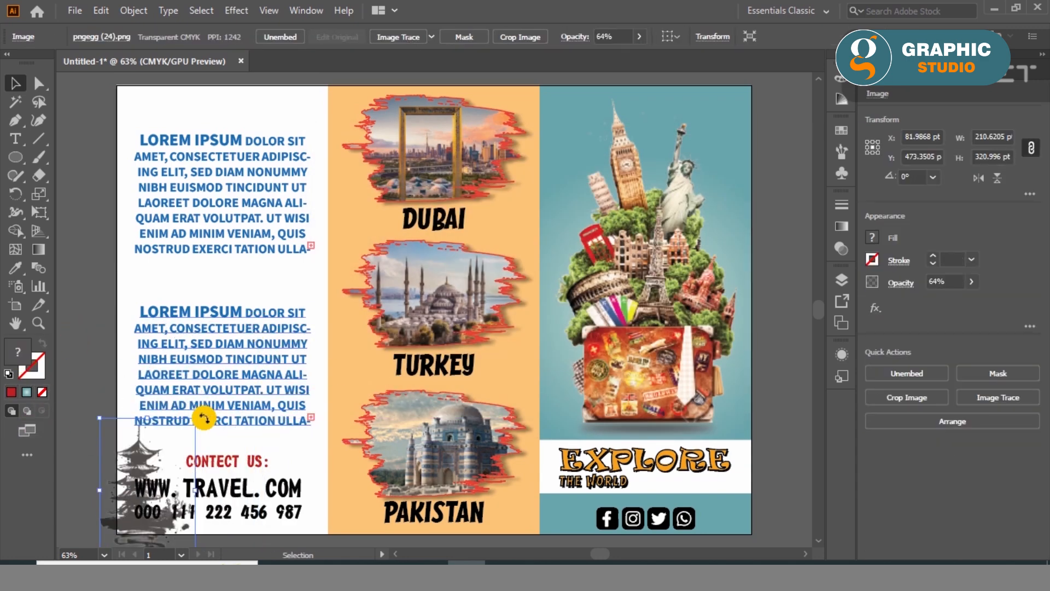
drag(124, 476, 134, 466)
click(100, 489)
- Scale down the web address and phone number lines and move them, with the CONTECT US: heading, beside the pagoda image
click(165, 497)
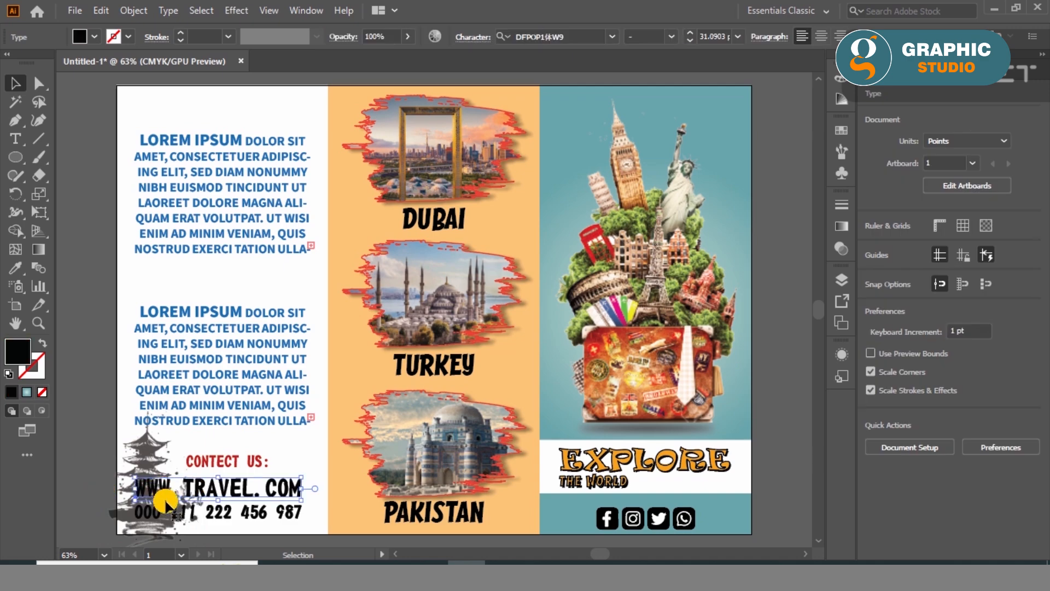
shift+click(160, 514)
drag(507, 232, 518, 222)
drag(542, 351, 541, 354)
drag(499, 210, 513, 204)
click(359, 377)
click(686, 191)
drag(137, 480, 249, 515)
click(299, 546)
scroll(221, 502, up, 3)
scroll(239, 446, down, 3)
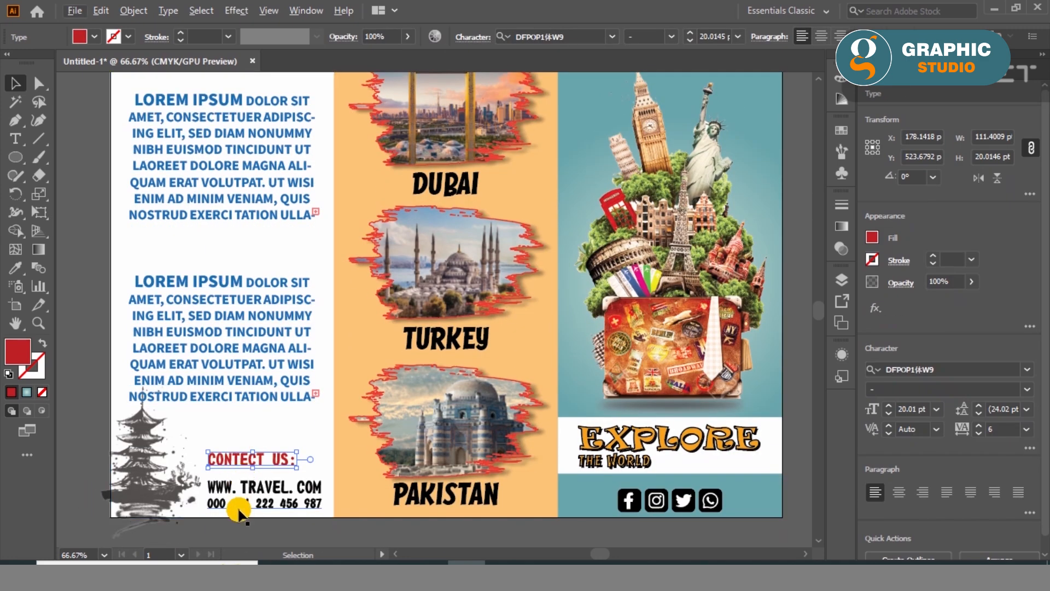
- Reduce the CONTECT US: heading and centre it closely above the web address line
scroll(238, 512, up, 1)
scroll(237, 510, up, 5)
scroll(283, 289, down, 4)
drag(283, 289, 403, 215)
drag(343, 238, 342, 276)
drag(706, 192, 481, 221)
drag(359, 261, 572, 274)
shift+click(493, 345)
click(926, 555)
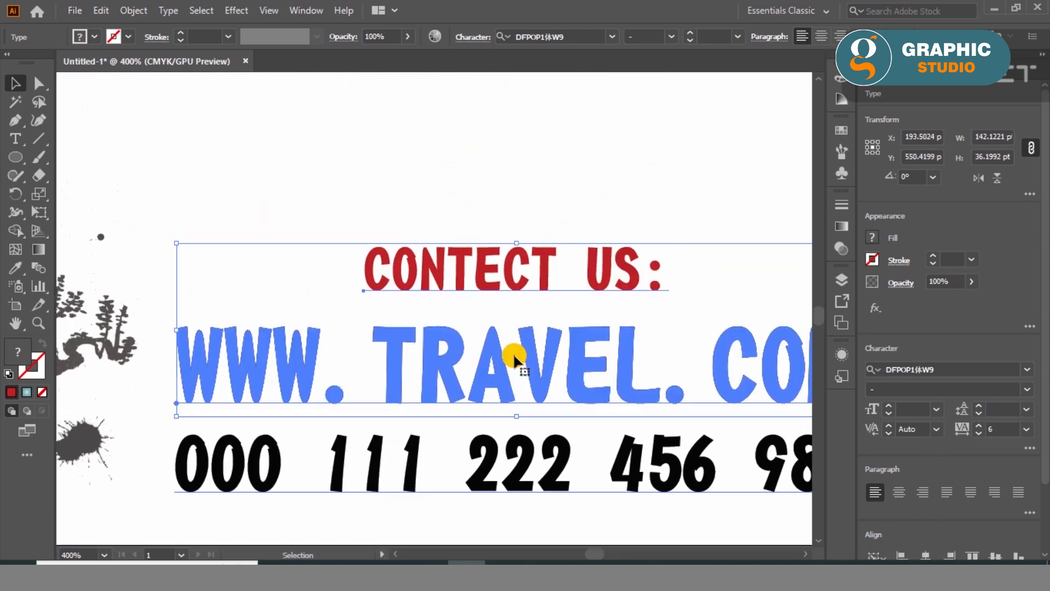
scroll(388, 290, down, 3)
click(418, 438)
scroll(332, 455, down, 2)
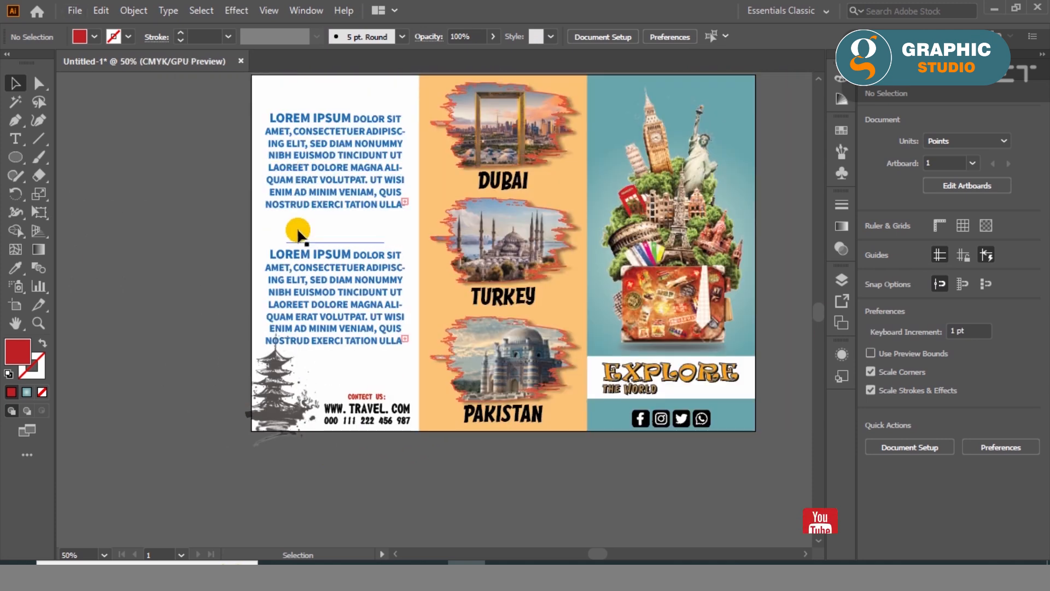
- Set the fill of the ABOUT US and MORE SERVICES headings to dark red
click(317, 91)
scroll(317, 101, up, 1)
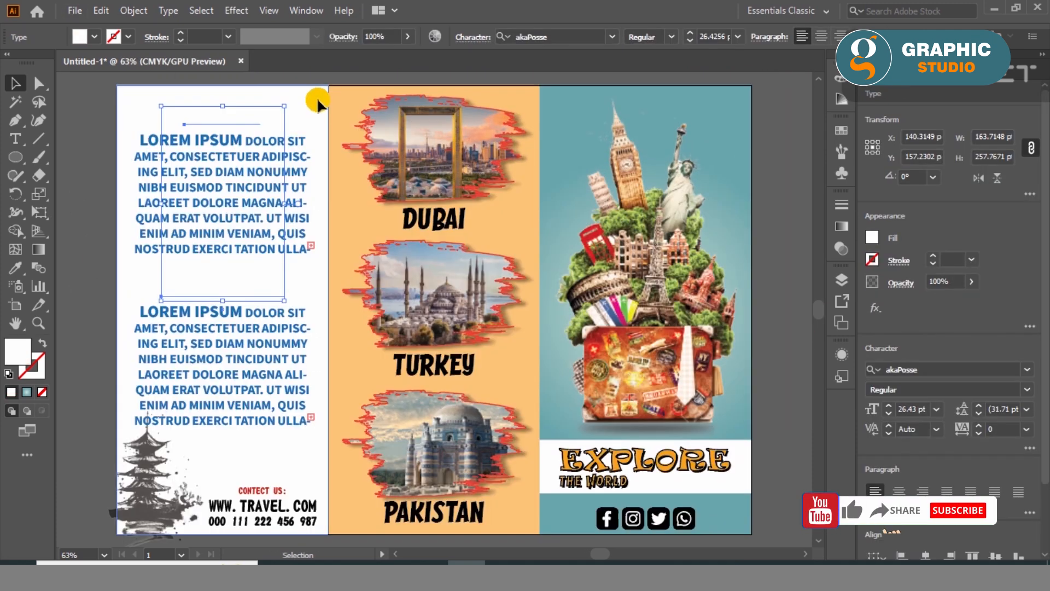
double_click(18, 350)
drag(508, 258, 511, 235)
key(Return)
click(97, 289)
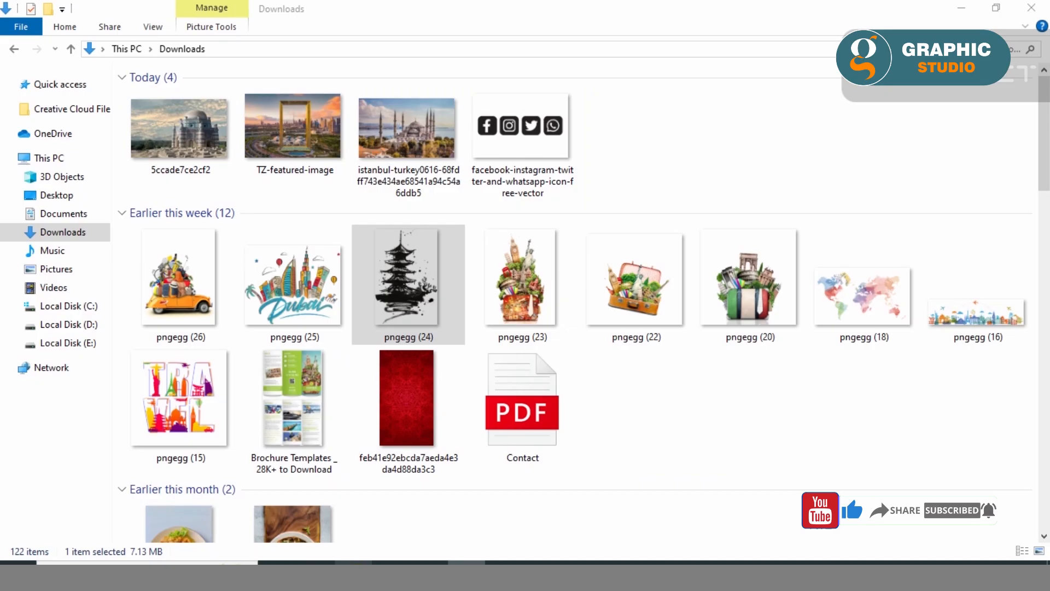
- Place the watercolour world map image pngegg (18) from Downloads, set its width to 200 pt, and embed it
click(729, 148)
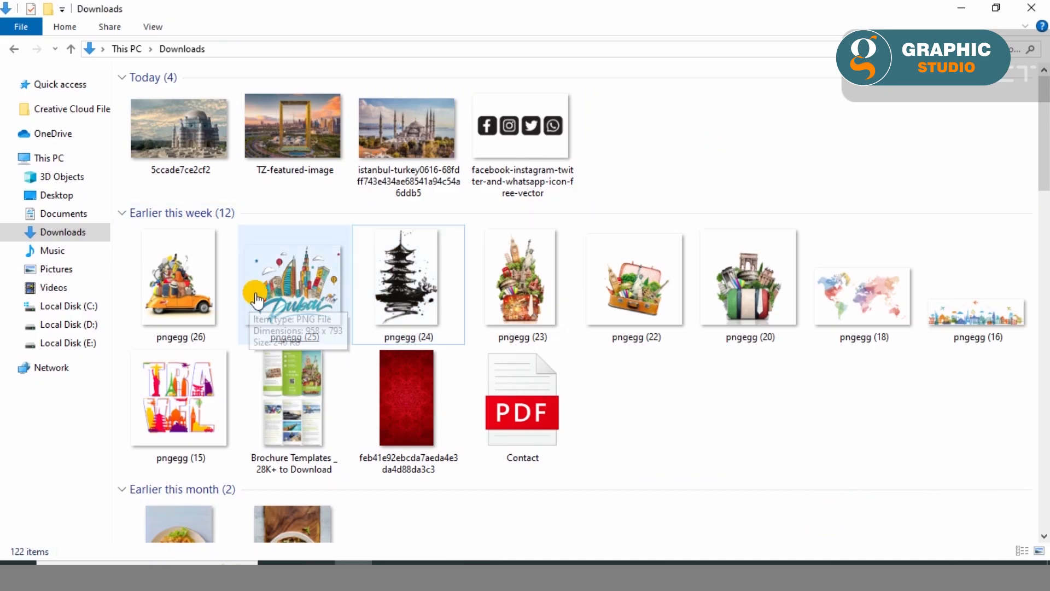
drag(861, 298, 584, 445)
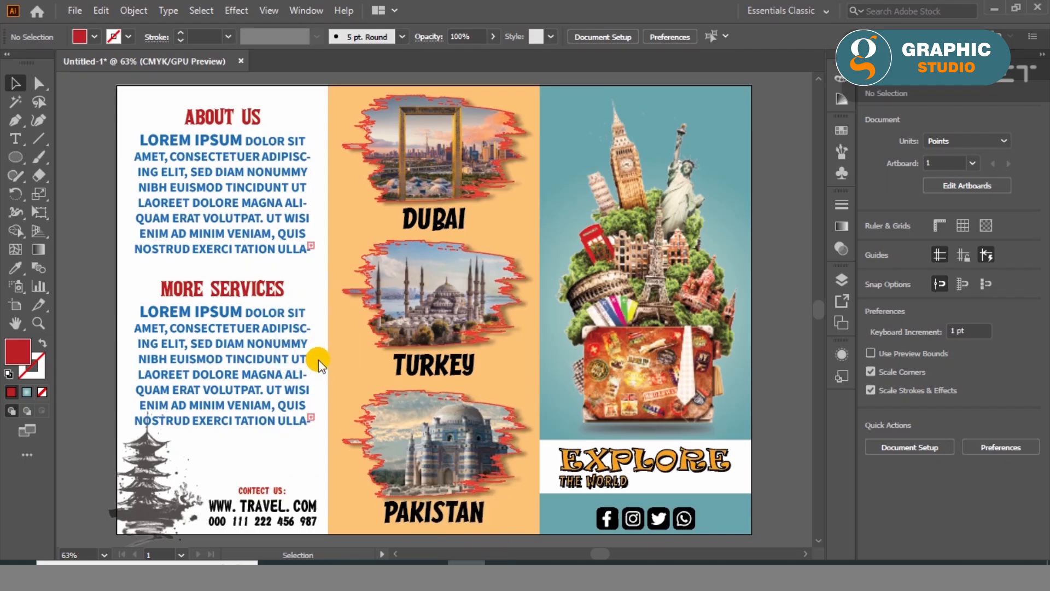
drag(307, 311, 441, 299)
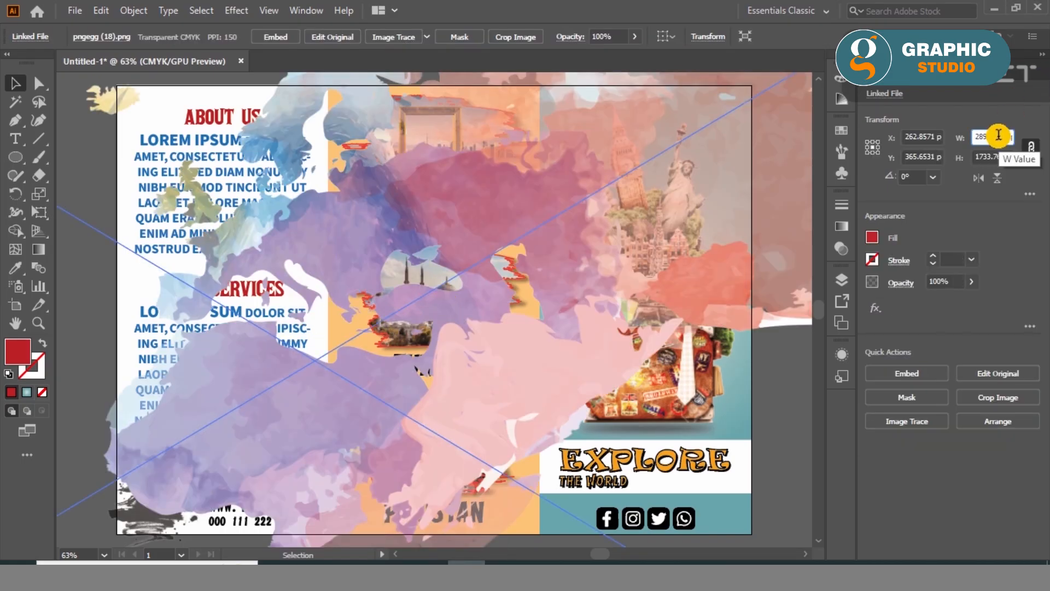
key(Return)
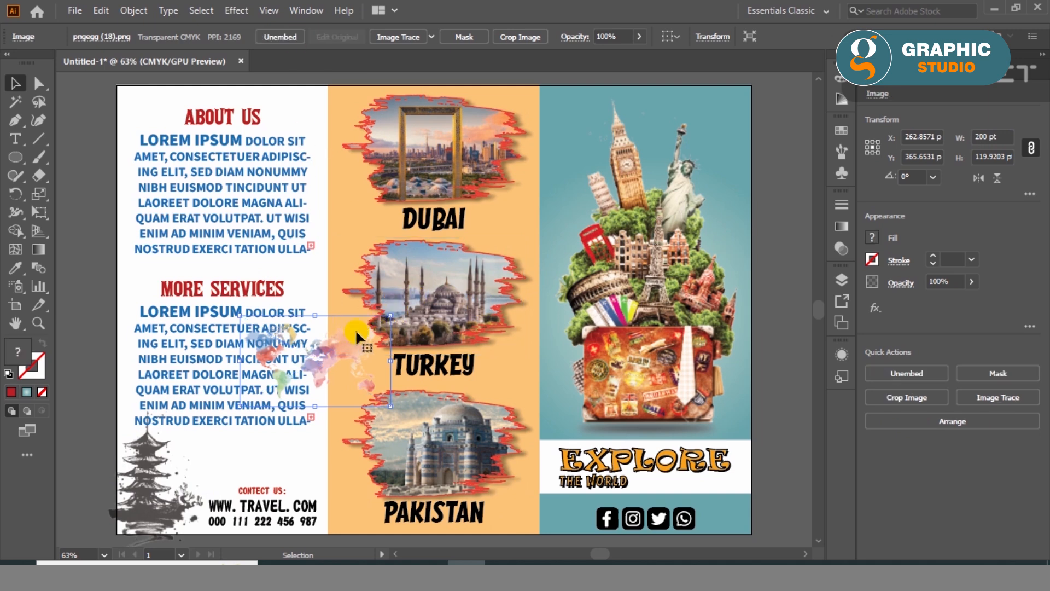
- Move the world map to the white panel's upper corner, enlarge it to about 561 pt wide, and arrange it behind the text and orange panel
drag(333, 359, 209, 130)
drag(269, 169, 542, 454)
key(ctrl+shift+bracketleft)
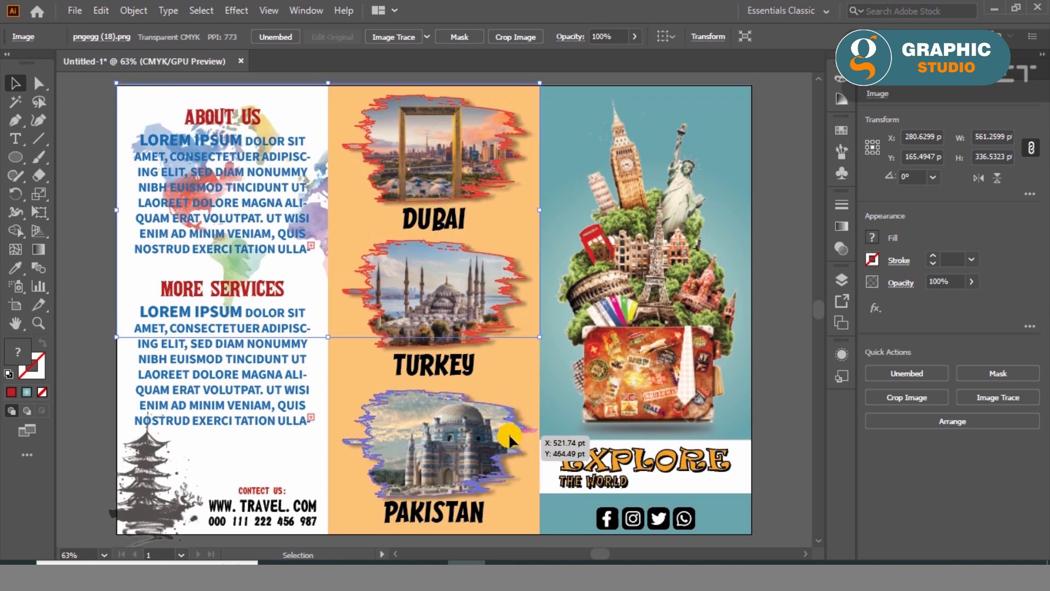
click(87, 312)
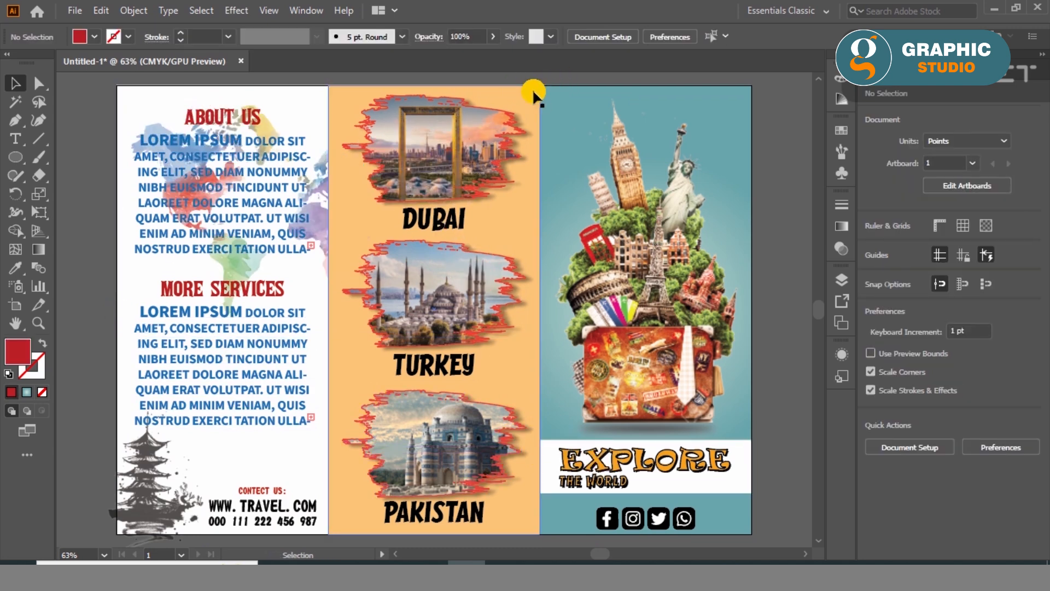
- Send the orange middle panel to the back so it sits behind the world map
click(533, 92)
key(ctrl+shift+bracketleft)
click(82, 162)
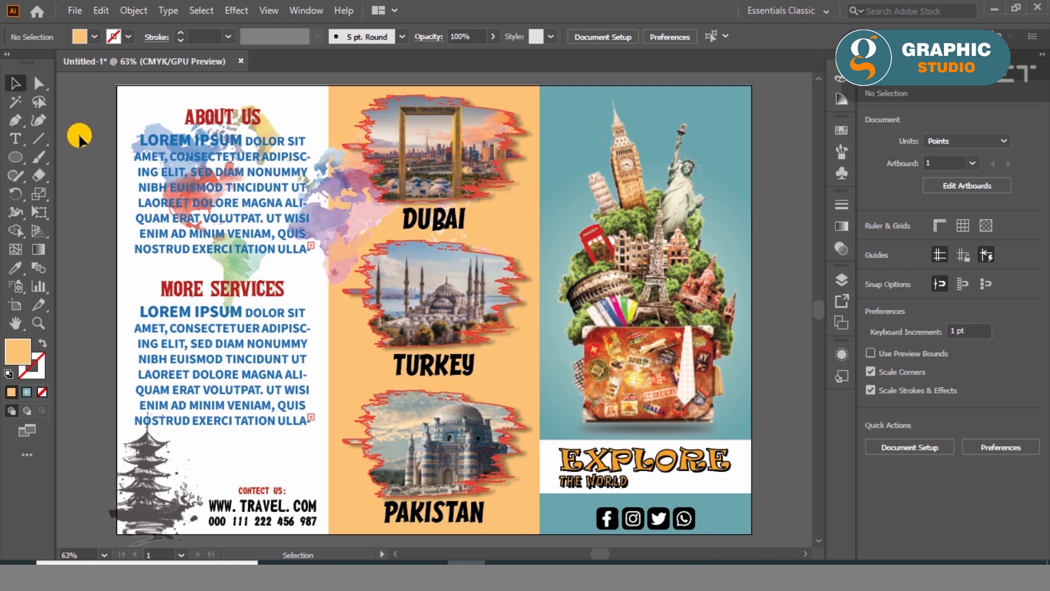
- Lower the world map image's opacity to 46%
click(340, 253)
click(952, 282)
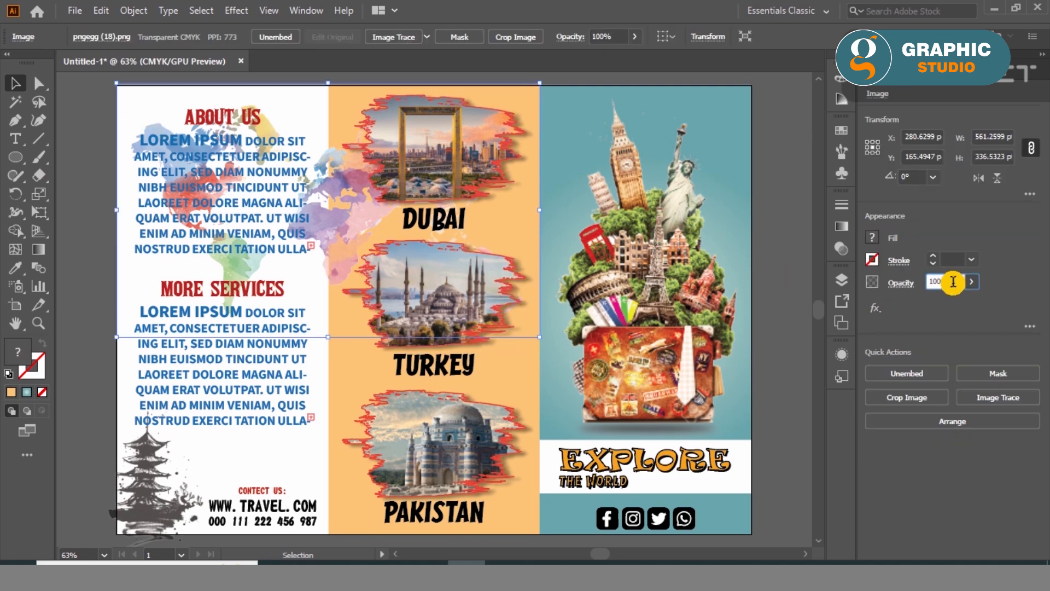
scroll(953, 281, down, 16)
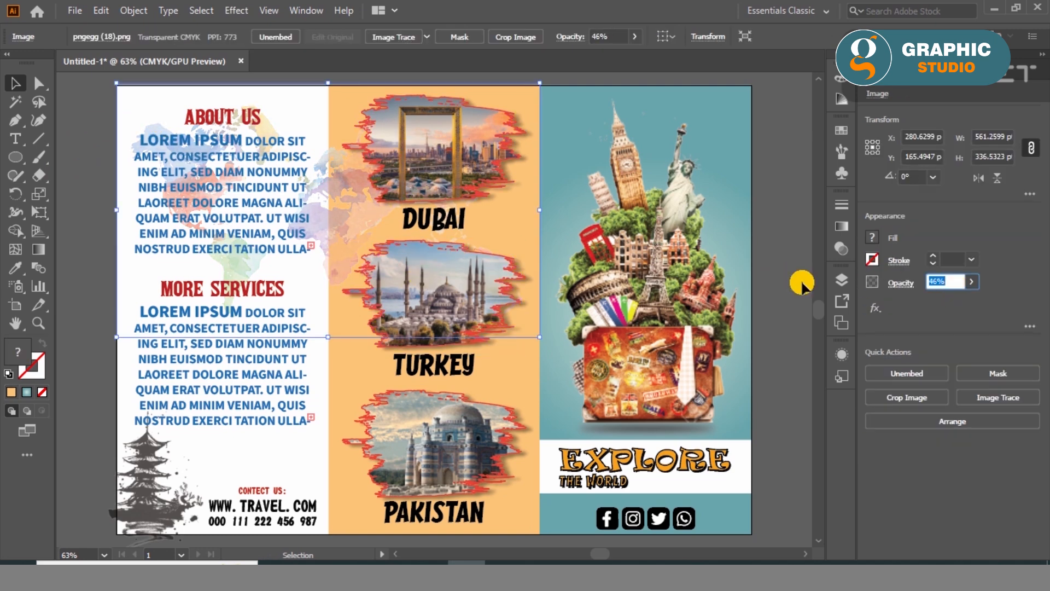
click(94, 283)
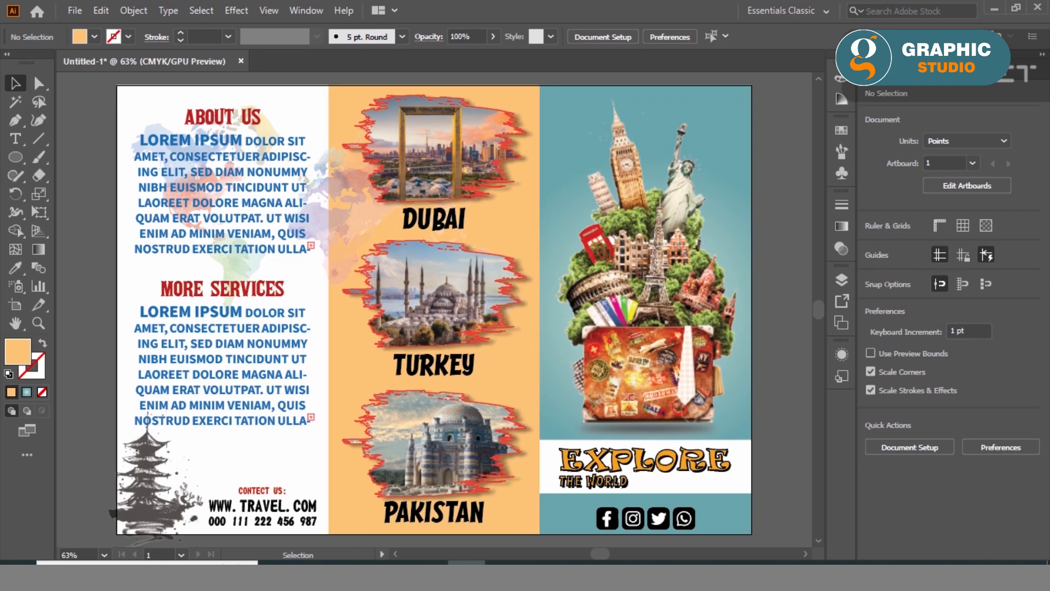
- Place the TRAVEL lettering image pngegg (15), scale it to about 63 pt wide, and position it in the teal cover's upper inner corner
click(350, 564)
click(715, 151)
drag(137, 392, 302, 317)
drag(614, 76, 228, 356)
drag(139, 502, 289, 414)
drag(381, 373, 270, 483)
drag(250, 513, 565, 111)
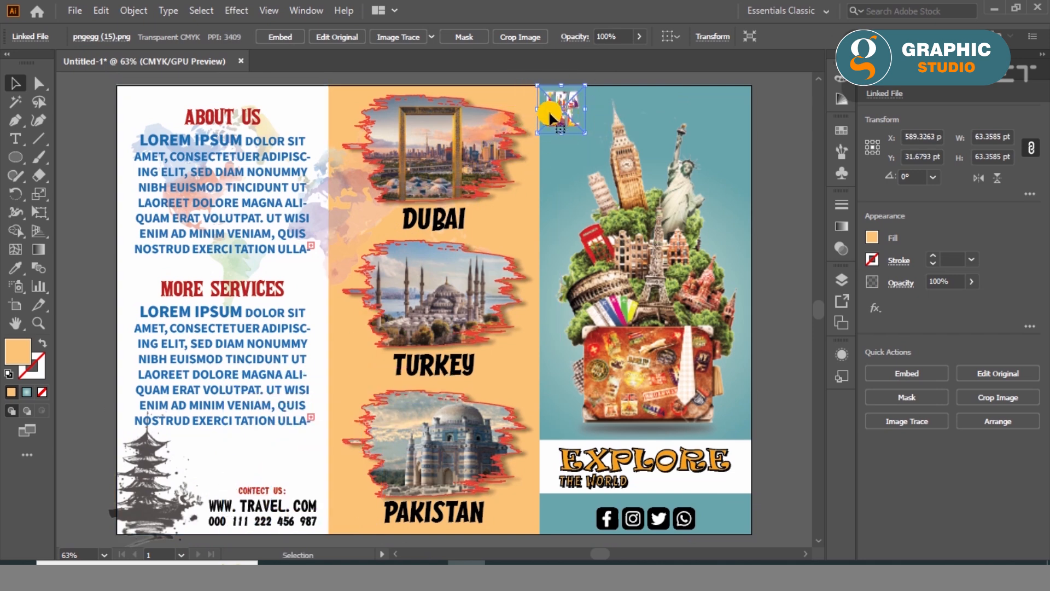
- Embed the TRAVEL lettering image in the document
shift+click(691, 89)
click(908, 372)
click(762, 184)
click(567, 110)
click(276, 36)
shift+click(742, 101)
click(963, 383)
click(791, 232)
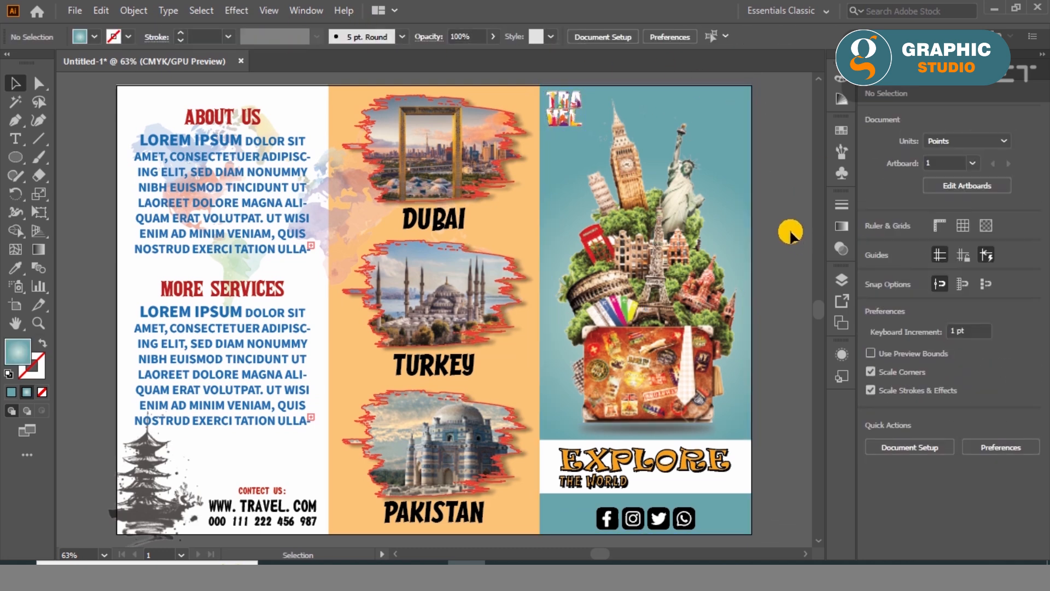